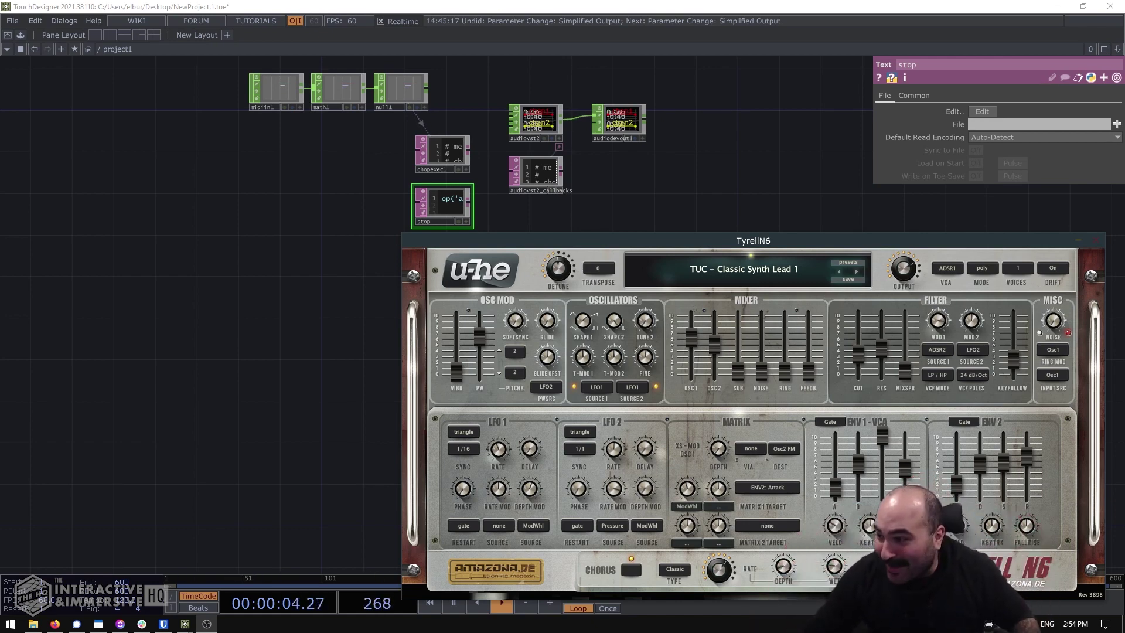
Close the TyrellN6 plugin window and delete all existing operators from the project1 network
left_click_drag(785, 248, 656, 191)
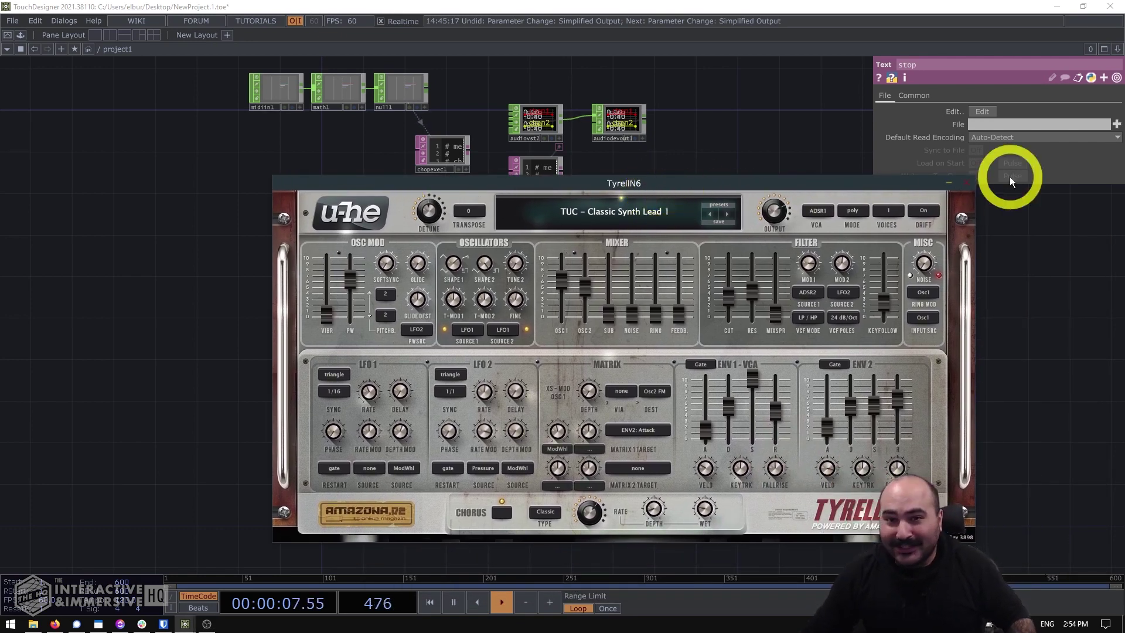
left_click(967, 184)
left_click_drag(706, 339, 214, 61)
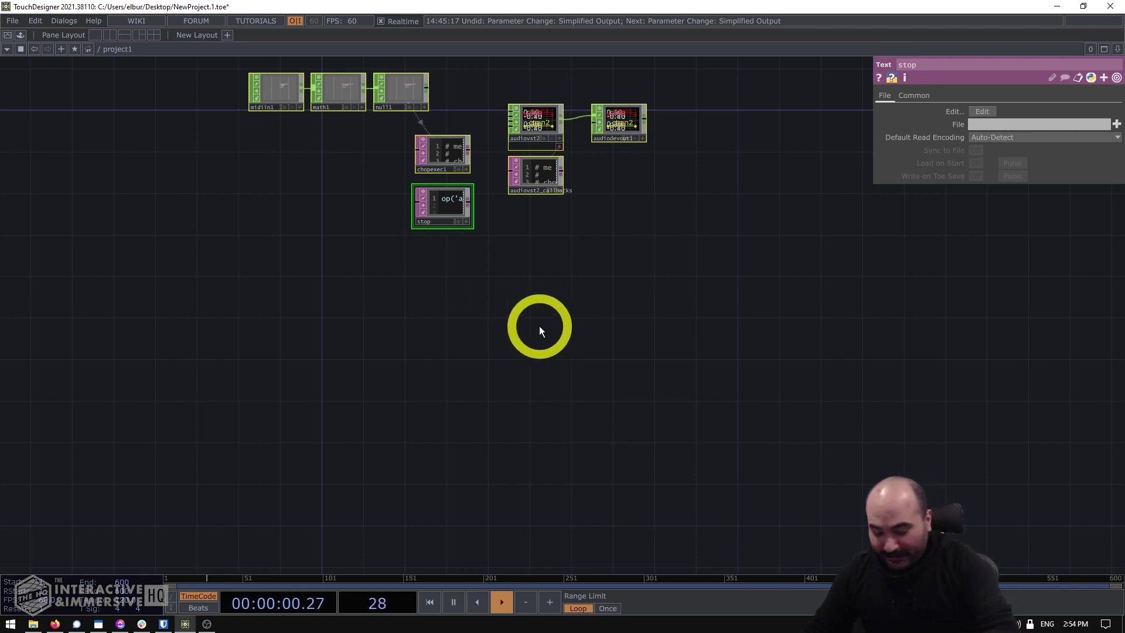
key("Delete")
left_click_drag(619, 172, 638, 248)
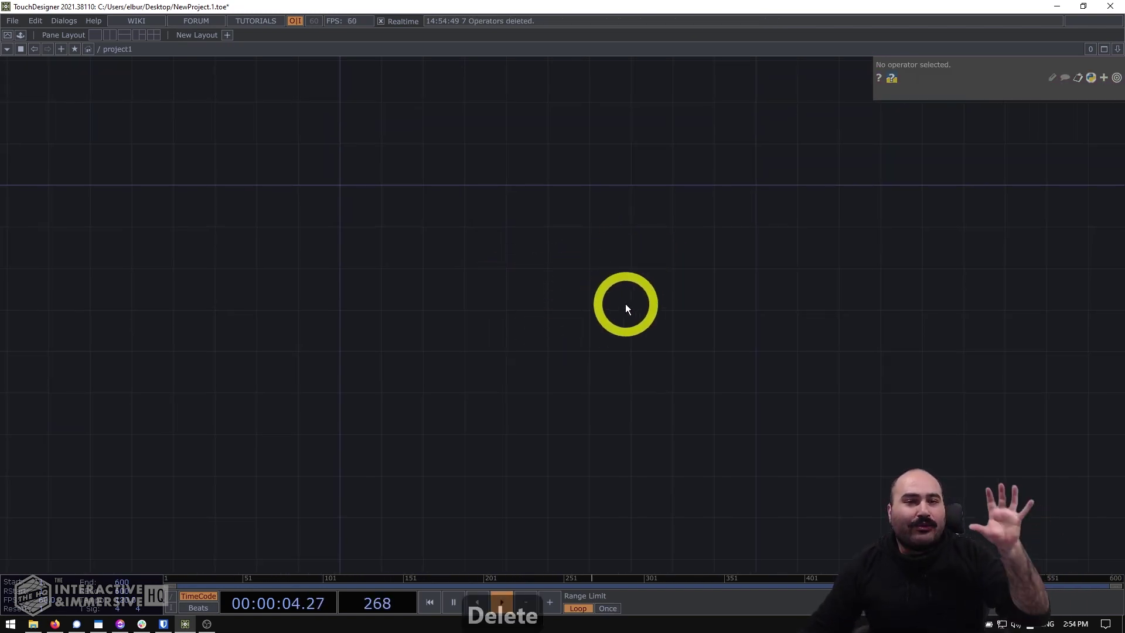
Create an Audio VST CHOP and place it in the empty network
double_click(606, 223)
left_click_drag(456, 55, 527, 121)
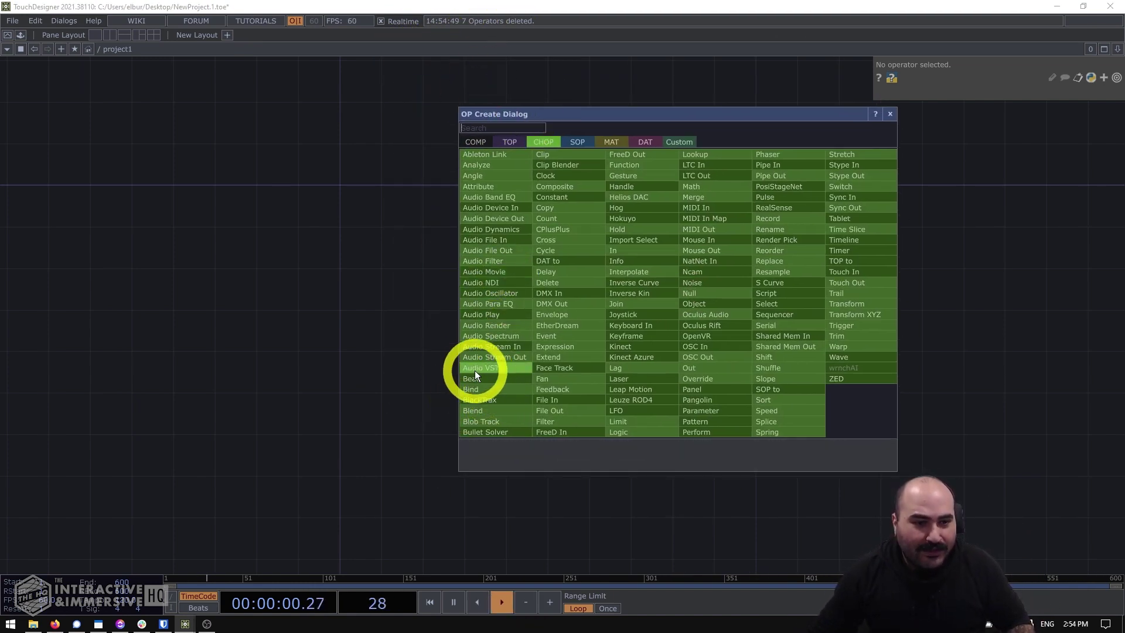
left_click(494, 367)
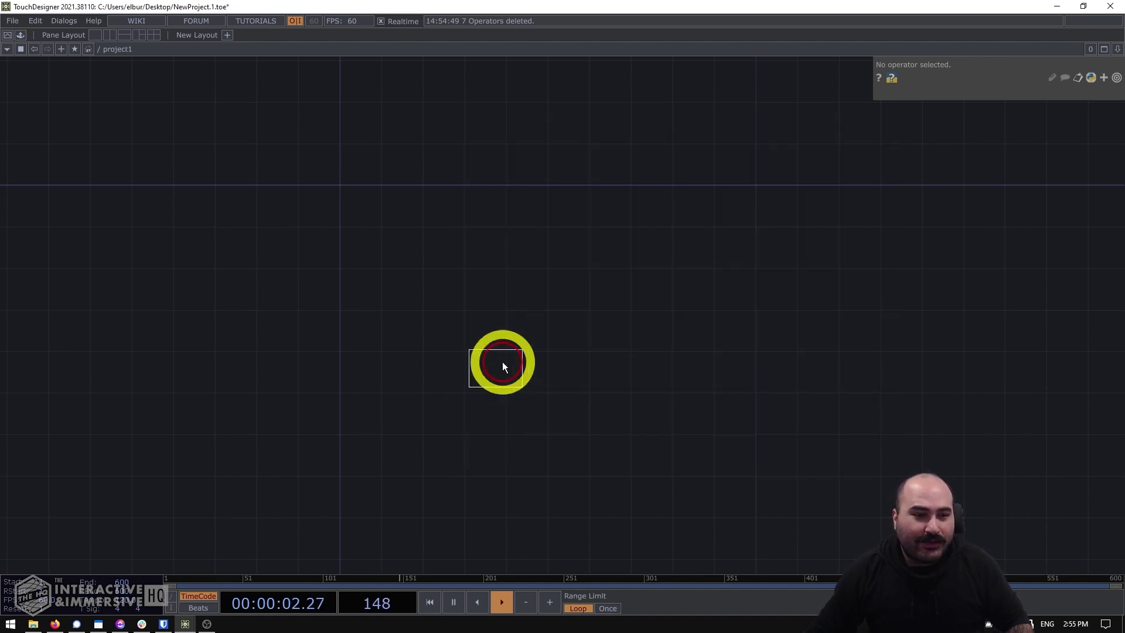
left_click(625, 285)
scroll(653, 325, "up", 2)
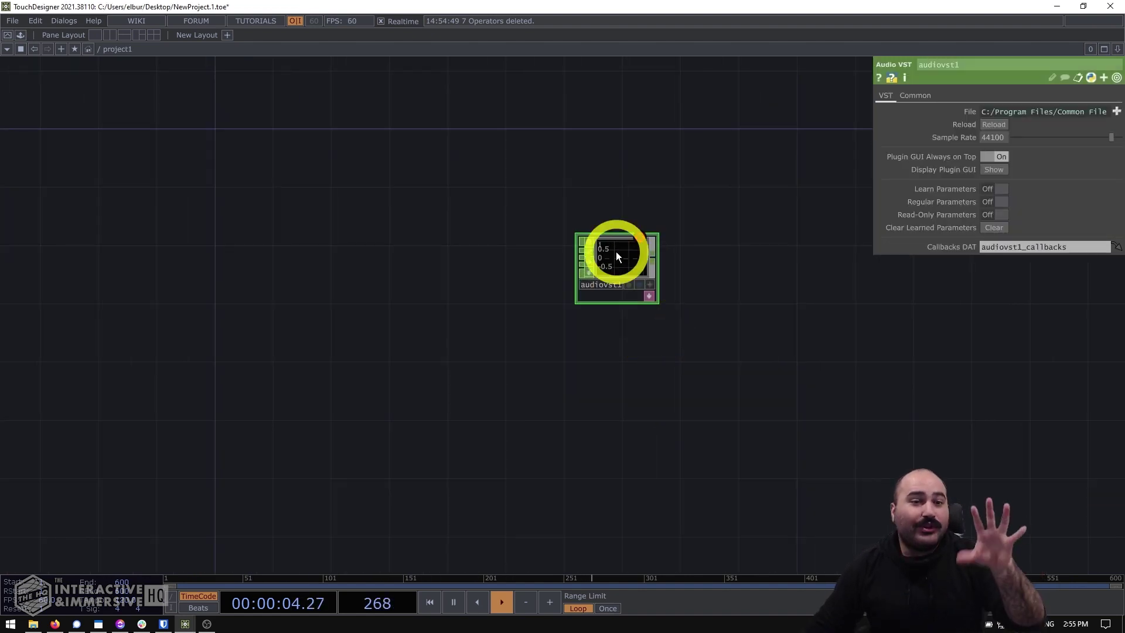
scroll(613, 284, "up", 3)
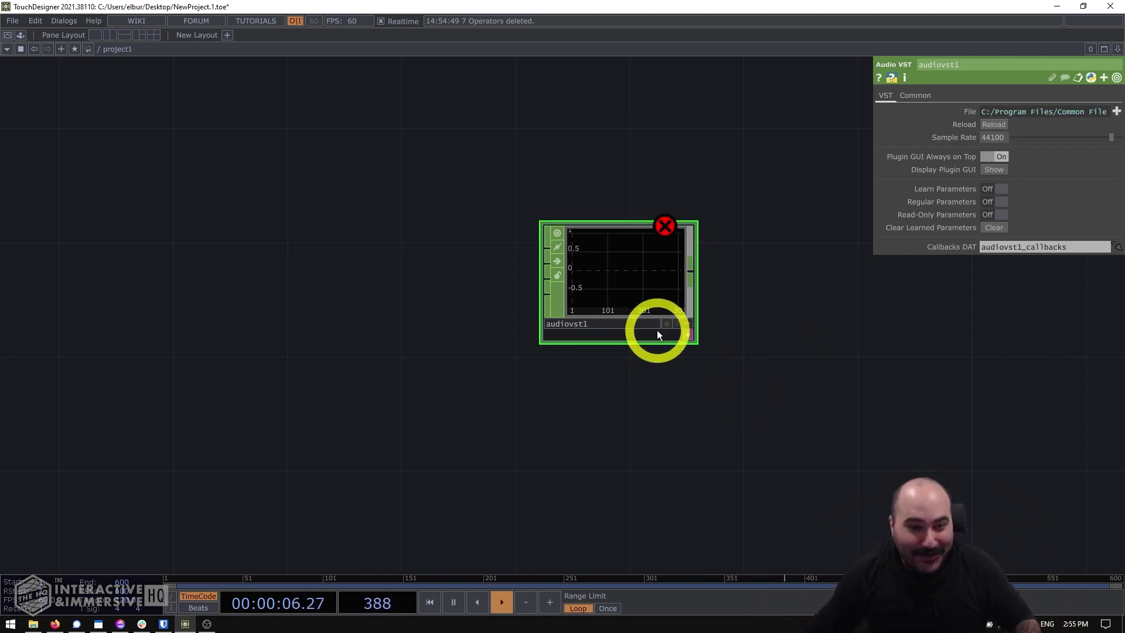
Load the plugin file TyrellN6(x64).vst3 from the VST3 folder into the Audio VST CHOP
scroll(691, 431, "down", 2)
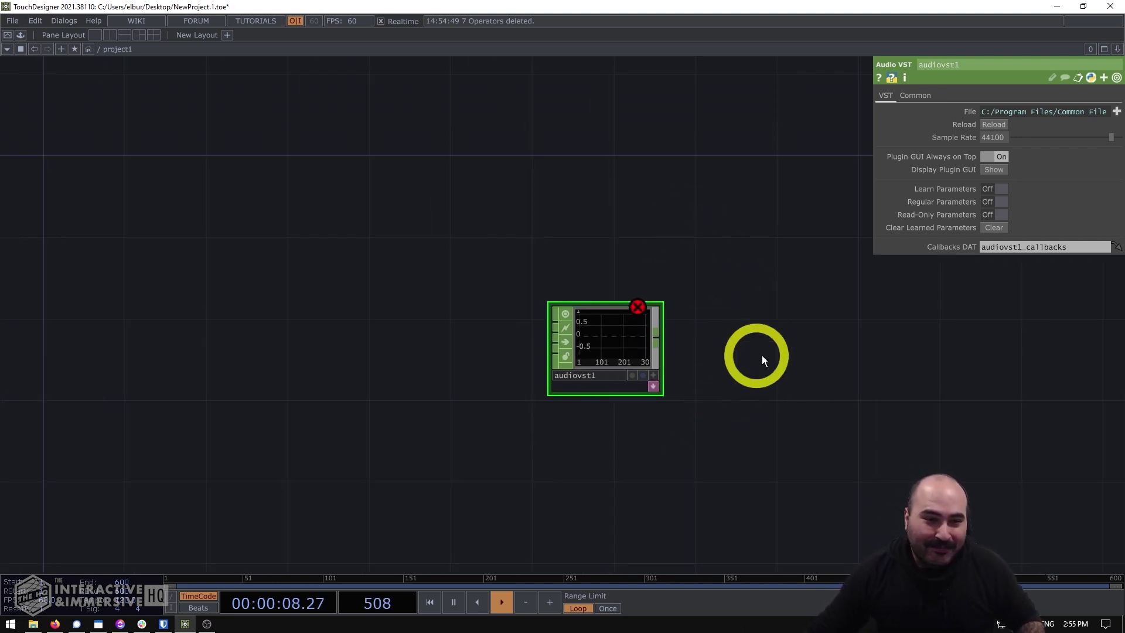
left_click(1116, 111)
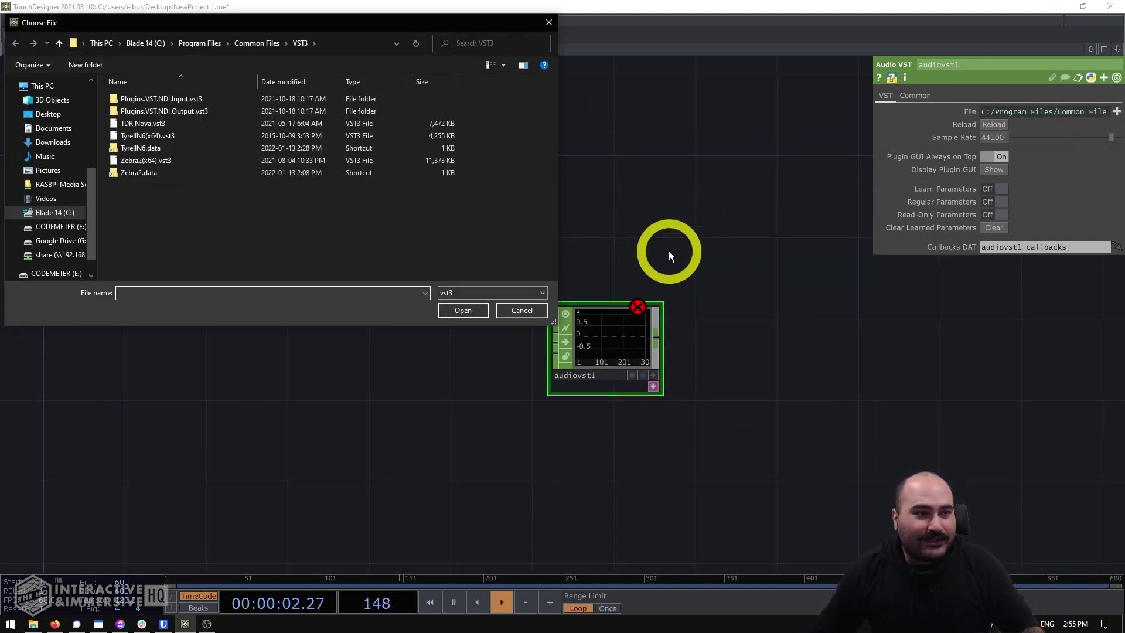
double_click(138, 135)
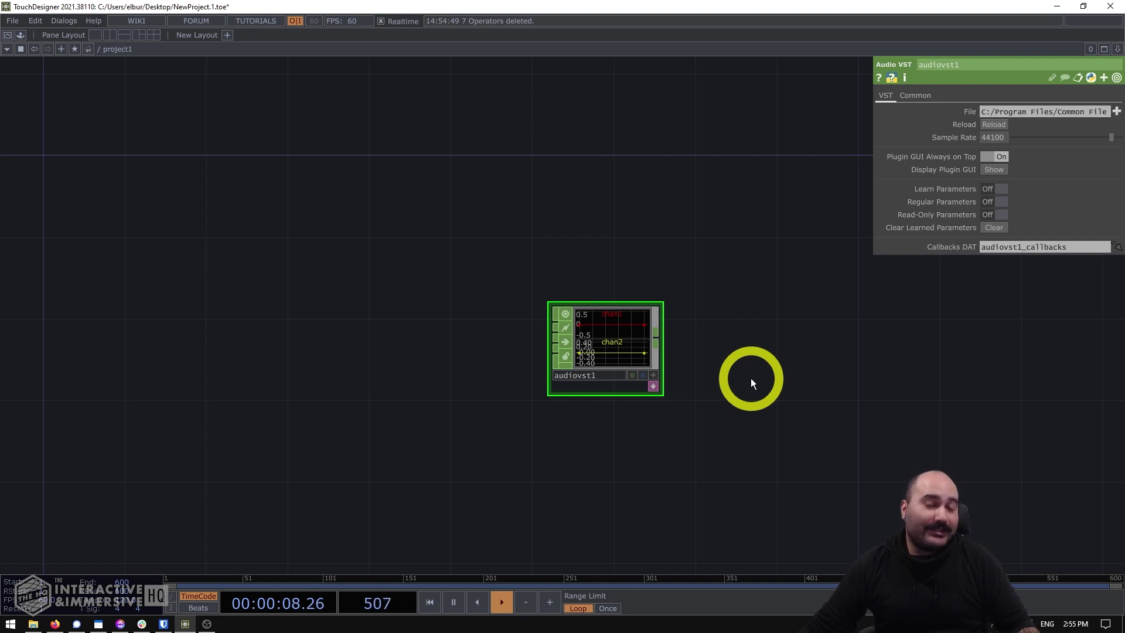
Display the TyrellN6 plugin GUI and move its window down so the network stays accessible
left_click(995, 170)
left_click_drag(416, 12, 619, 144)
left_click_drag(727, 145, 688, 124)
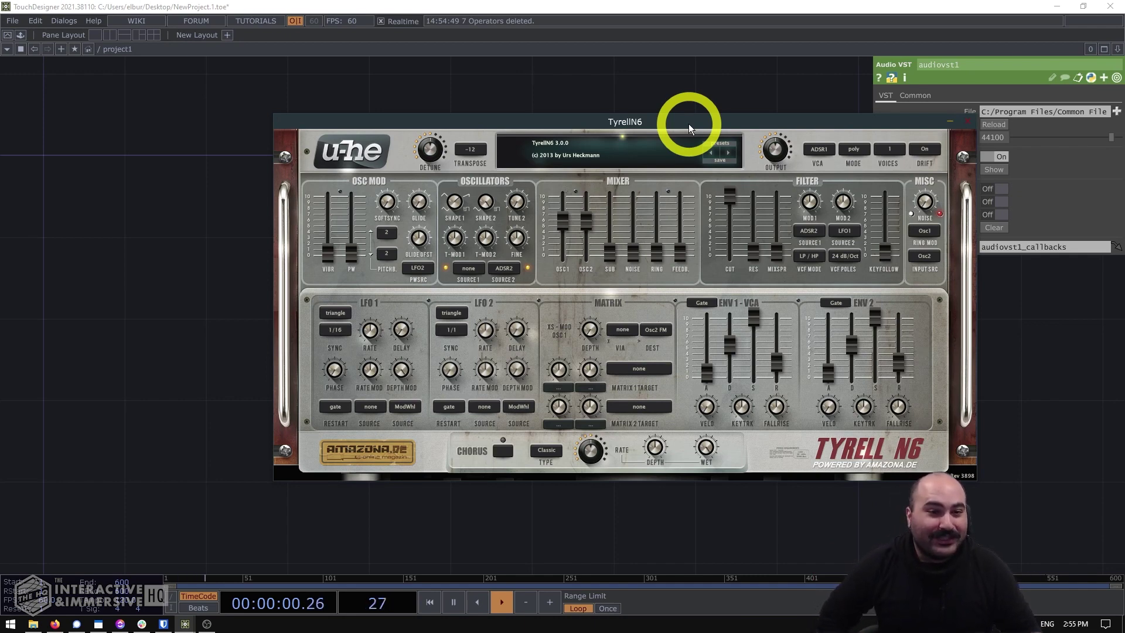
left_click_drag(687, 118, 777, 209)
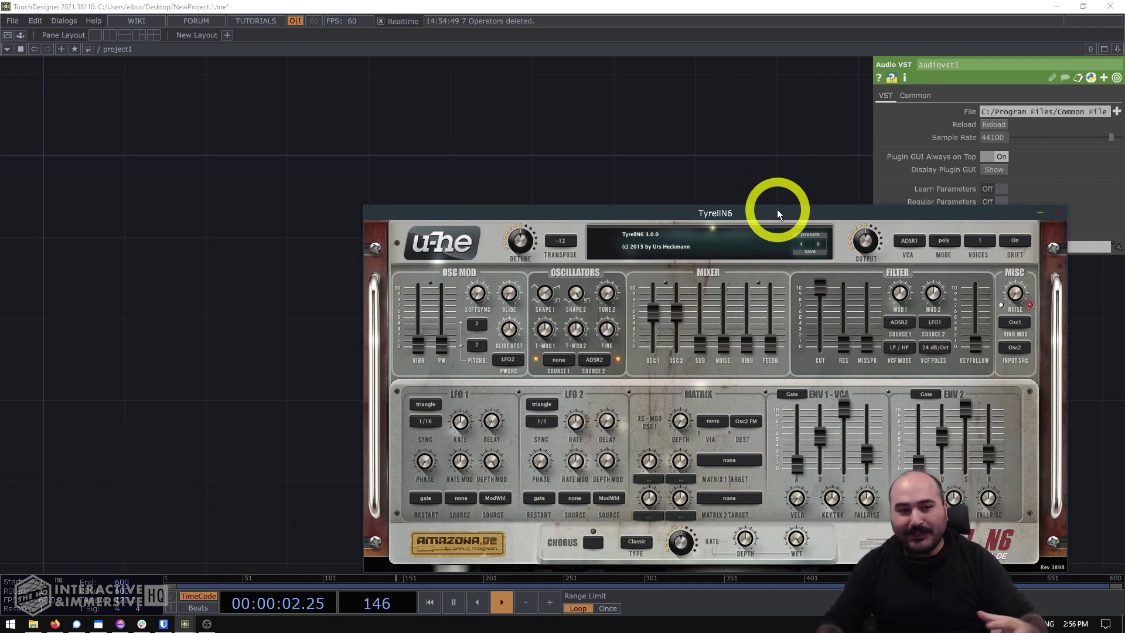
left_click_drag(777, 209, 804, 235)
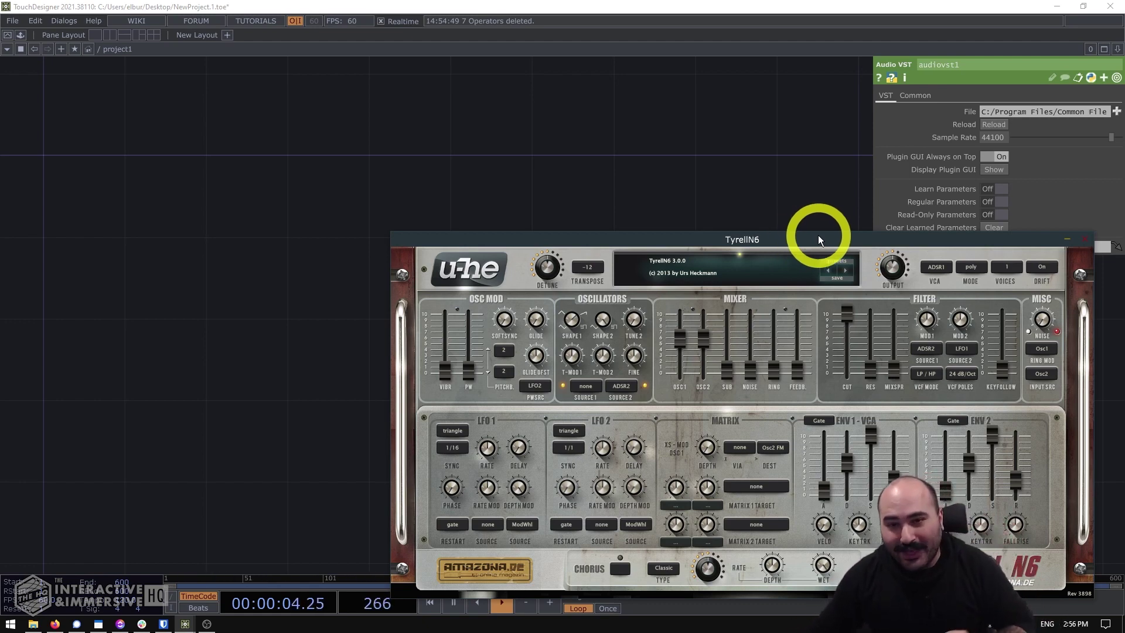
left_click_drag(813, 236, 844, 324)
left_click_drag(785, 347, 750, 260)
left_click(984, 170)
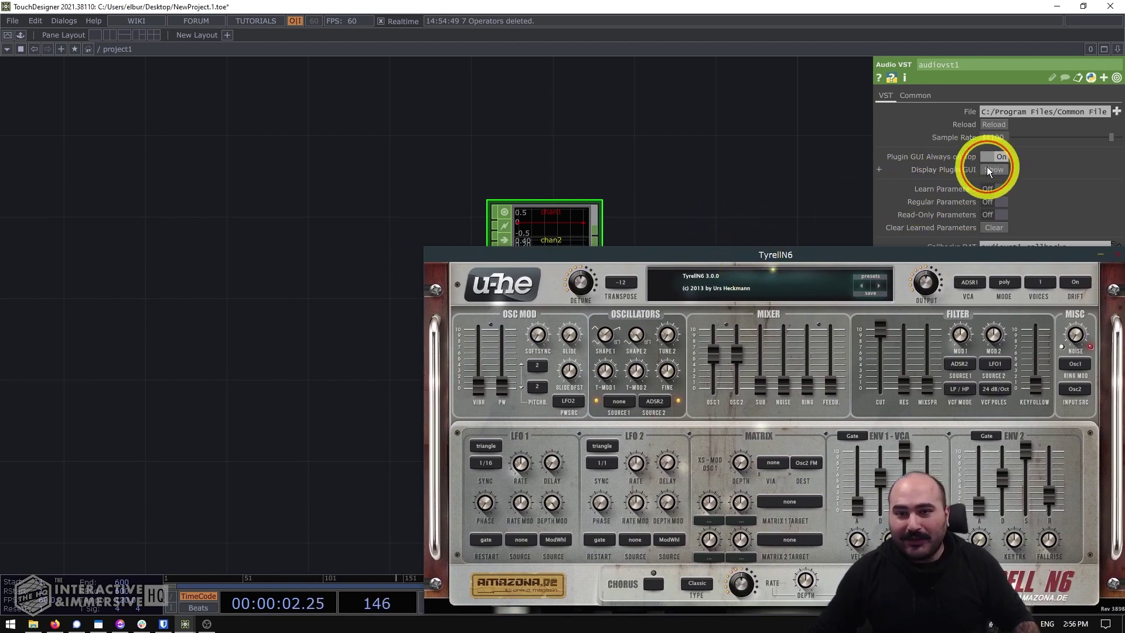
left_click_drag(883, 255, 861, 521)
Create a MIDI In CHOP in the free space before the audiovst1 operator
middle_click_drag(587, 430, 786, 477)
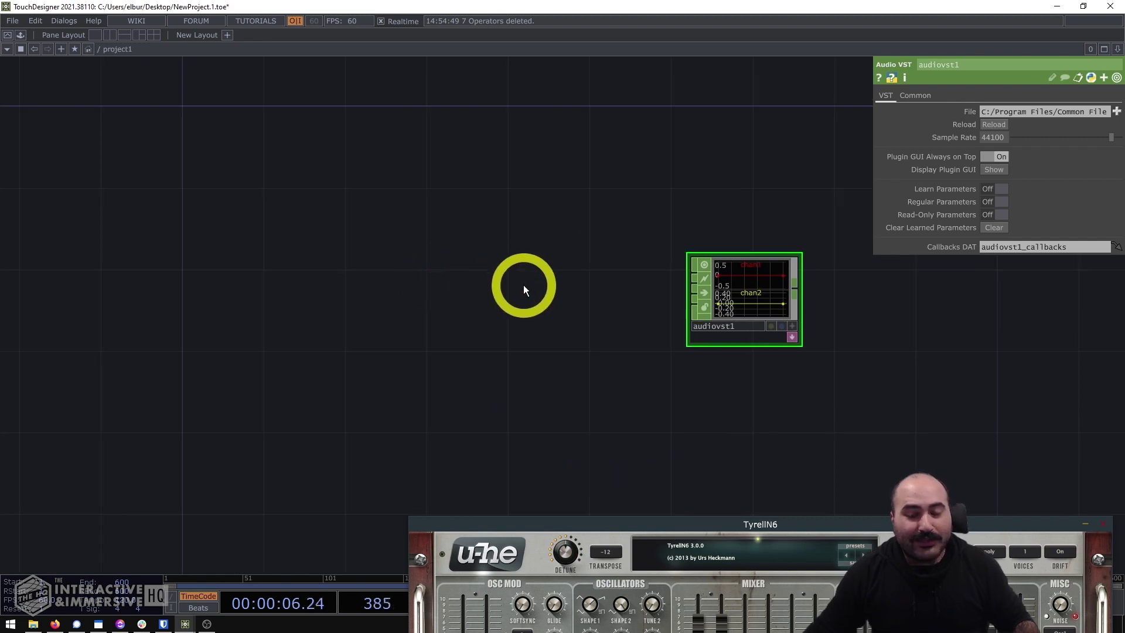
middle_click_drag(451, 259, 590, 269)
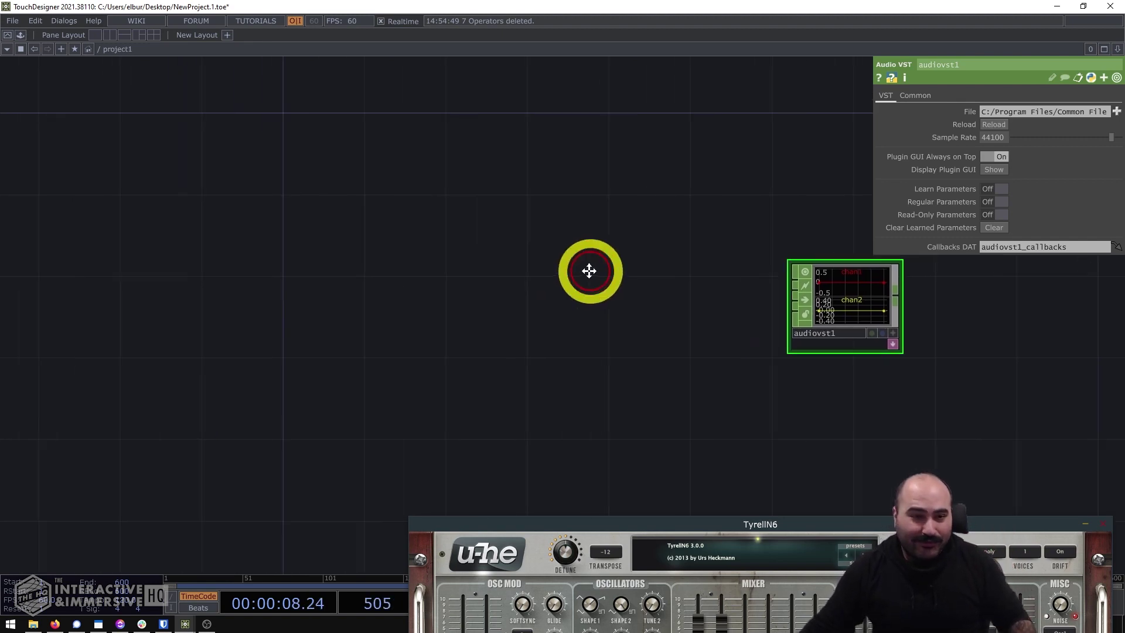
key("Tab")
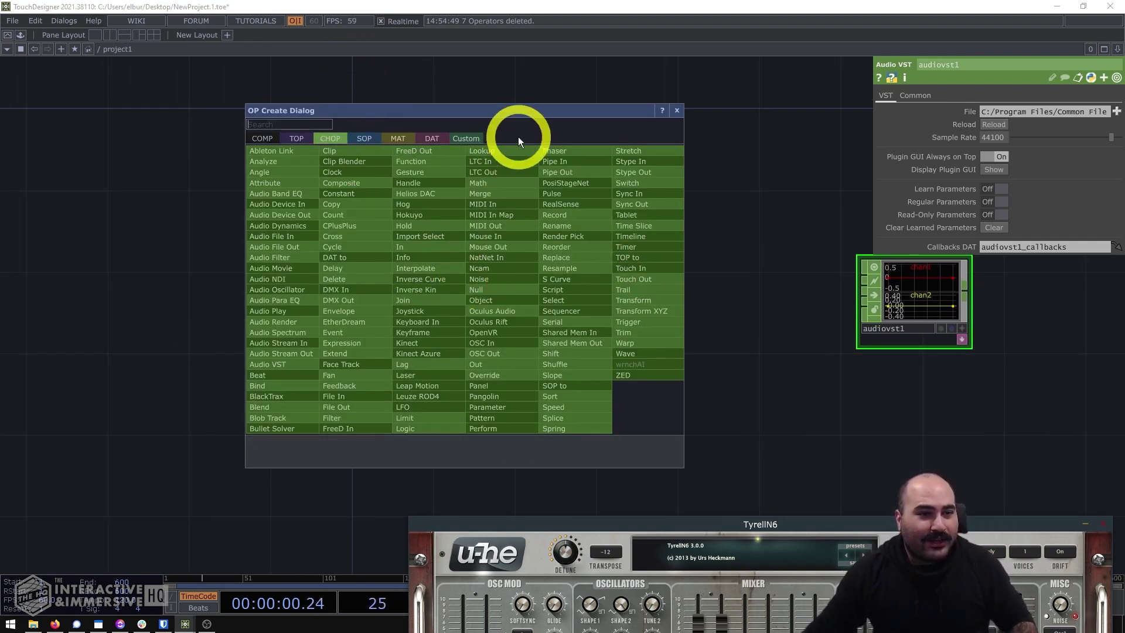
type("midi")
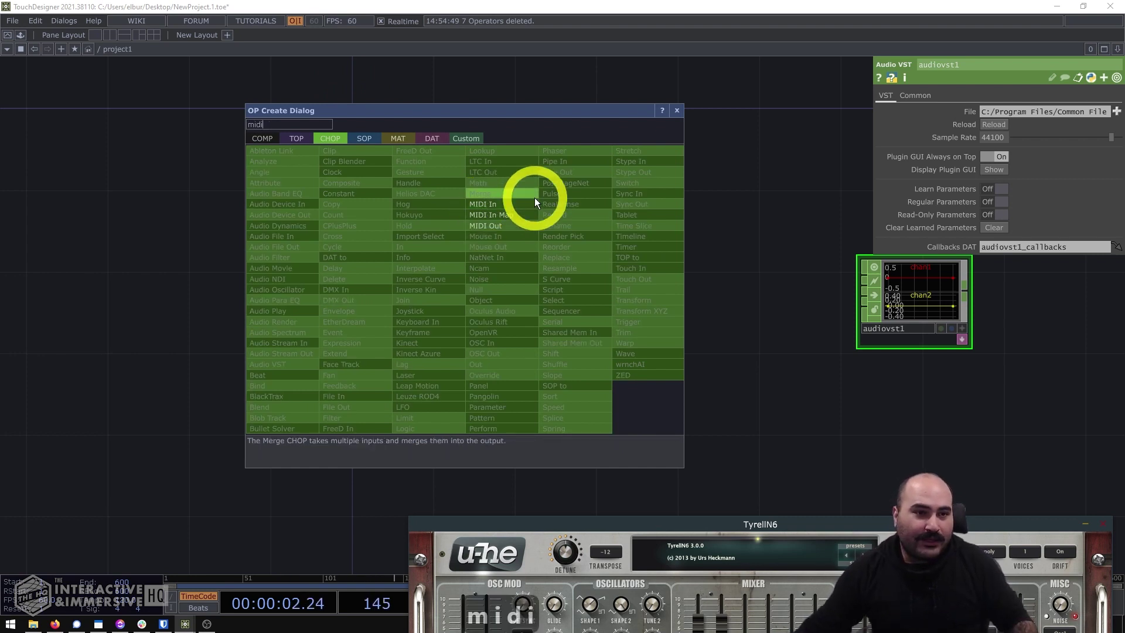
left_click(488, 205)
left_click(422, 278)
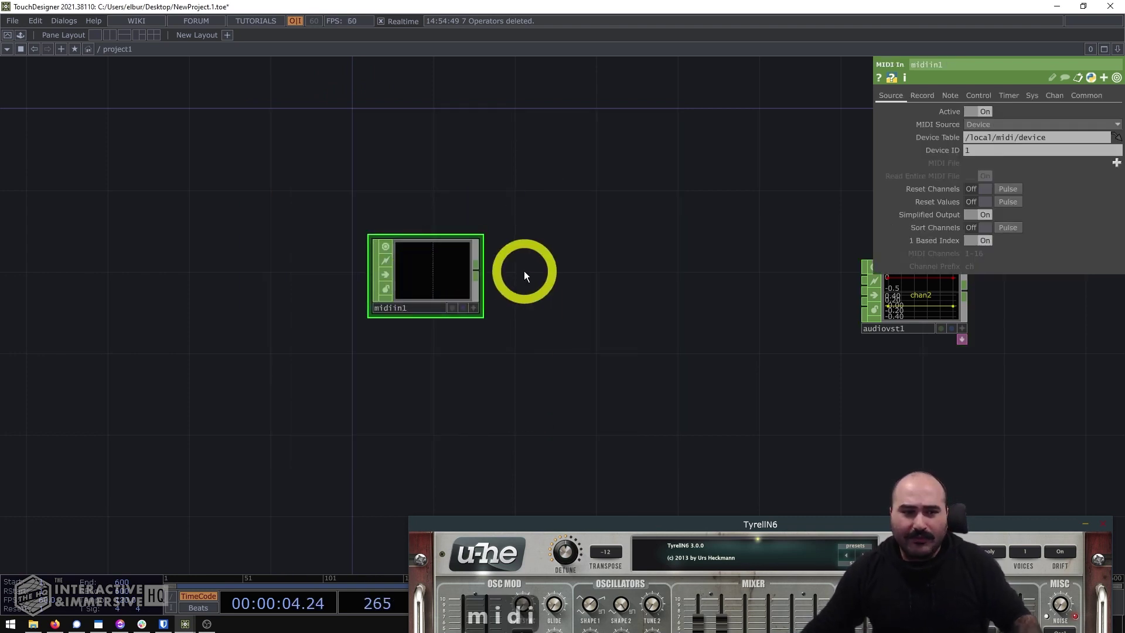
Open the MIDI Device Mapper and delete the existing MPK249 device mapping
left_click(70, 21)
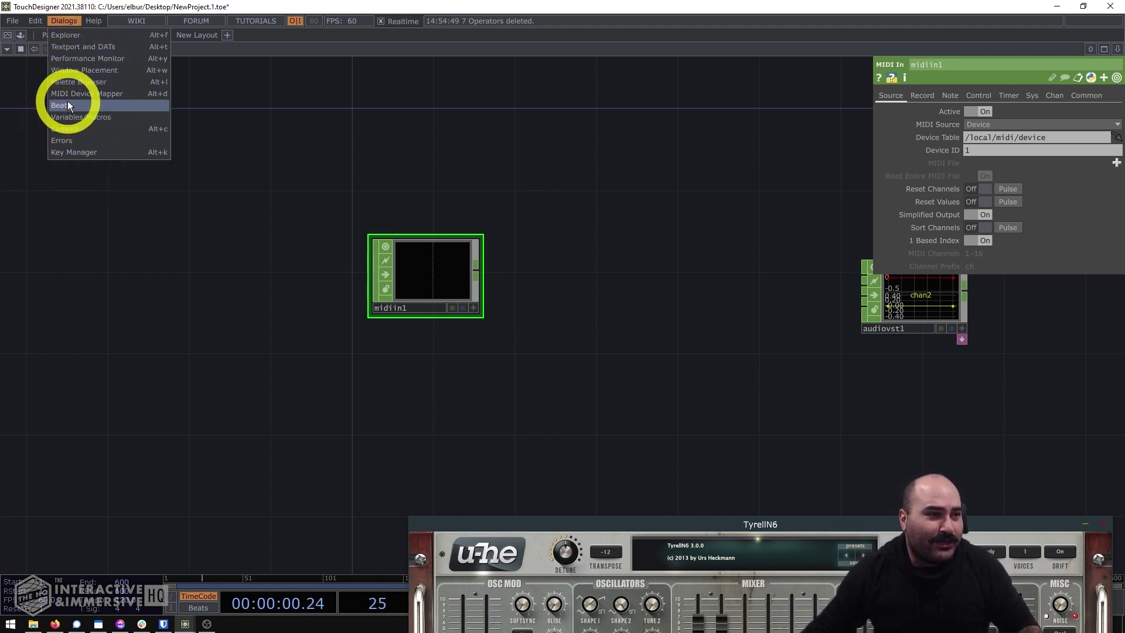
left_click(82, 95)
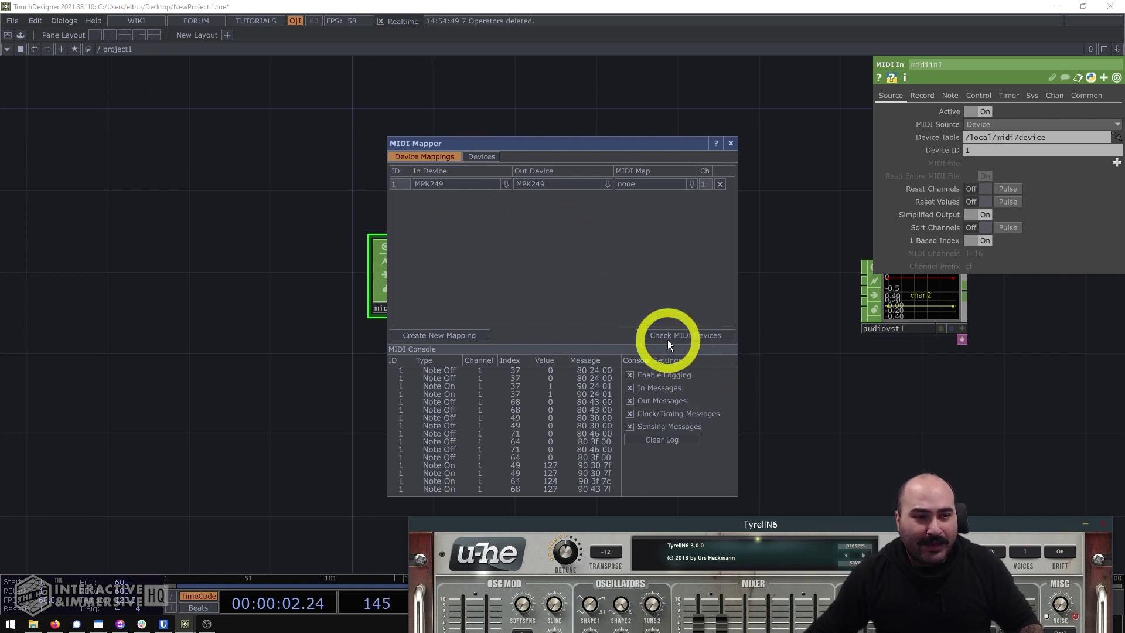
left_click(720, 185)
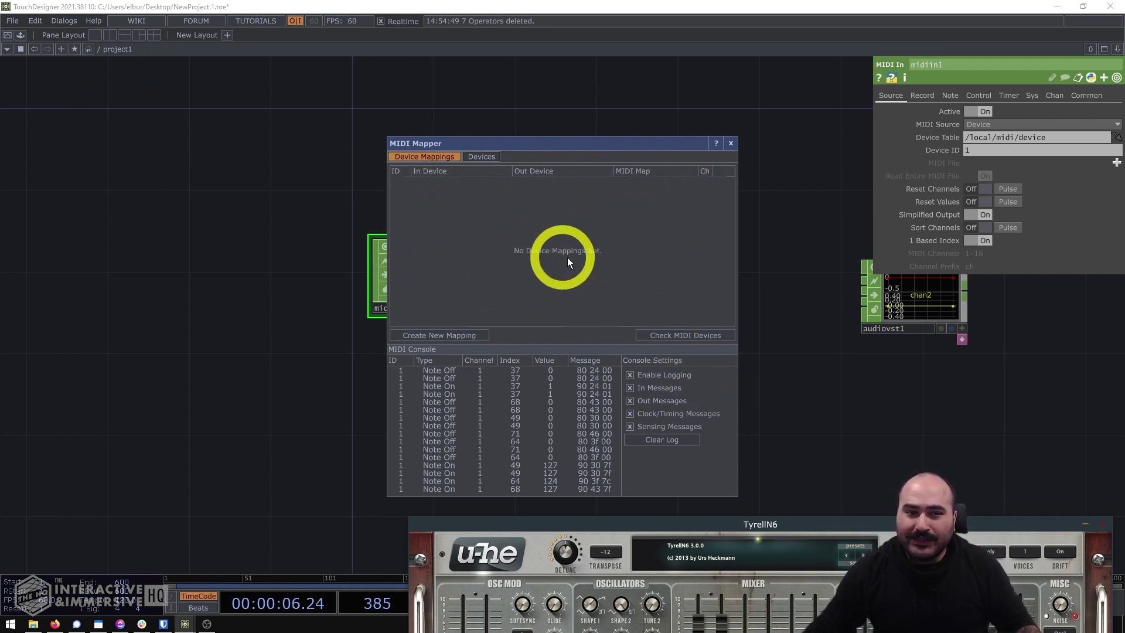
Create a new MIDI device mapping with MPK249 as both in and out device, and close the mapper
left_click(434, 335)
left_click(506, 184)
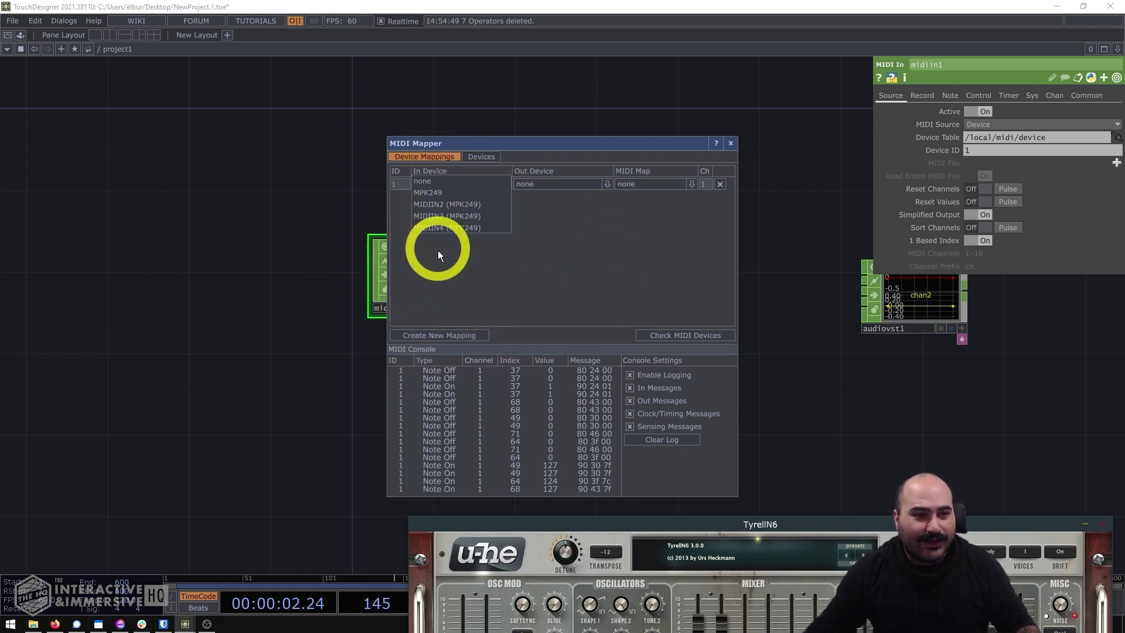
left_click(430, 192)
left_click(607, 184)
left_click(555, 210)
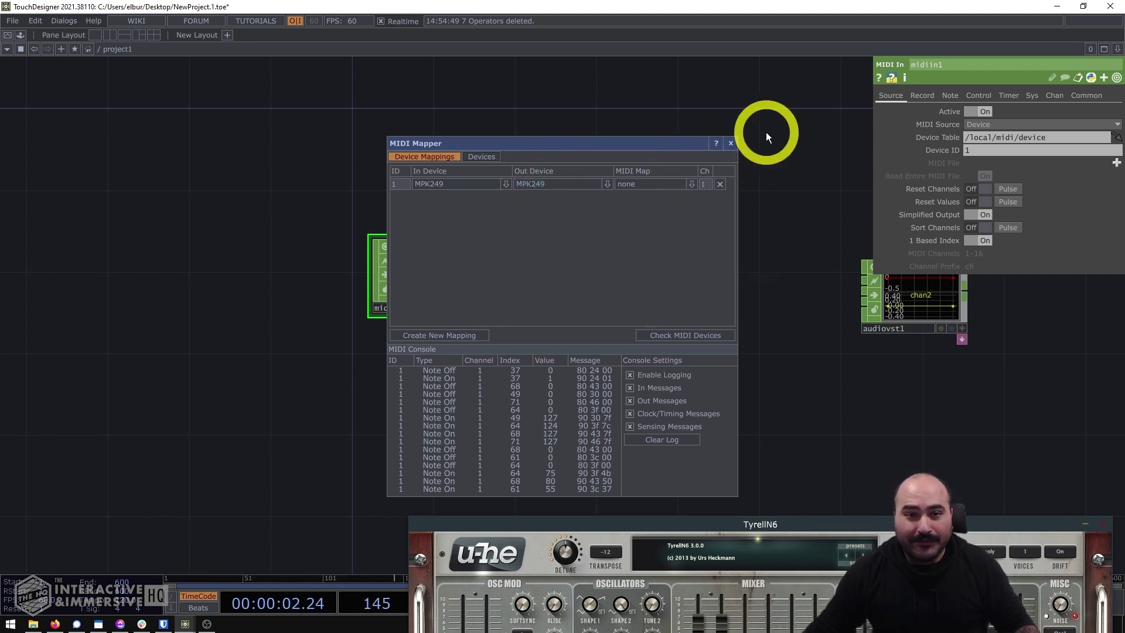
left_click(731, 143)
Examine the note channels of the midiin1 operator up close while keys are played on the MIDI keyboard
left_click_drag(558, 336, 534, 224)
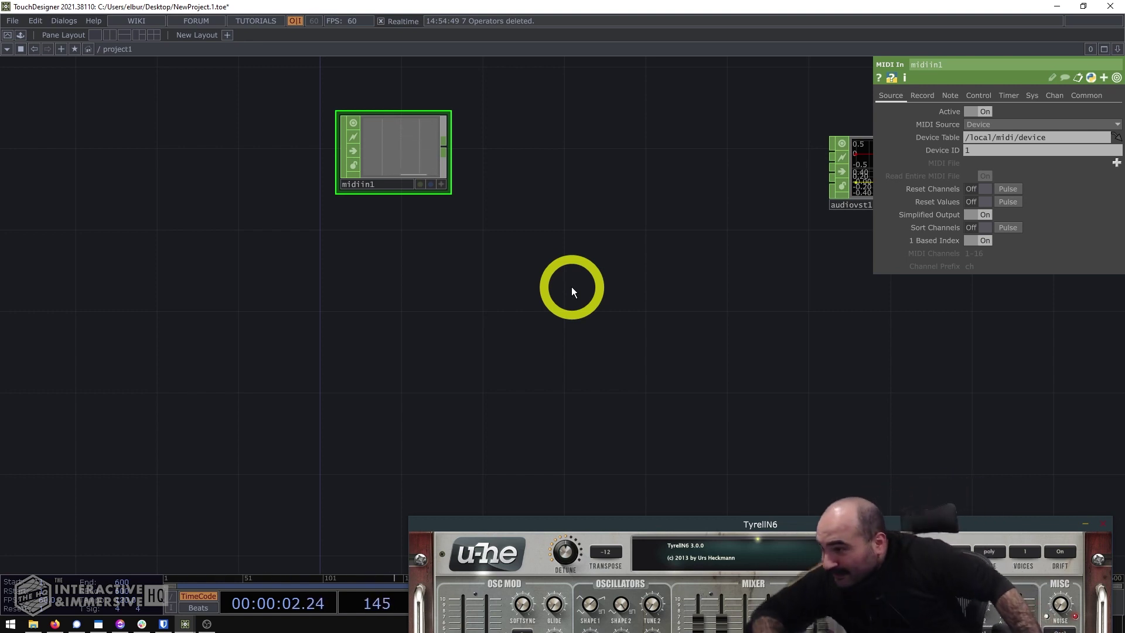
scroll(385, 113, "up", 5)
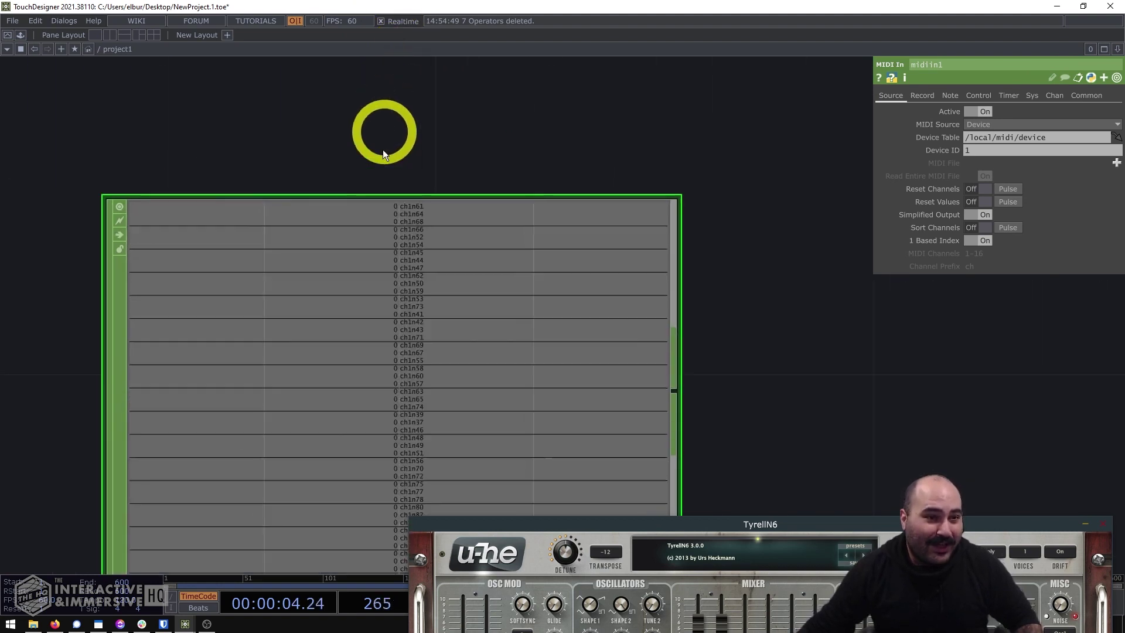
left_click_drag(697, 352, 703, 184)
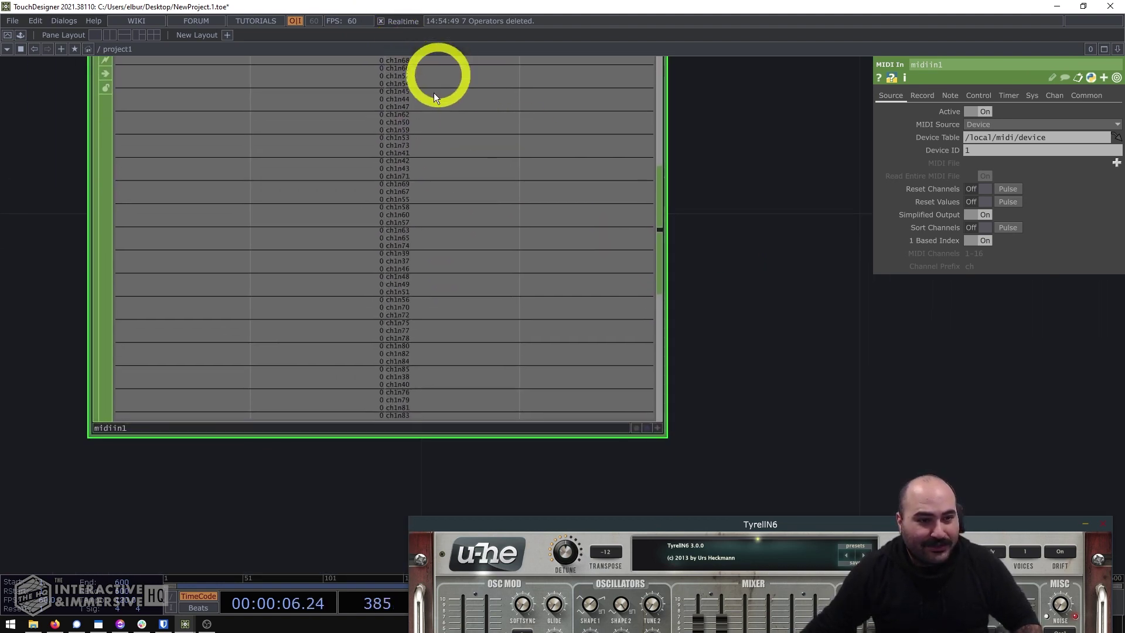
left_click_drag(617, 198, 692, 298)
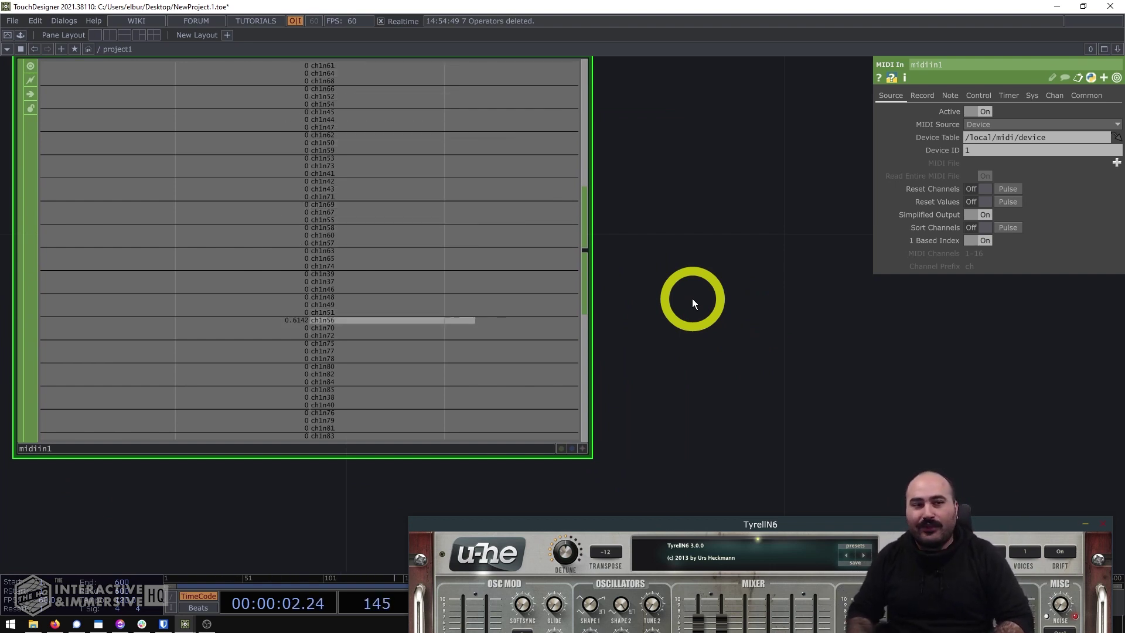
left_click_drag(560, 205, 589, 252)
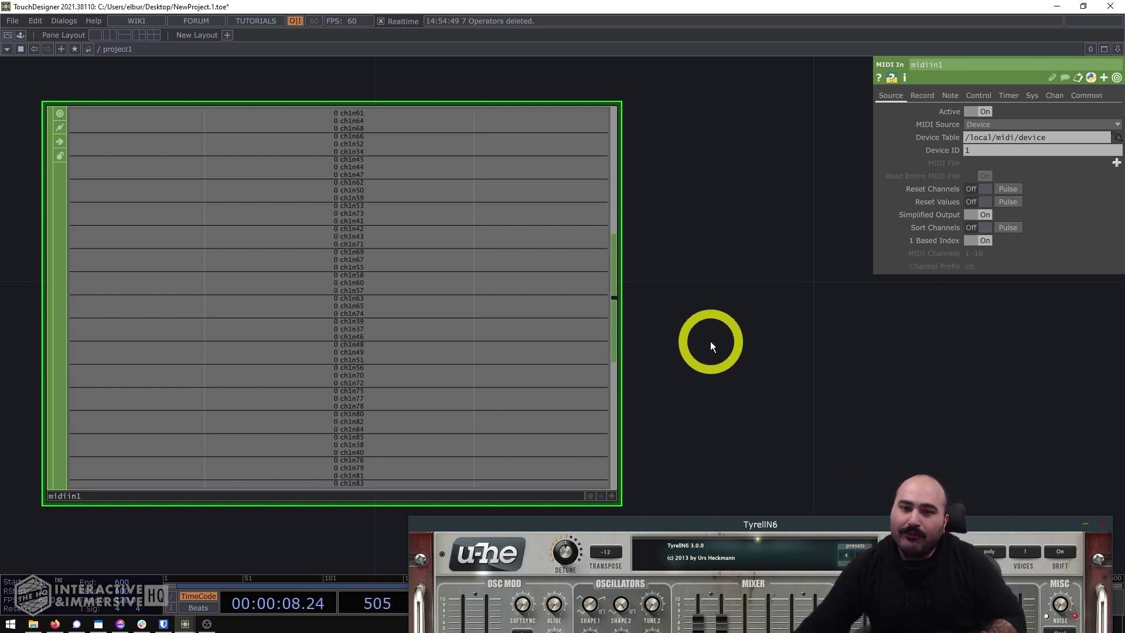
scroll(710, 341, "down", 3)
scroll(553, 355, "down", 2)
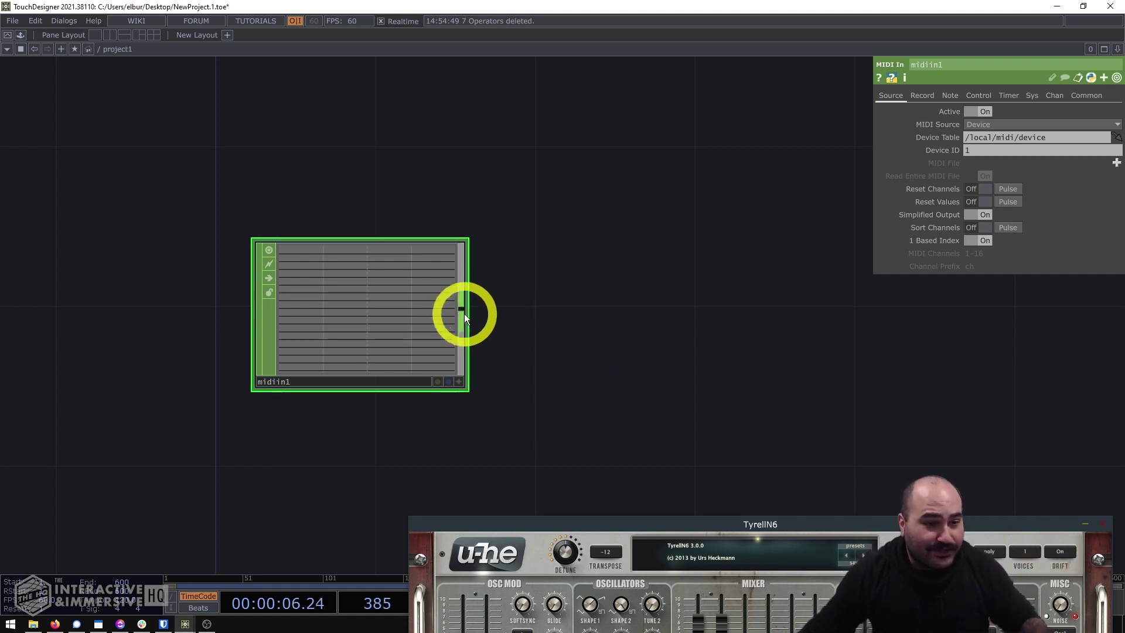
scroll(468, 319, "up", 3)
scroll(461, 308, "down", 2)
Add a Math CHOP after midiin1 and connect the output of midiin1 to its input
double_click(644, 321)
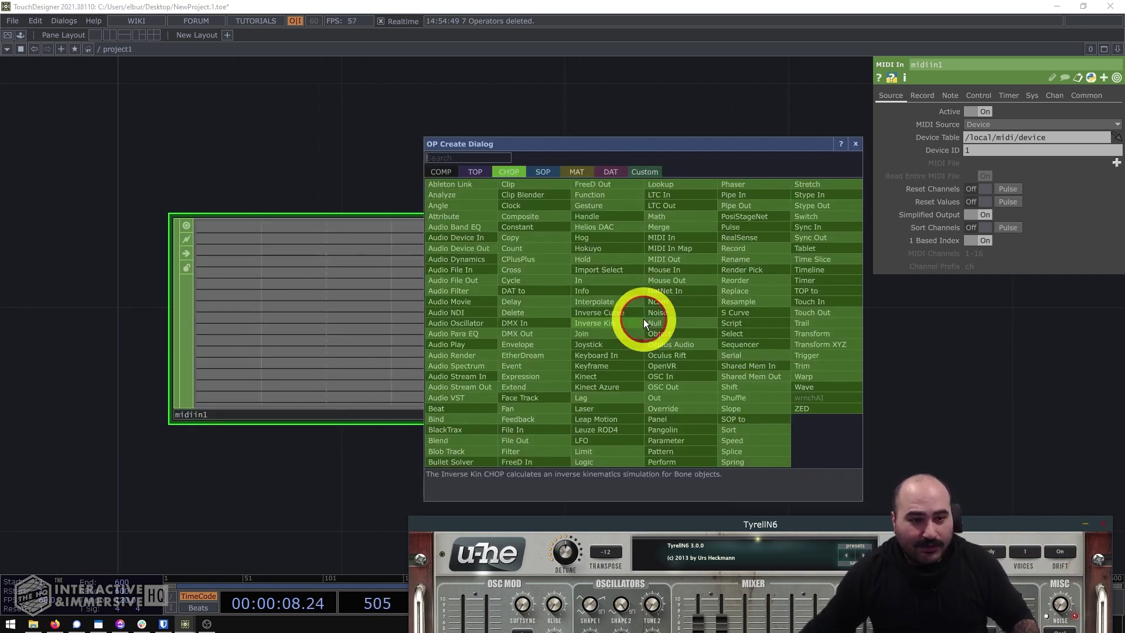
type("math")
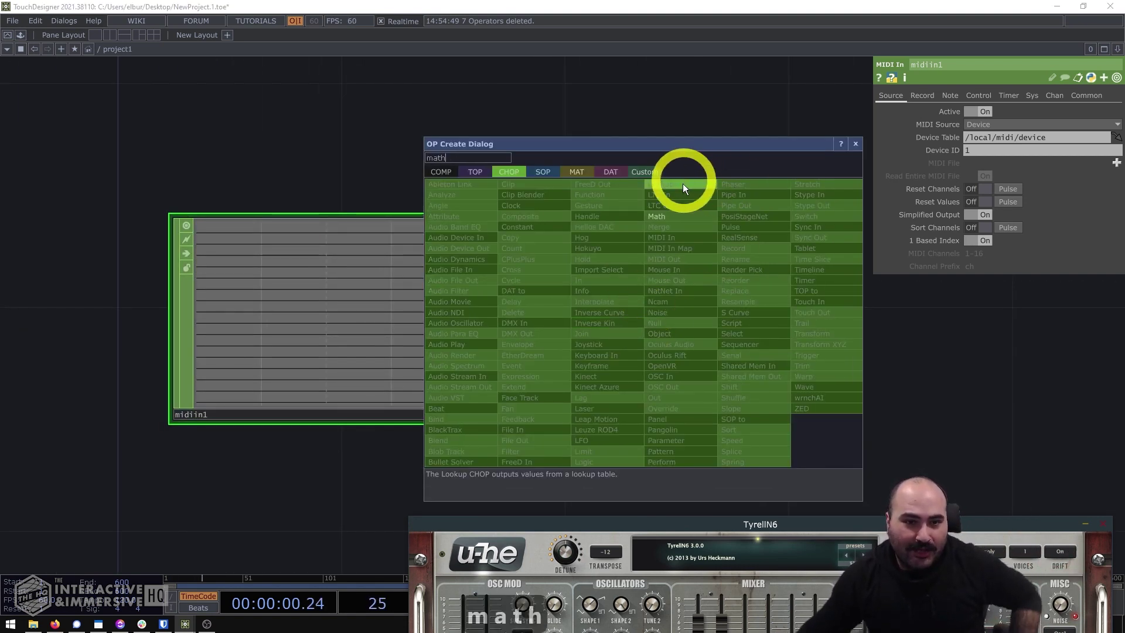
left_click(673, 215)
left_click(710, 320)
left_click_drag(463, 311, 560, 307)
Set the upper value of the math1 operator's To Range to 127
left_click_drag(535, 161, 301, 183)
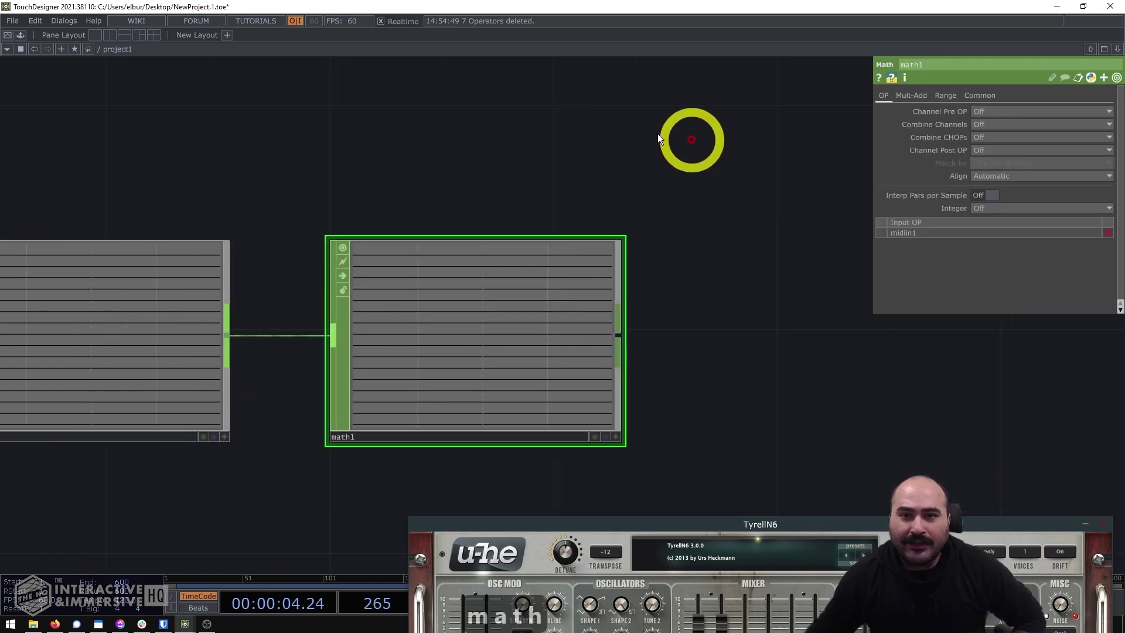
left_click(945, 96)
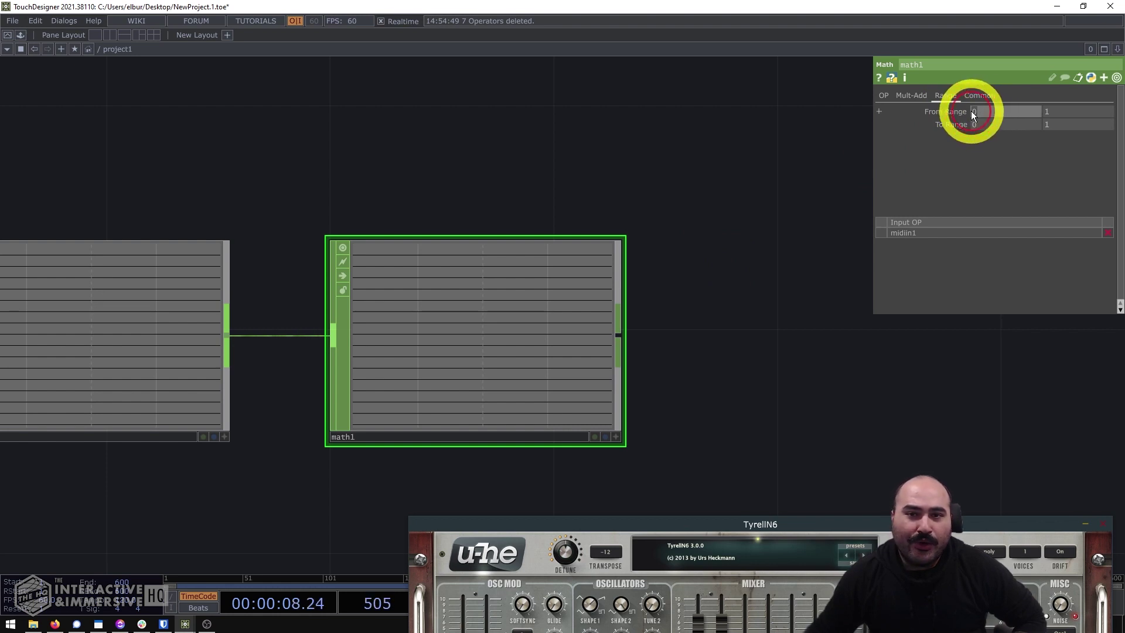
left_click(1039, 112)
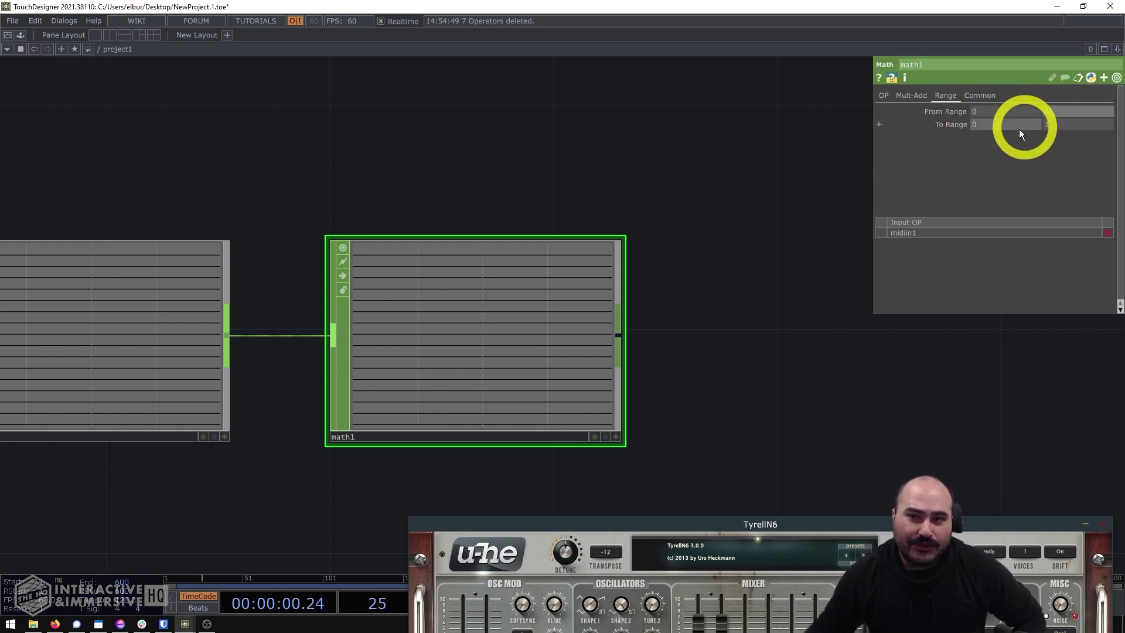
left_click(1071, 124)
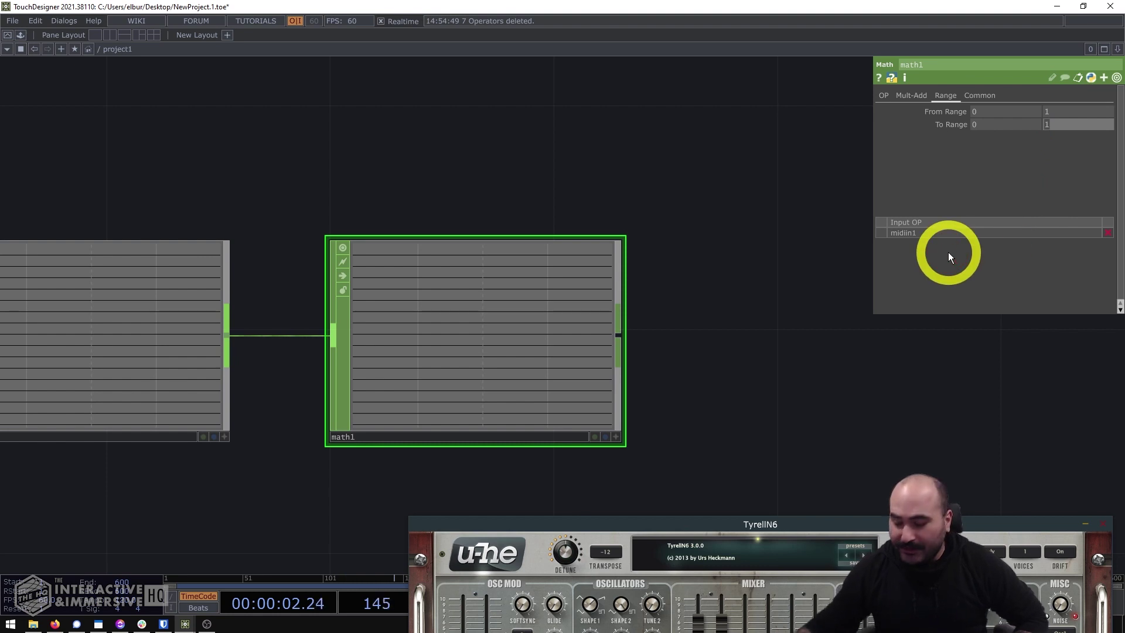
type("127")
key("Return")
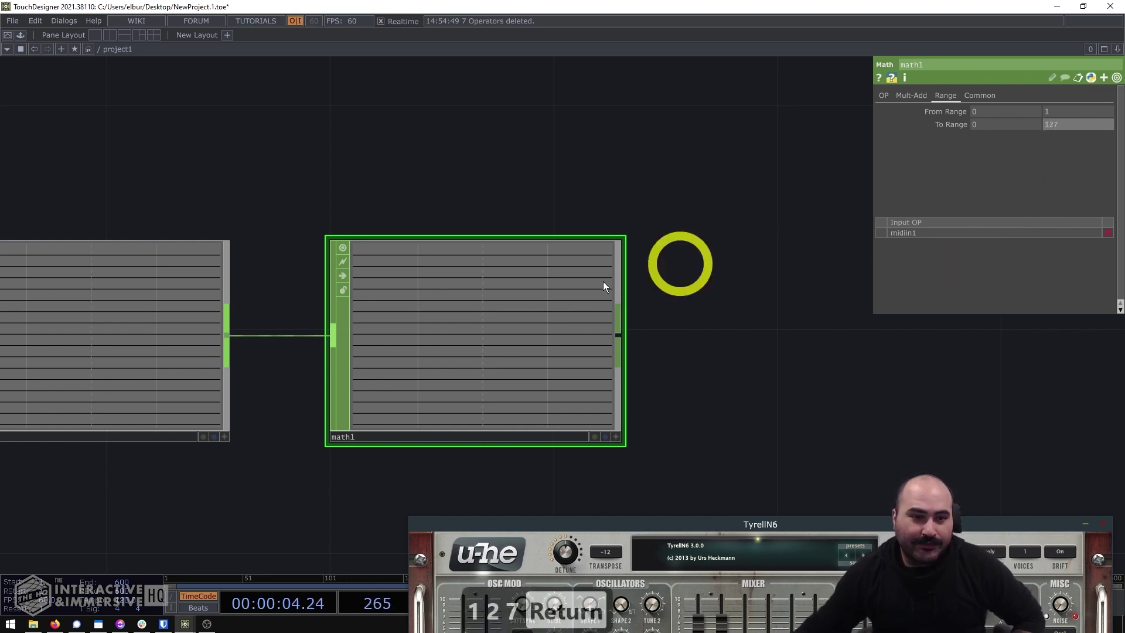
Add a Null CHOP to the output of math1 and place it directly after it in the network
scroll(523, 308, "up", 4)
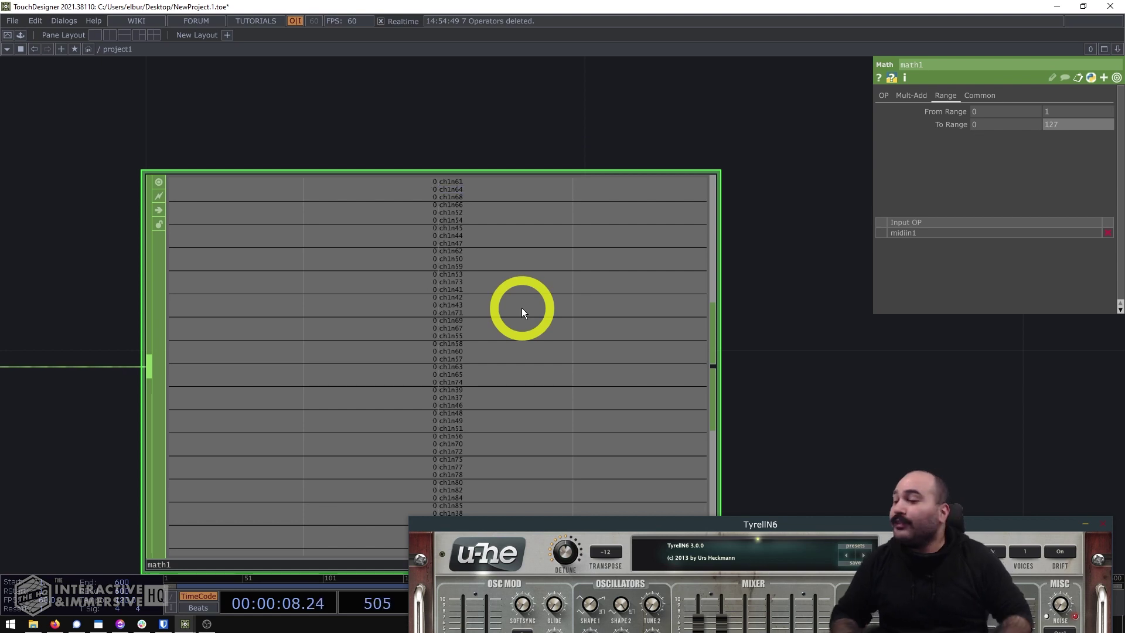
scroll(566, 293, "down", 4)
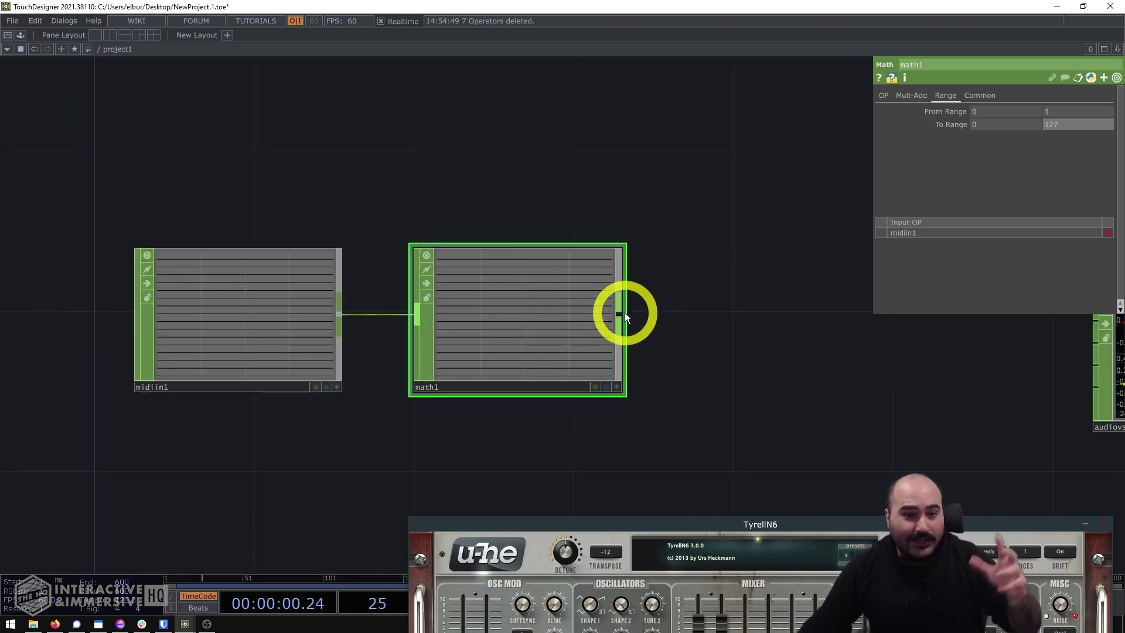
right_click(624, 312)
type("nul")
key("Return")
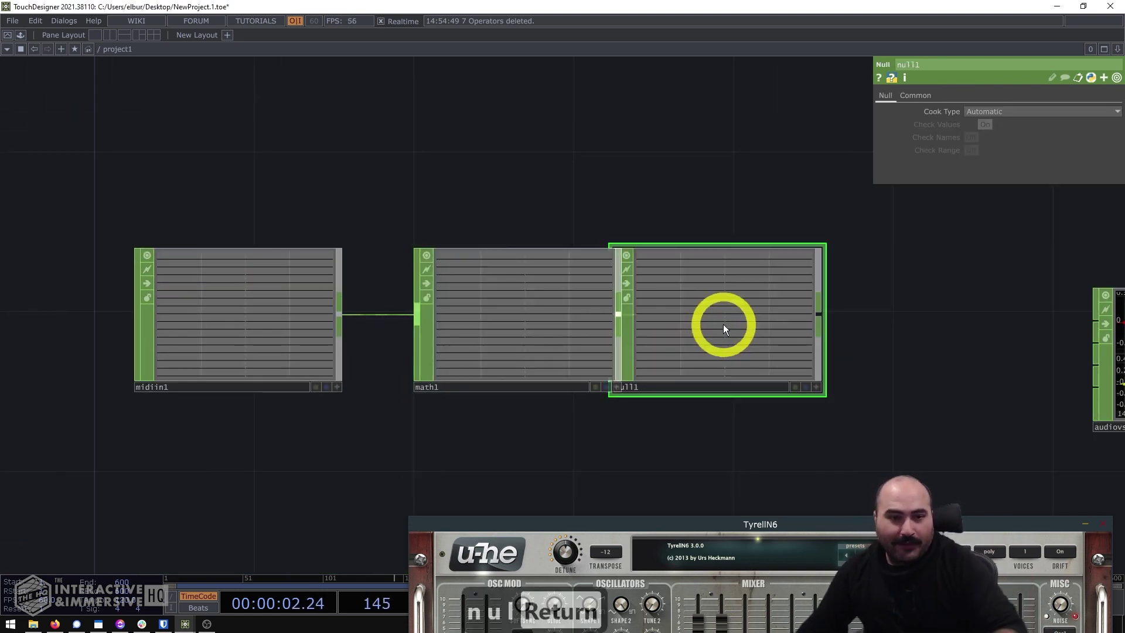
left_click(755, 320)
scroll(447, 377, "down", 4)
left_click_drag(796, 321, 796, 301)
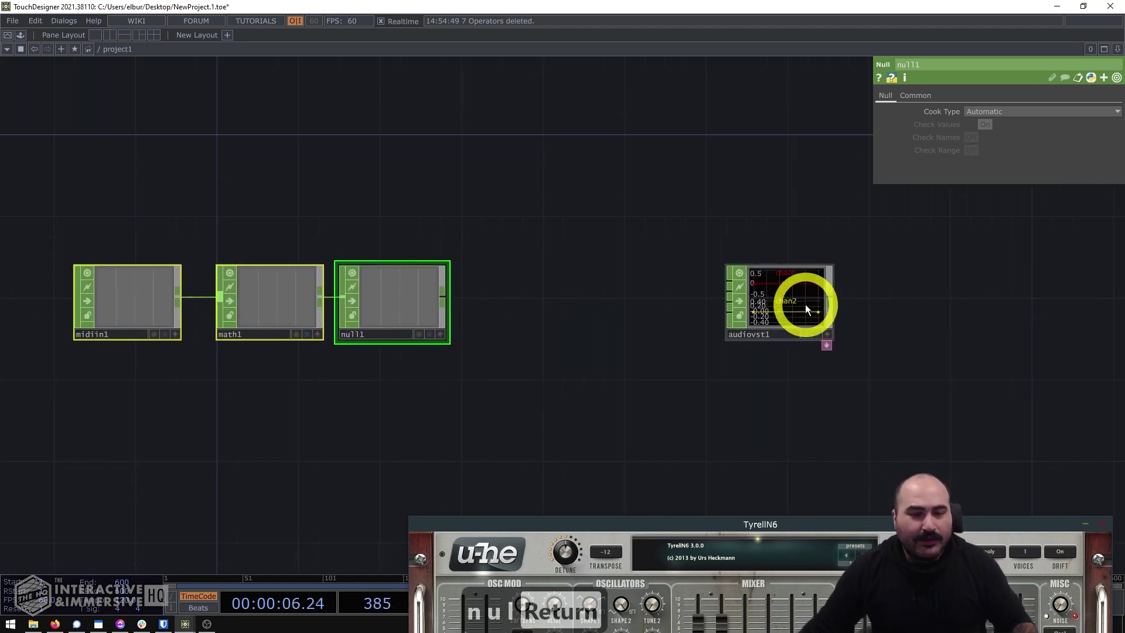
left_click(798, 301)
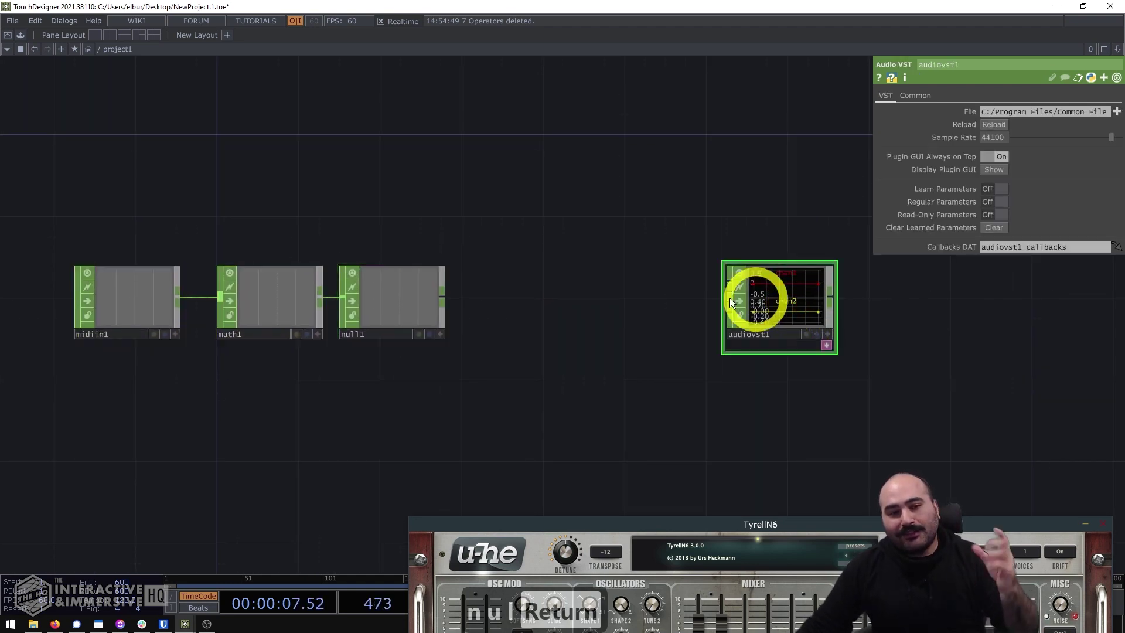
left_click(381, 321)
left_click(783, 305)
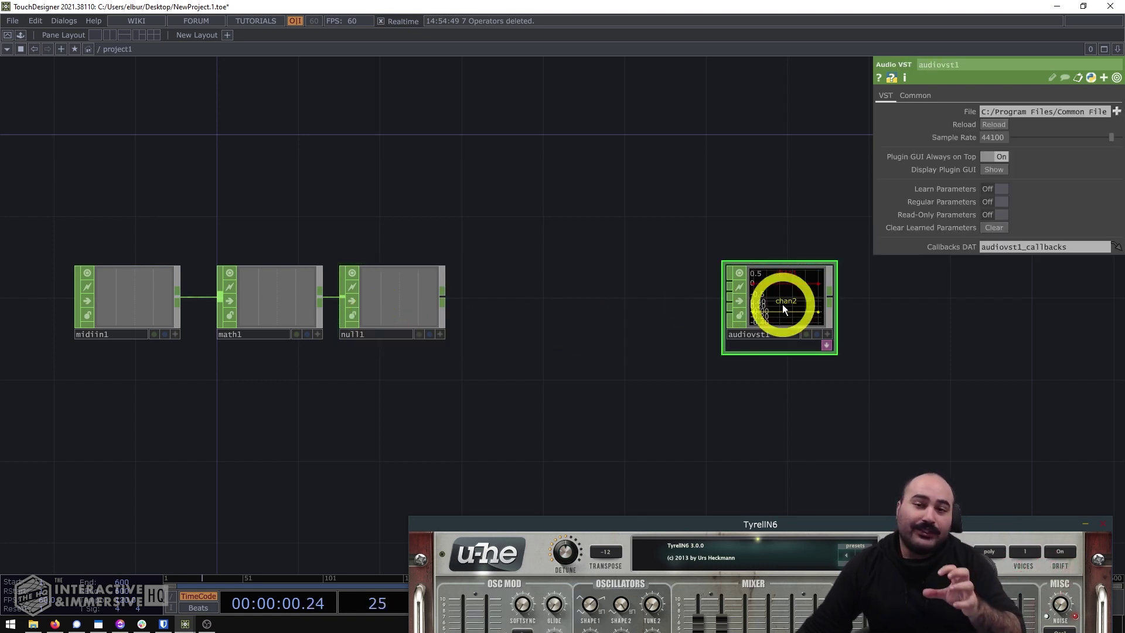
left_click(743, 381)
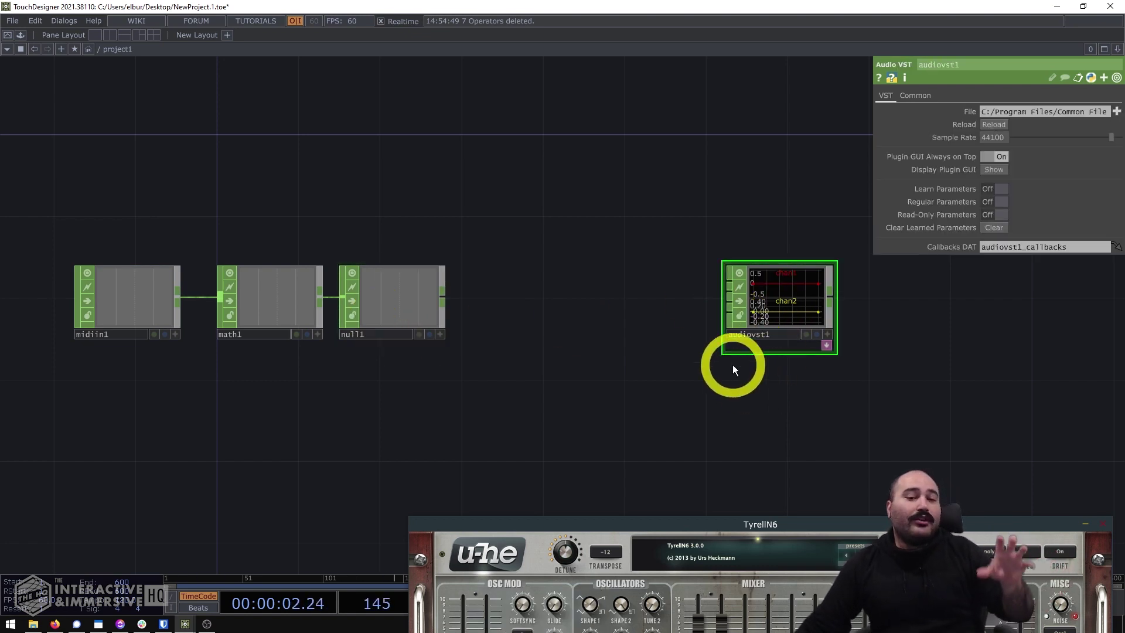
left_click_drag(442, 297, 762, 369)
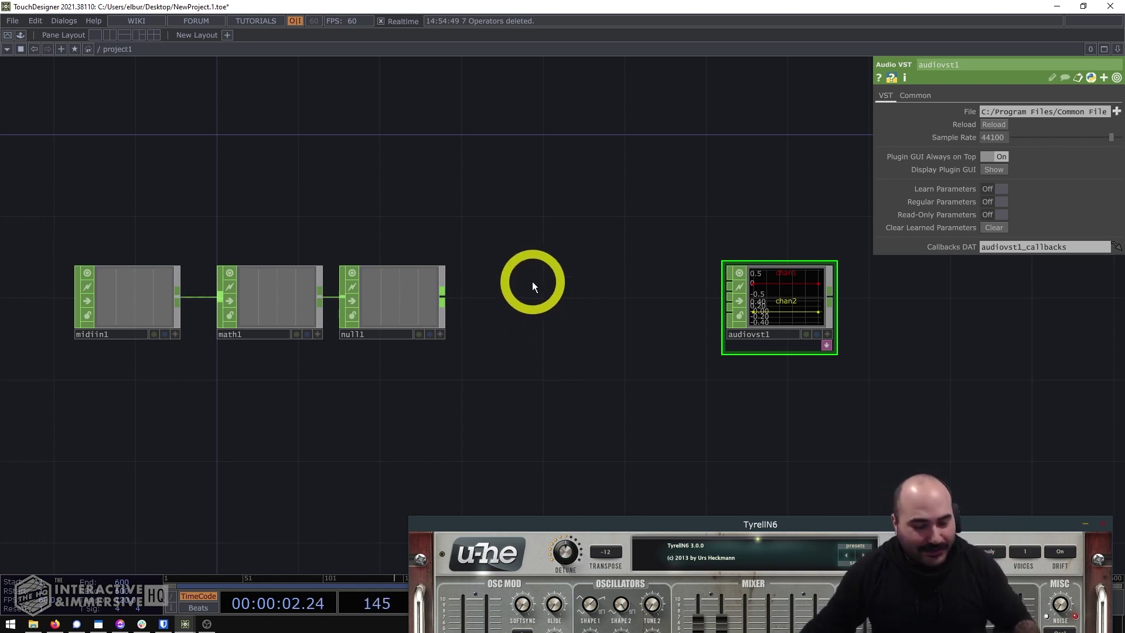
Create a CHOP Execute DAT and place it directly after null1 in the network
double_click(532, 286)
left_click(500, 133)
left_click(374, 123)
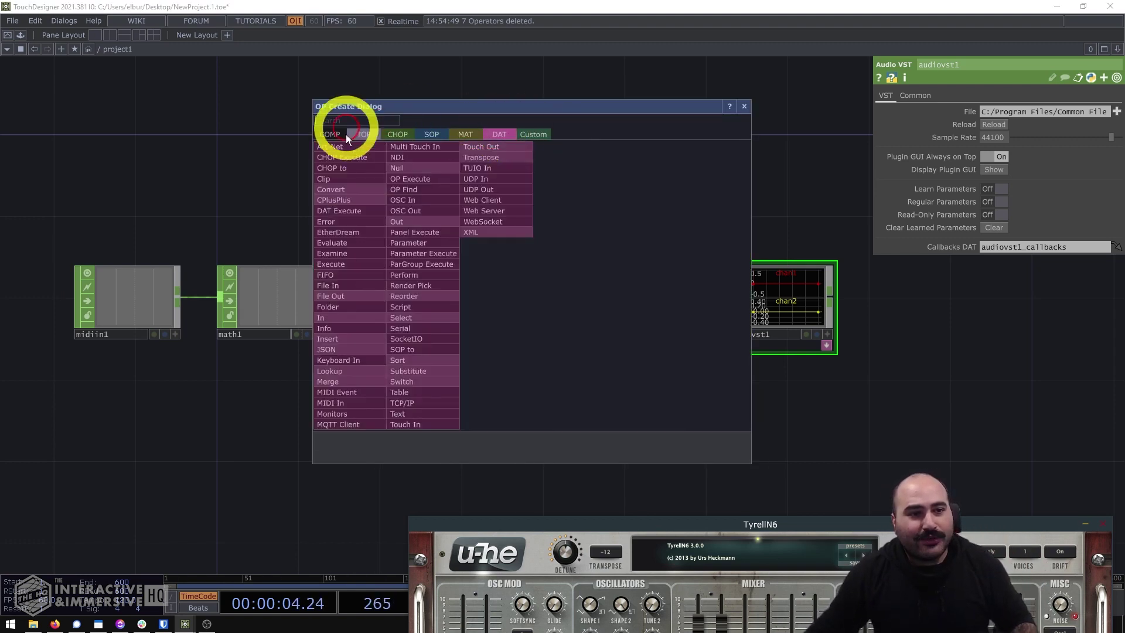
left_click(342, 157)
left_click(522, 297)
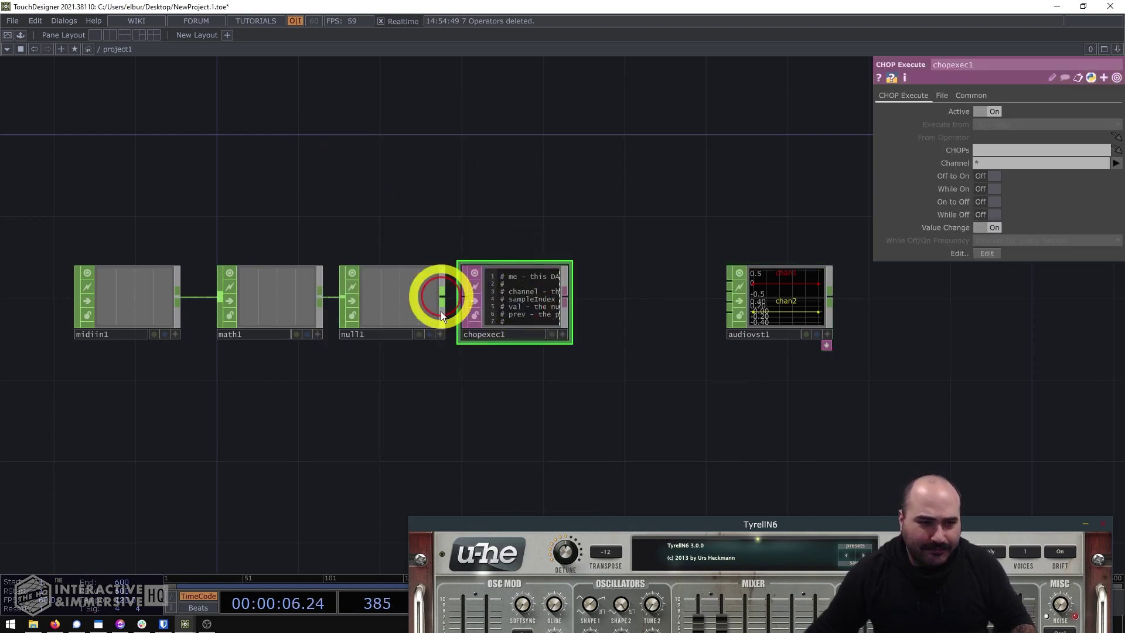
Examine the note channels of null1 and the default callbacks of chopexec1 up close, and compare their place in the network with audiovst1
scroll(452, 297, "up", 4)
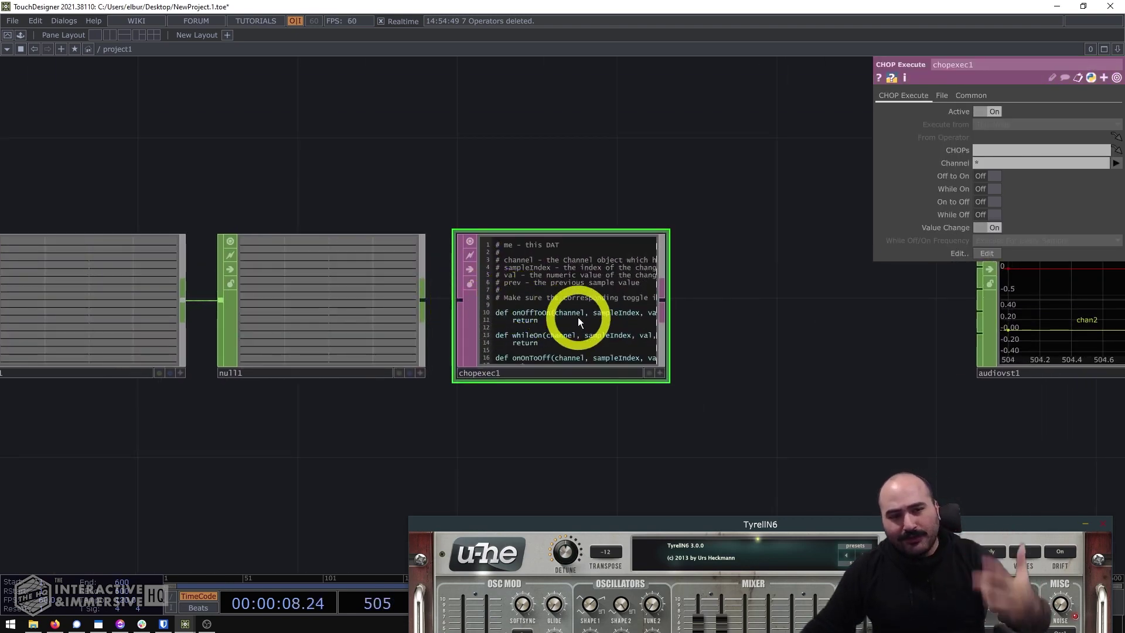
scroll(327, 240, "up", 3)
left_click(339, 228)
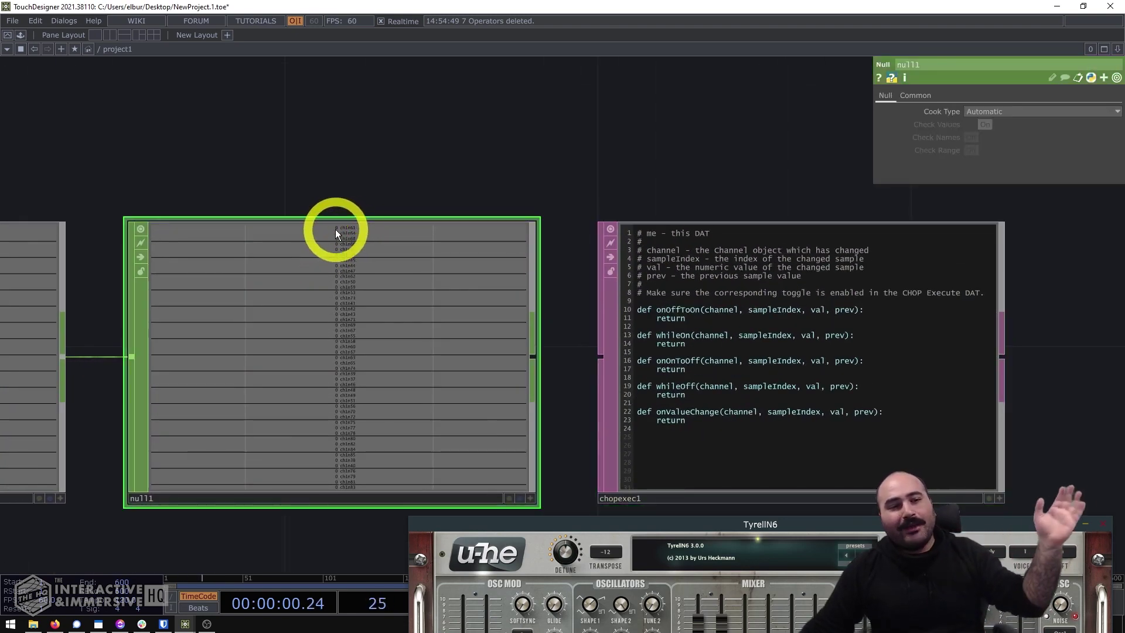
scroll(423, 269, "down", 5)
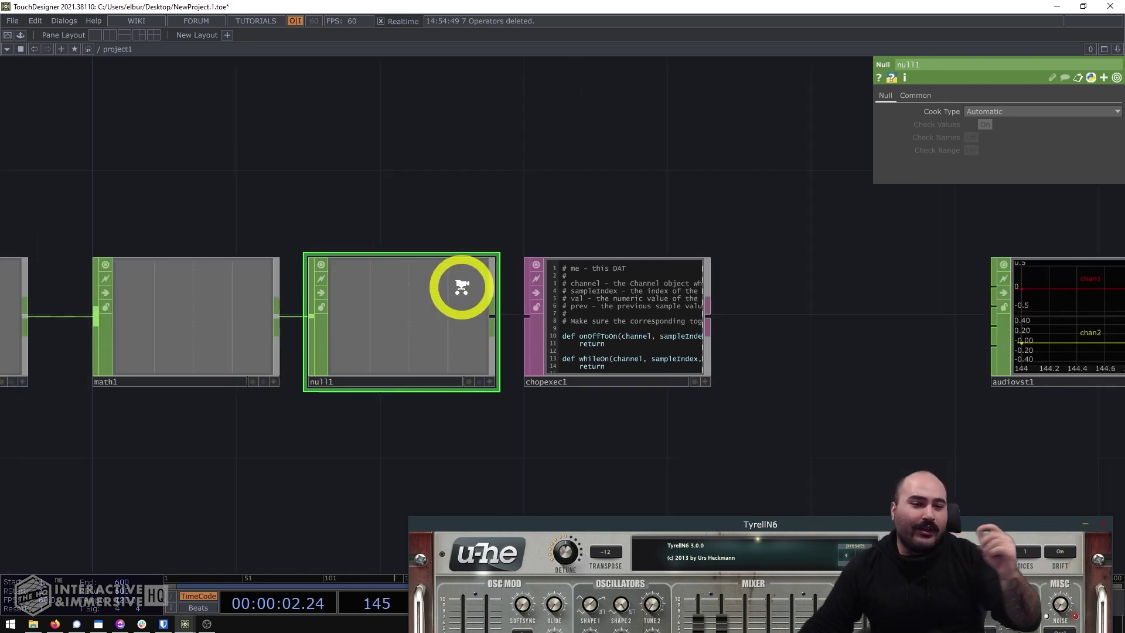
left_click(539, 317)
left_click(822, 311)
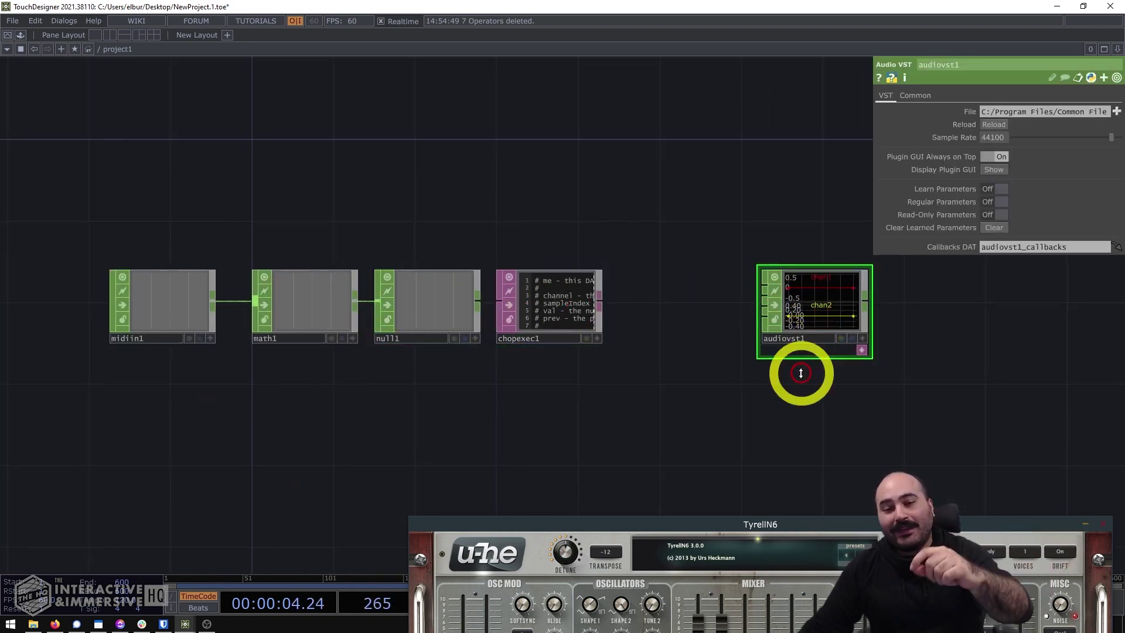
left_click_drag(823, 399, 776, 409)
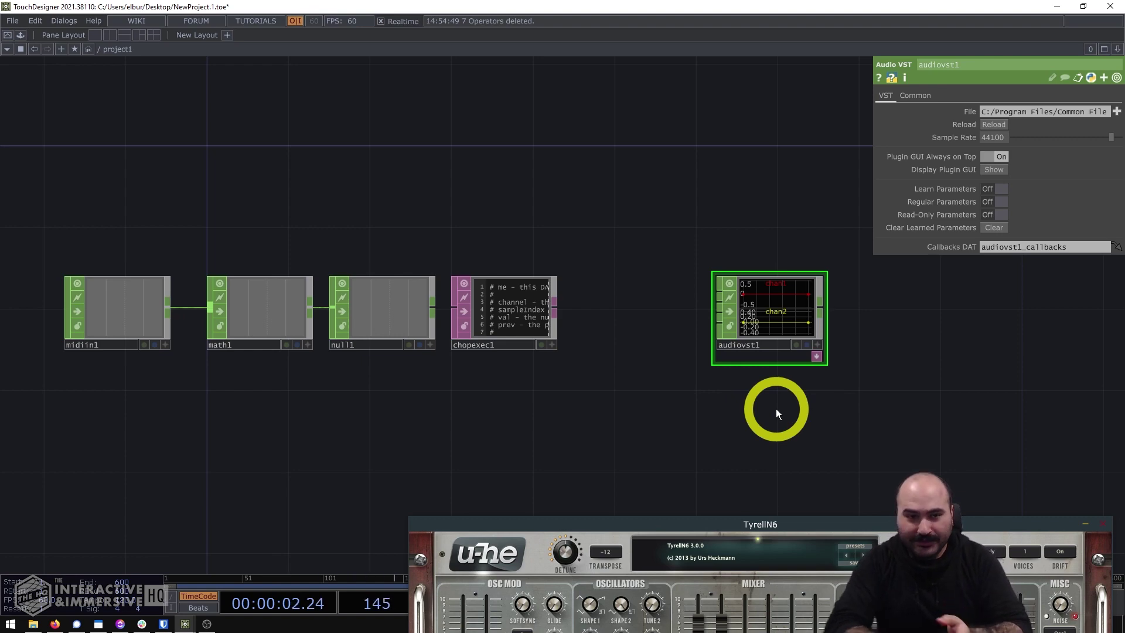
scroll(476, 372, "up", 10)
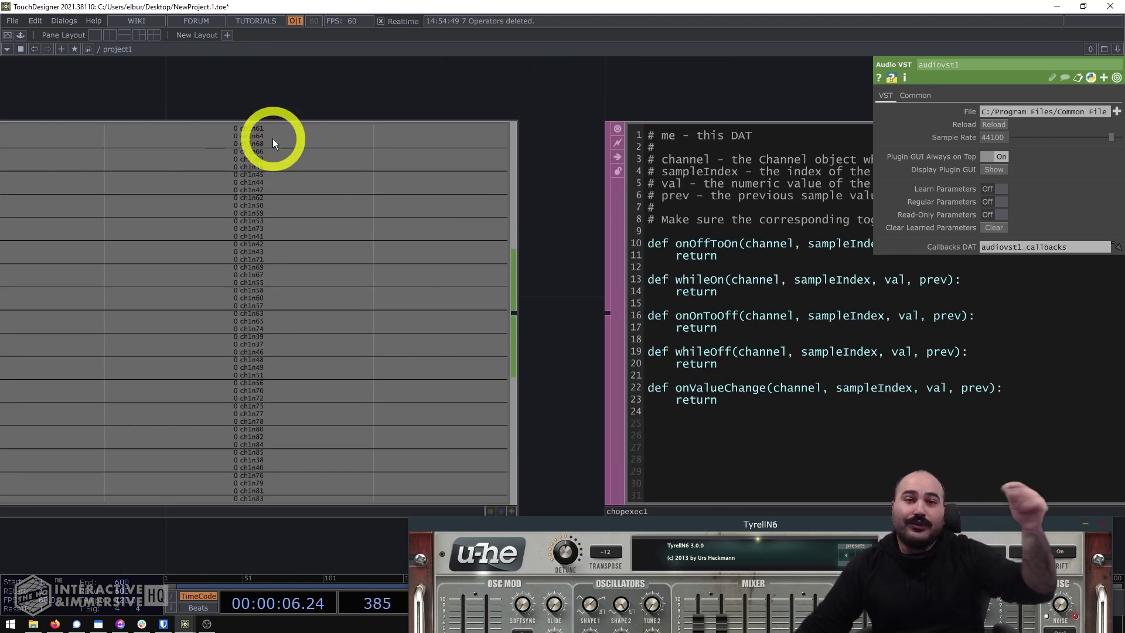
scroll(273, 138, "down", 6)
scroll(525, 208, "down", 5)
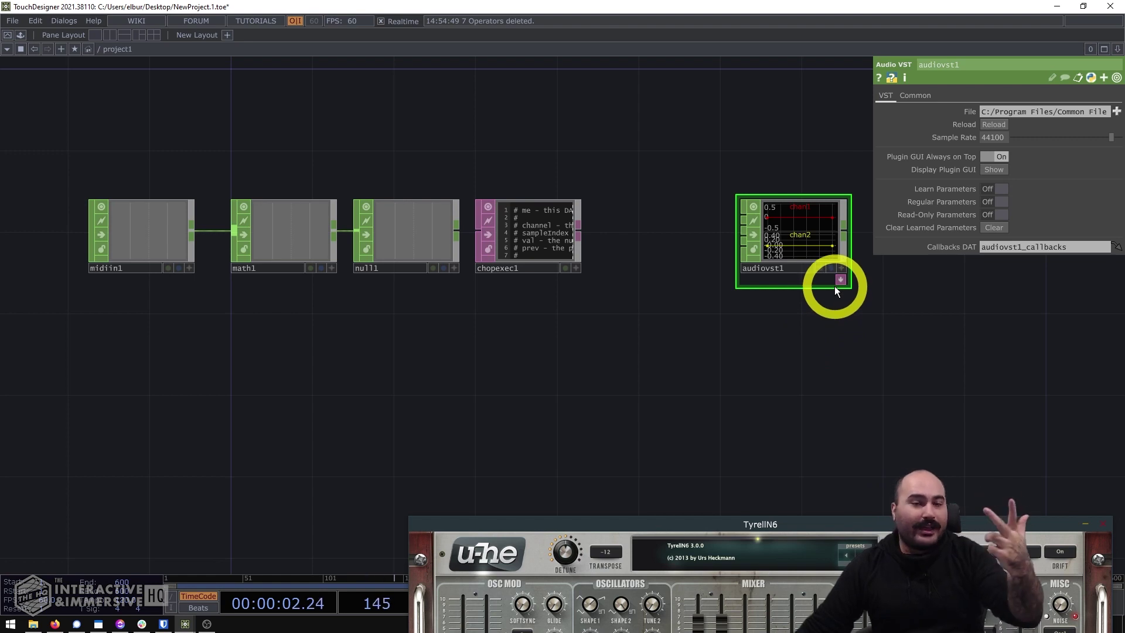
scroll(756, 375, "down", 4)
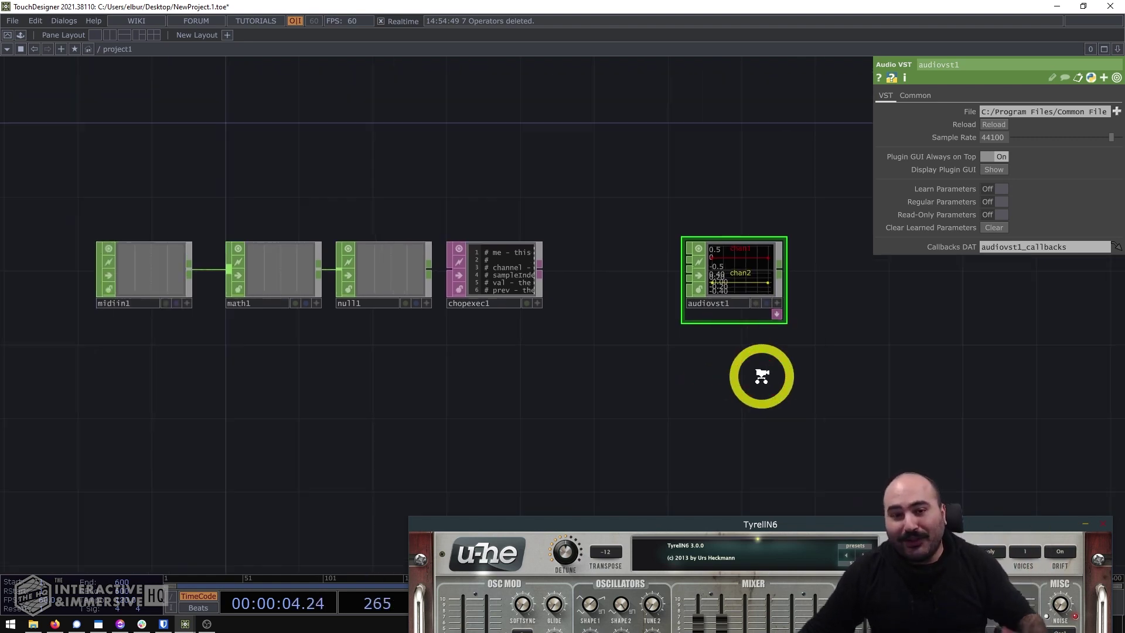
Configure chopexec1 to watch null1, with Off to On and On to Off enabled and Value Change disabled
scroll(722, 326, "up", 4)
left_click_drag(520, 244, 660, 266)
left_click(538, 284)
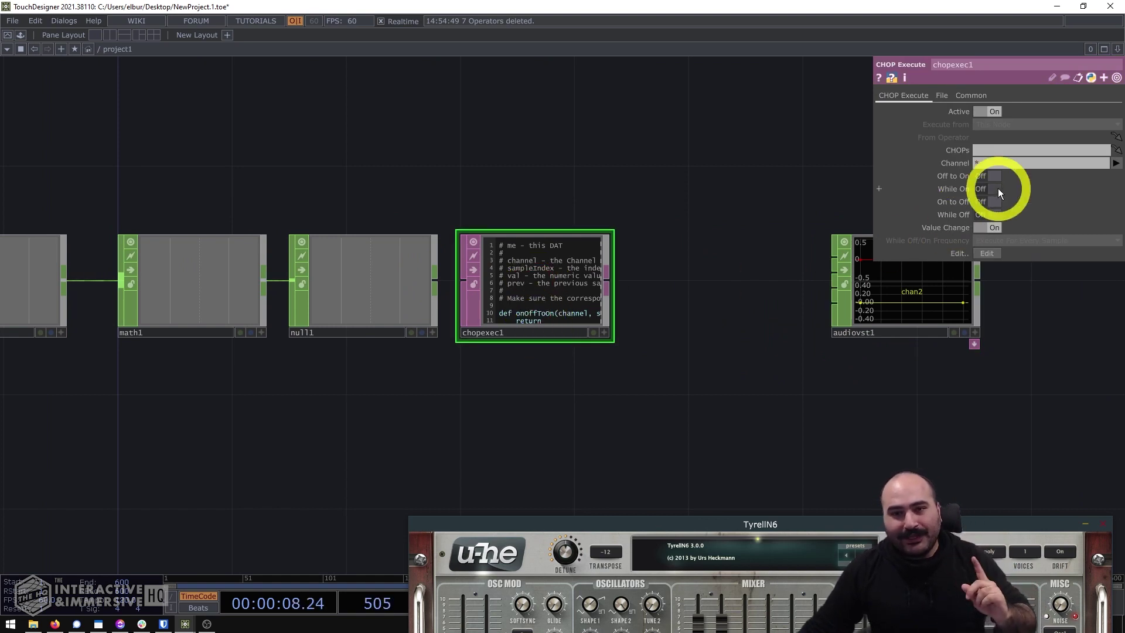
left_click(988, 176)
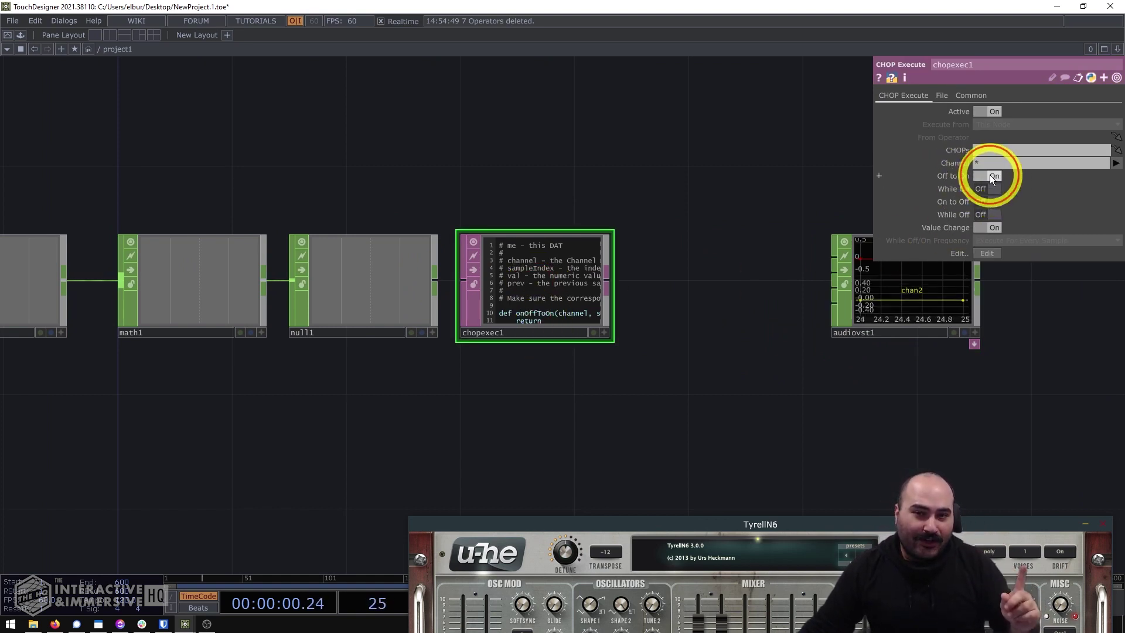
left_click(981, 203)
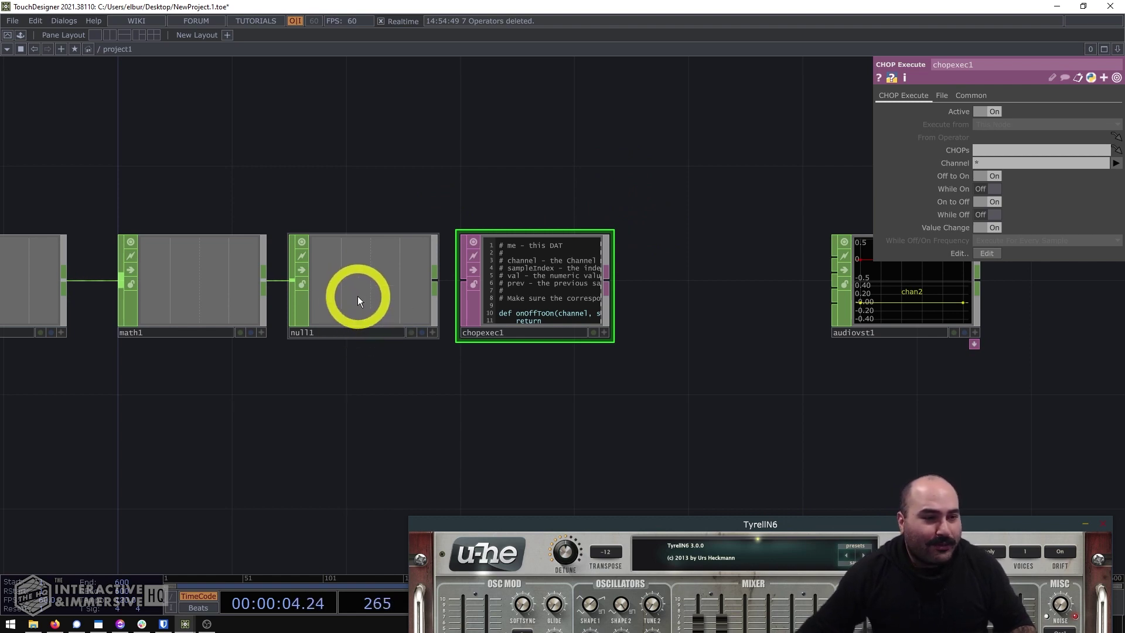
left_click_drag(354, 291, 968, 151)
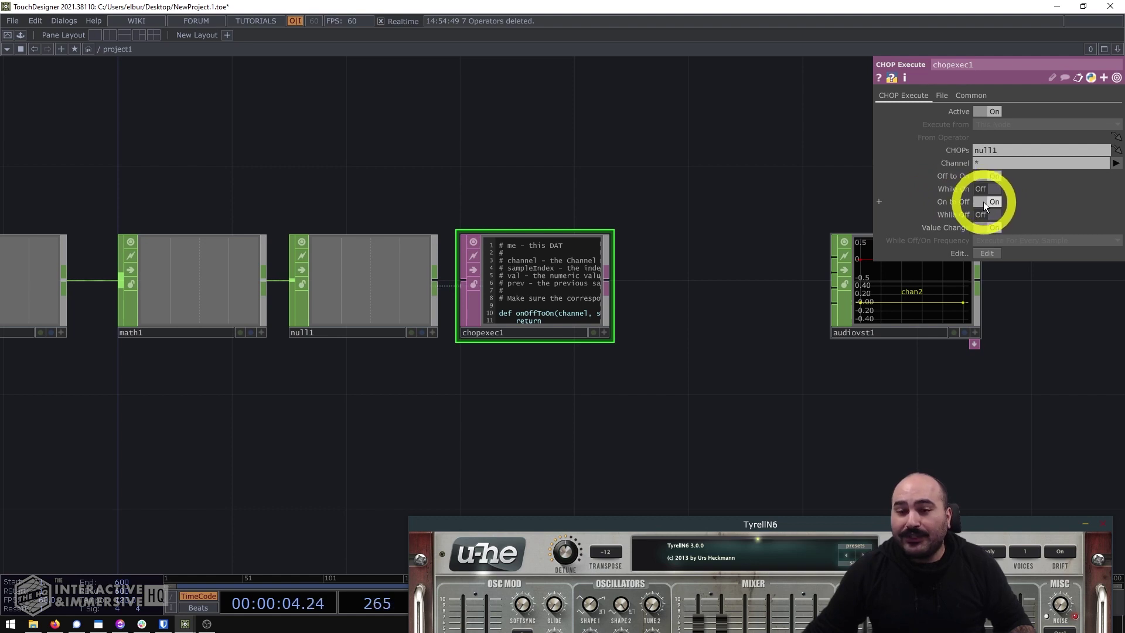
left_click(990, 229)
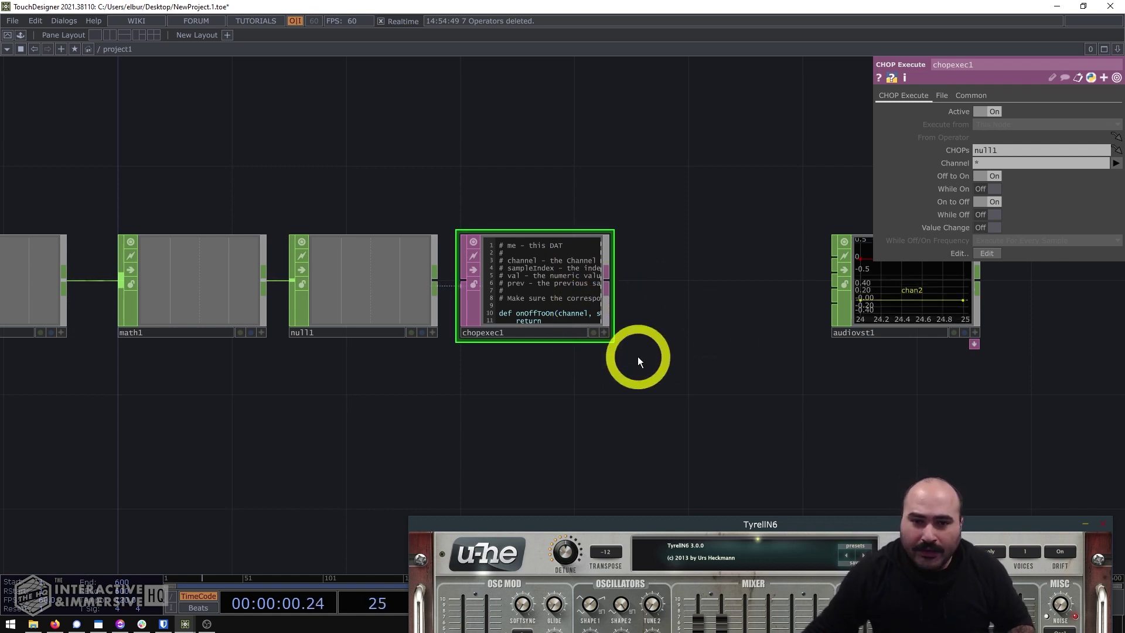
Open the chopexec1 script for editing in Sublime Text and move the editor window clear of the chopexec1 parameters
right_click(505, 269)
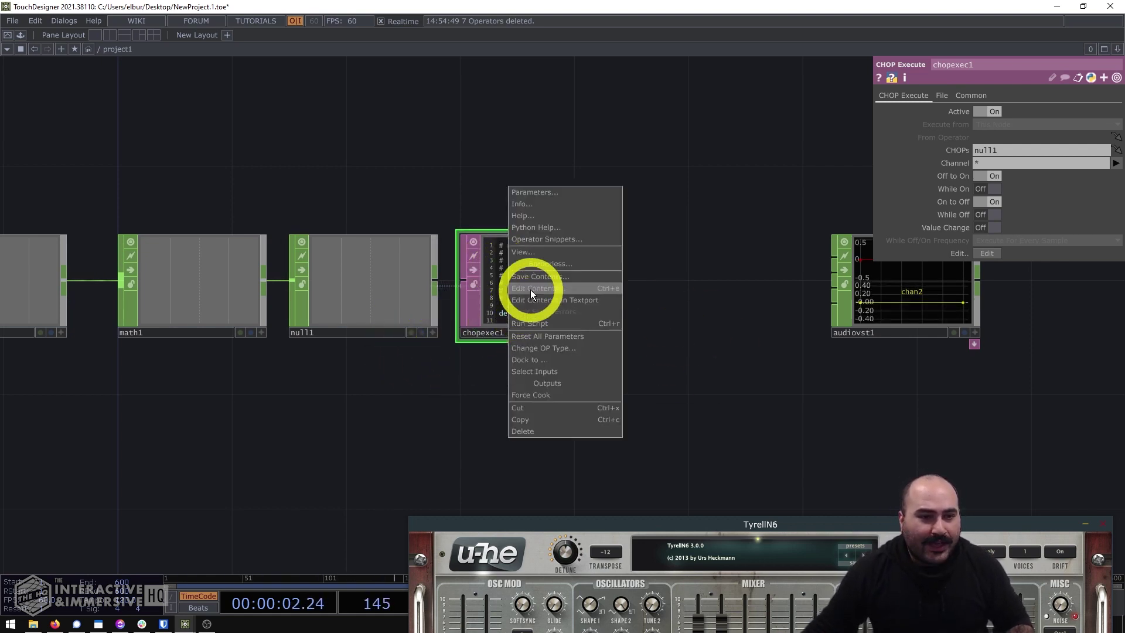
left_click(536, 288)
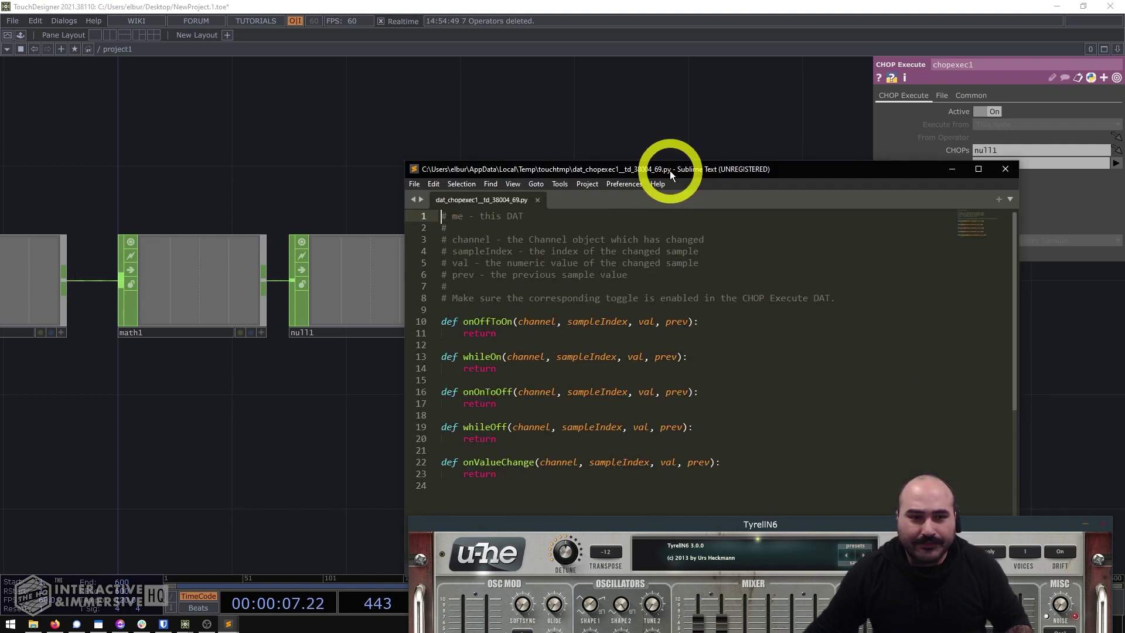
left_click_drag(673, 171, 436, 70)
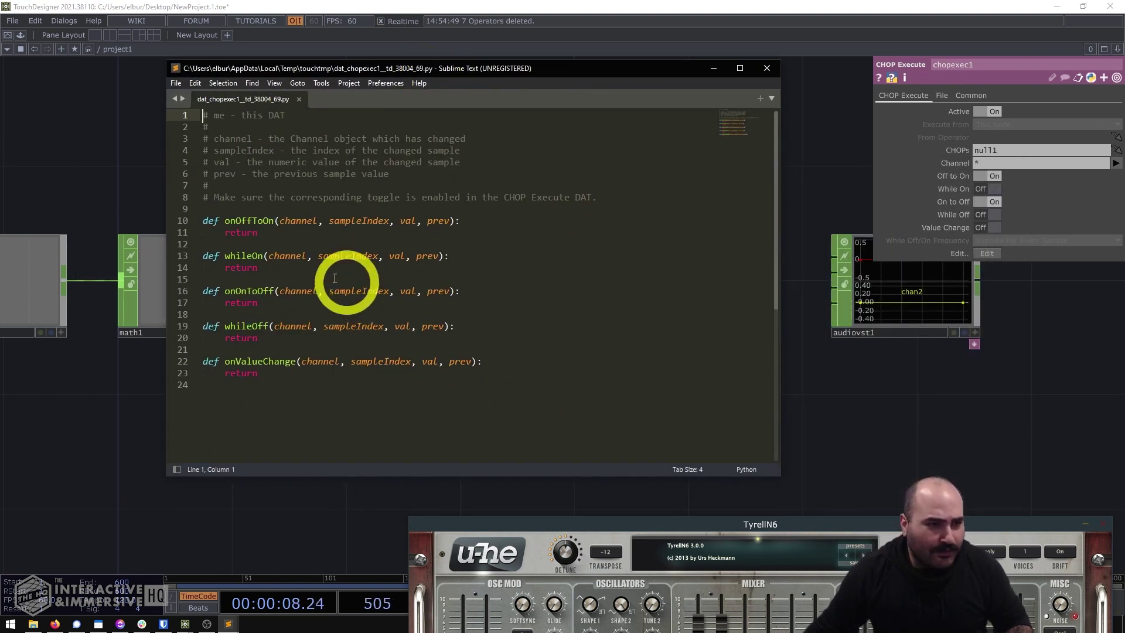
Add a line with op('audiovst1') above the return statement in the onOffToOn callback
left_click_drag(205, 221, 277, 243)
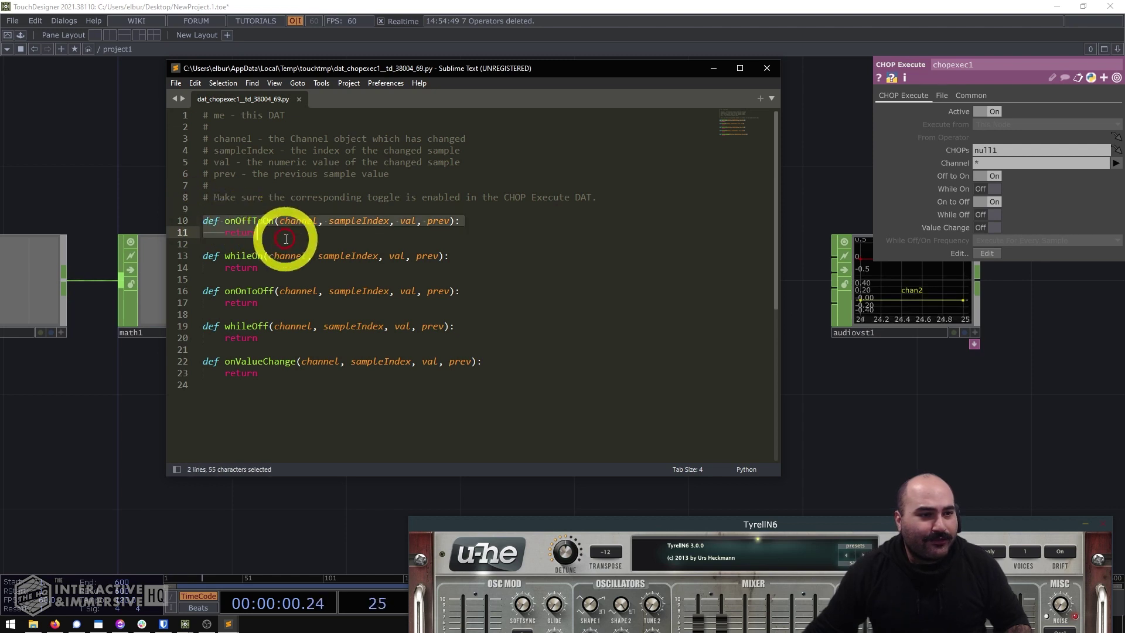
left_click(258, 302)
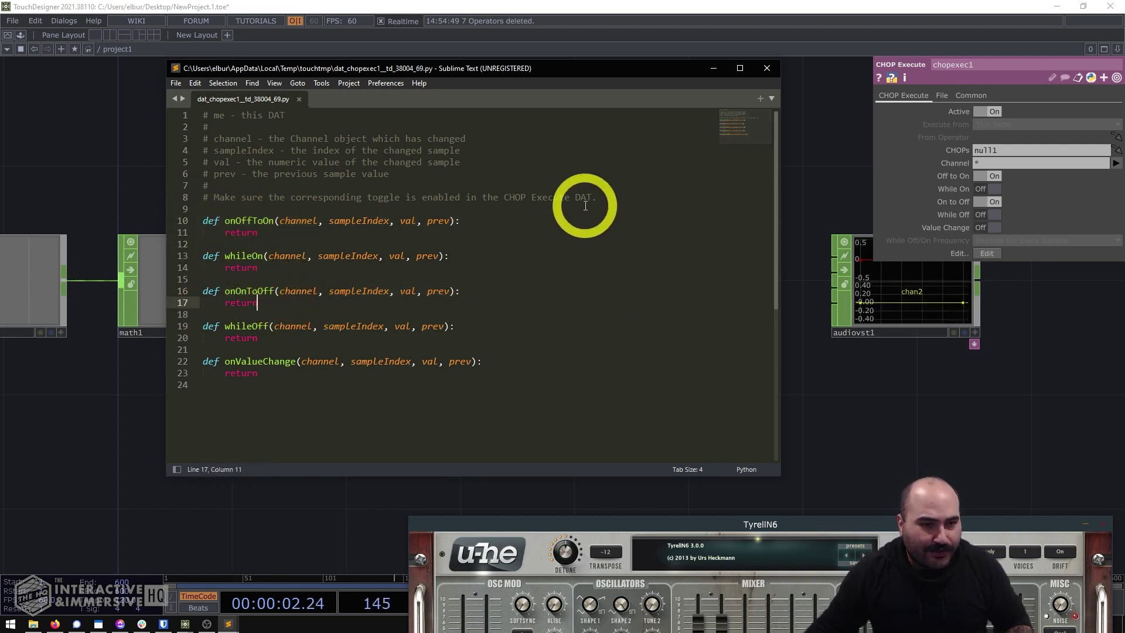
left_click(528, 222)
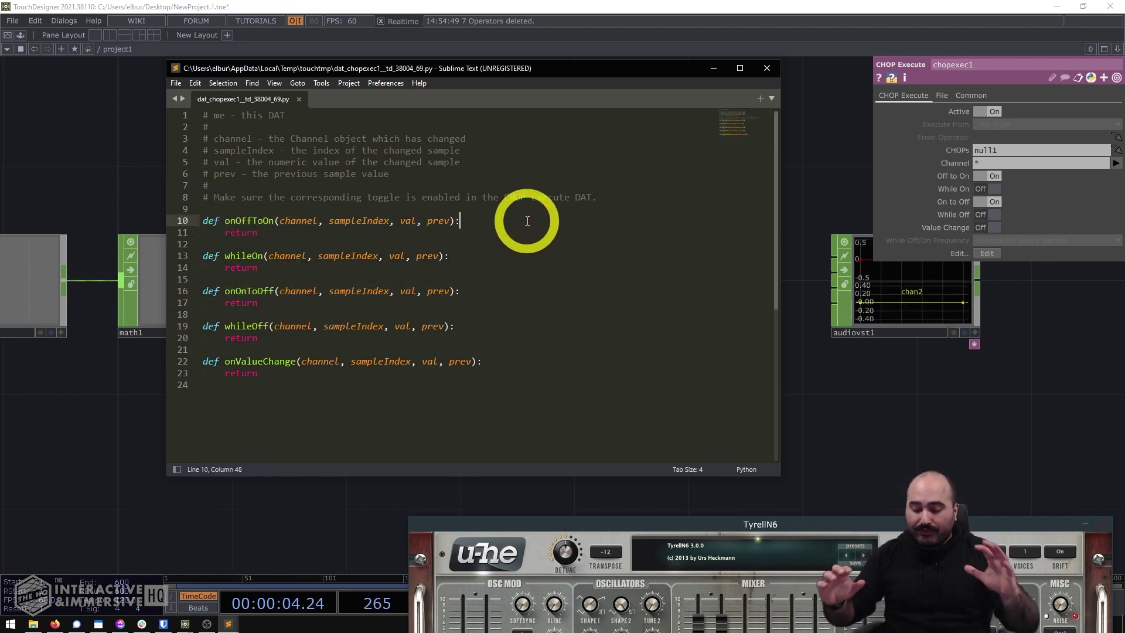
key("Return")
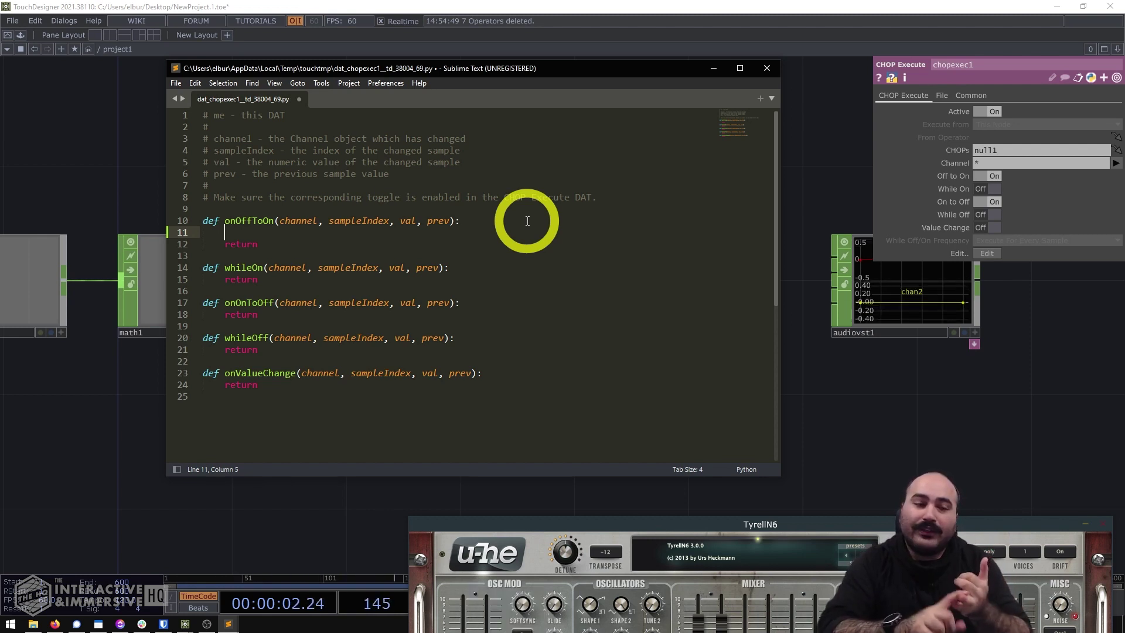
type("op('")
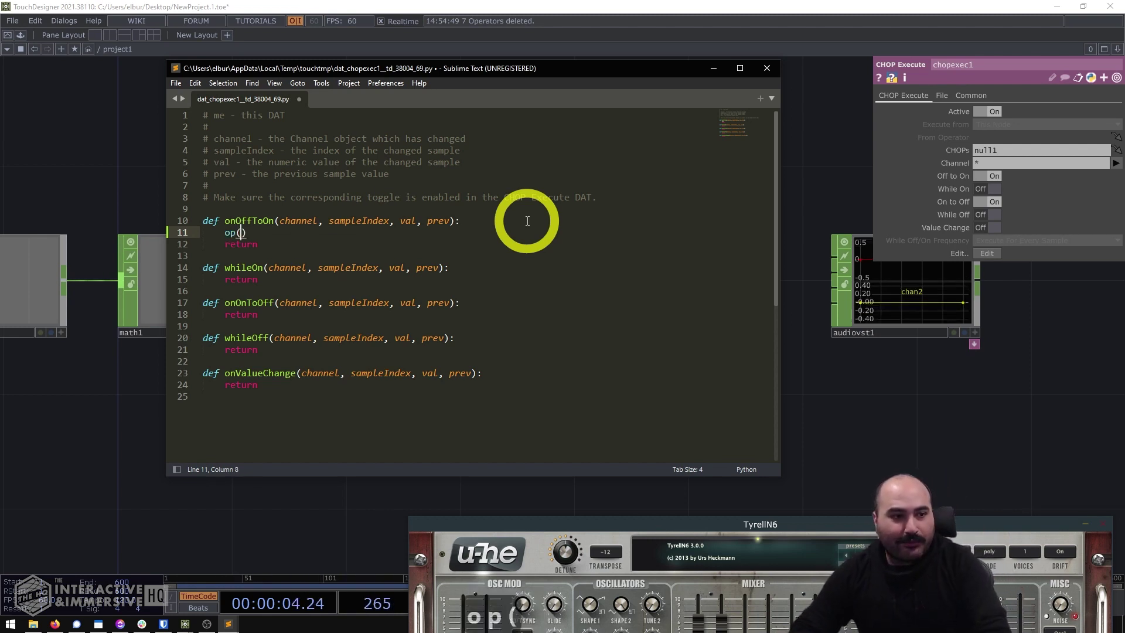
type("audiovst1")
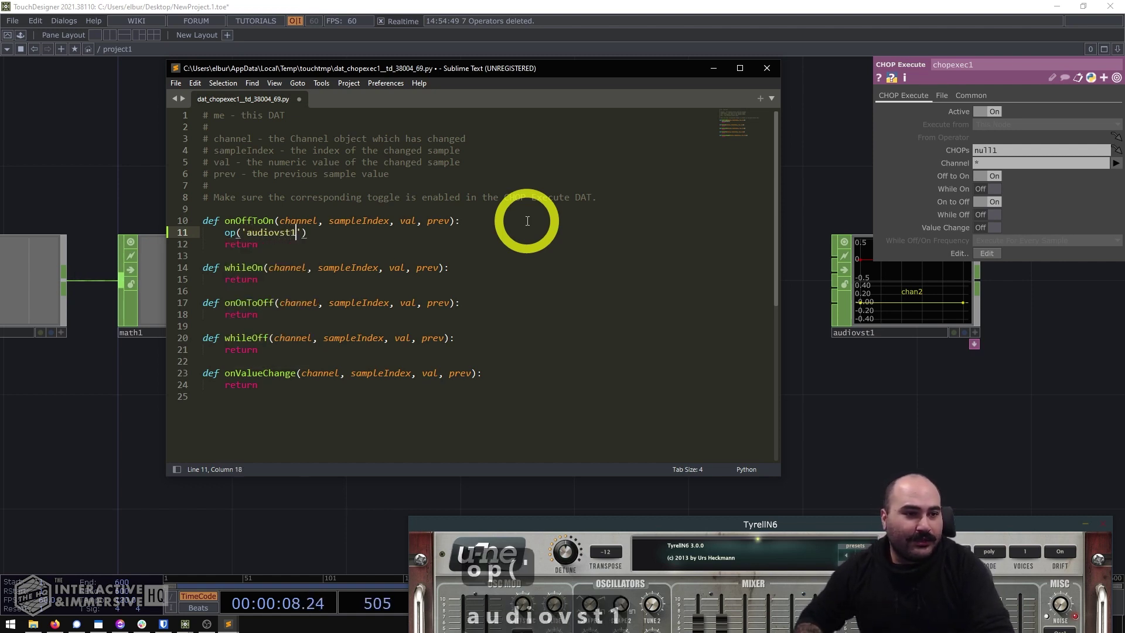
key("Right")
key("Right")
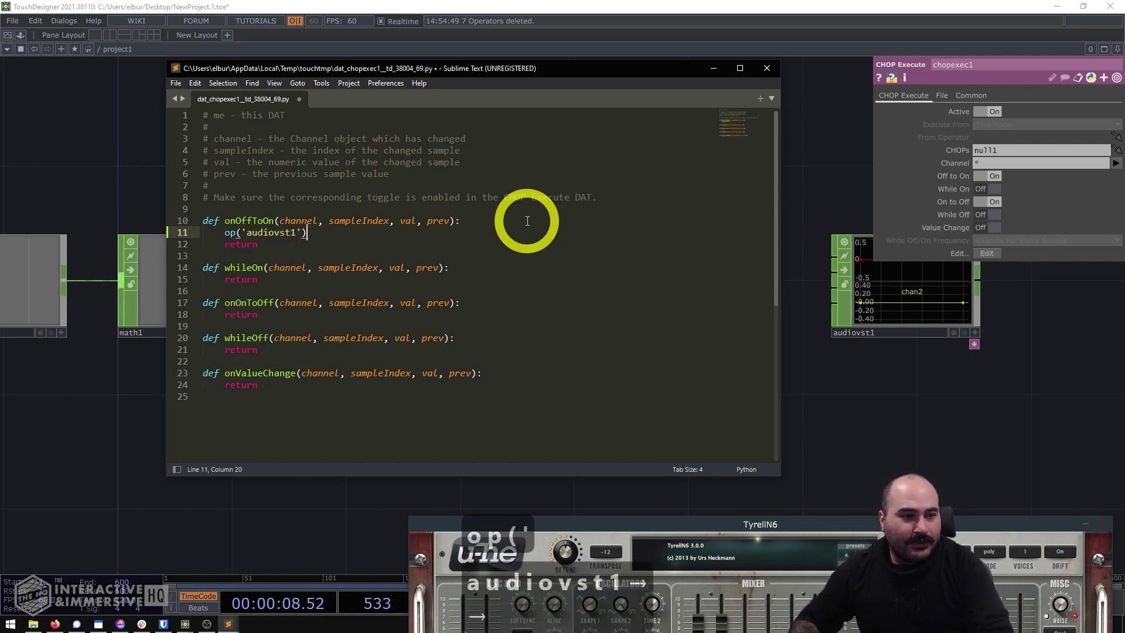
Copy the op('audiovst1') reference into a new line above the return of the onOnToOff callback
left_click(224, 233, "shift")
key("ctrl+c")
left_click(477, 301)
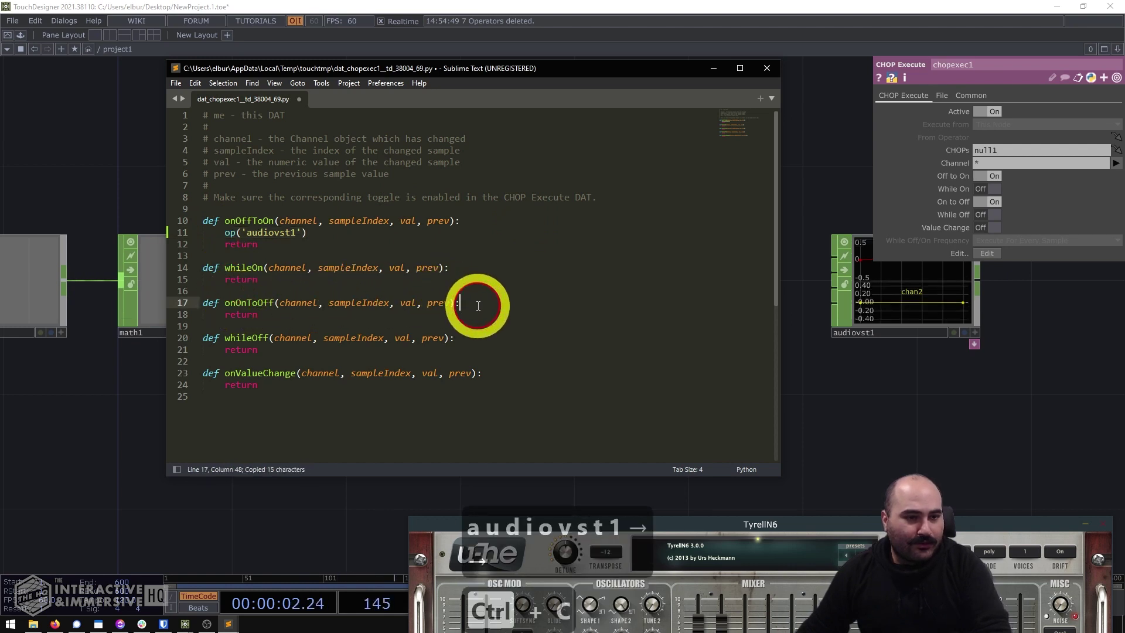
key("Return")
key("ctrl+v")
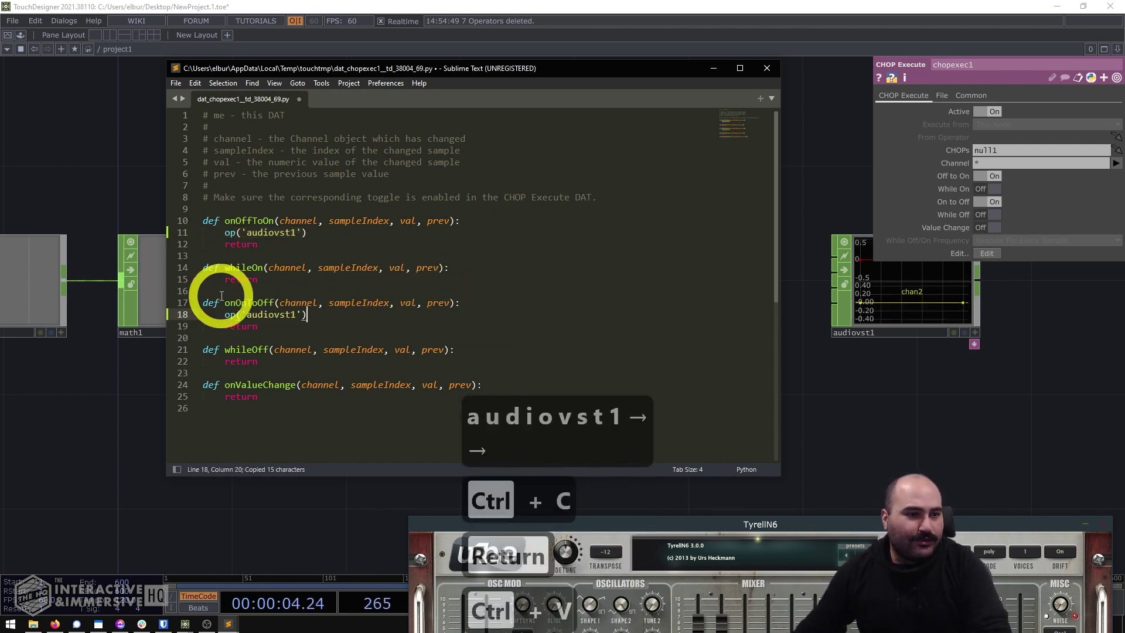
Extend op('audiovst1') in onOffToOn with a sendNoteOn call containing comma-separated slots for three arguments
left_click(321, 229)
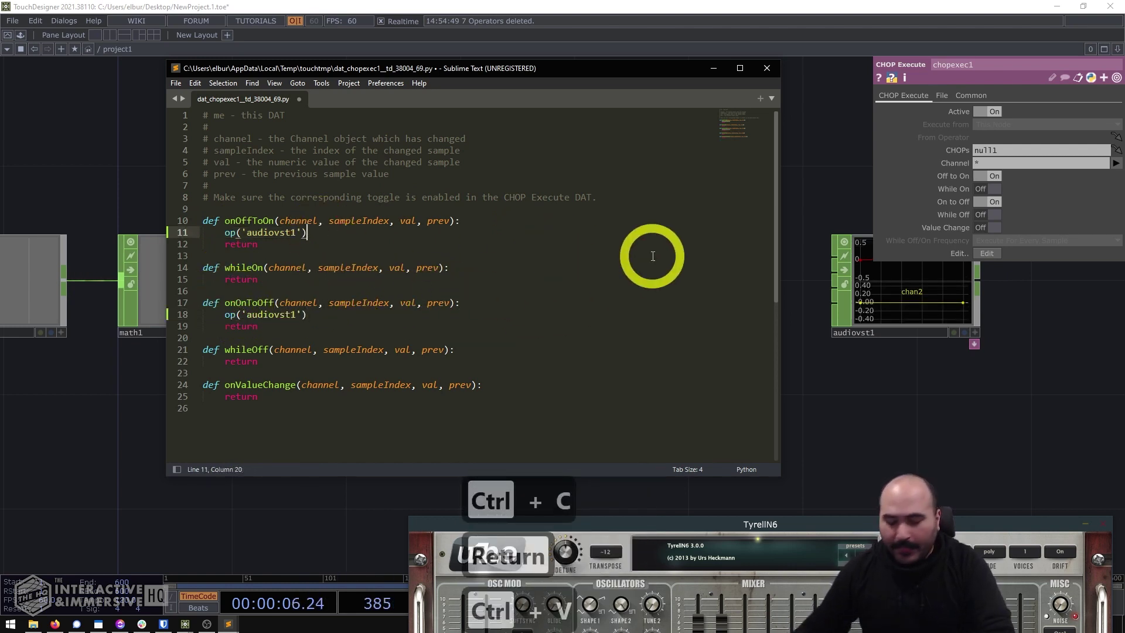
type(".")
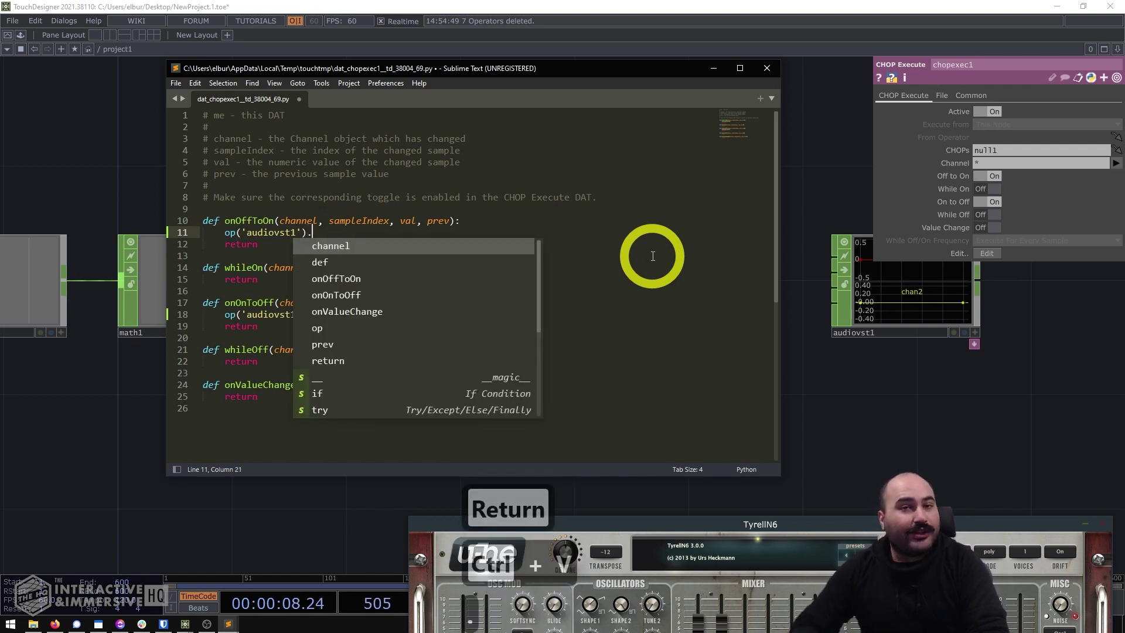
type("sendN")
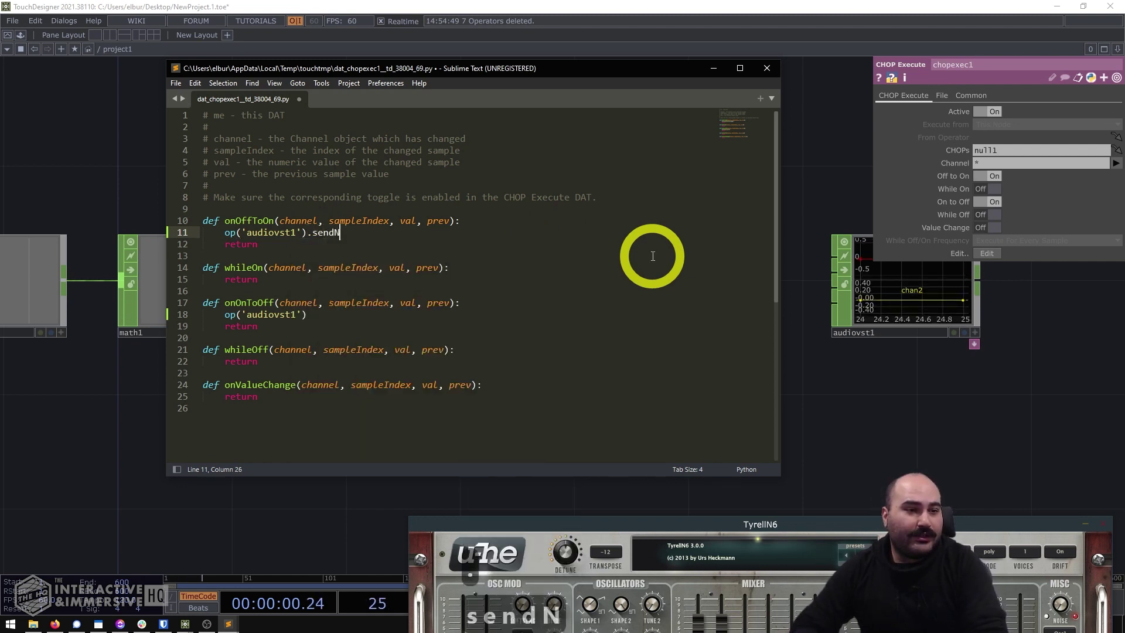
type("oteOn")
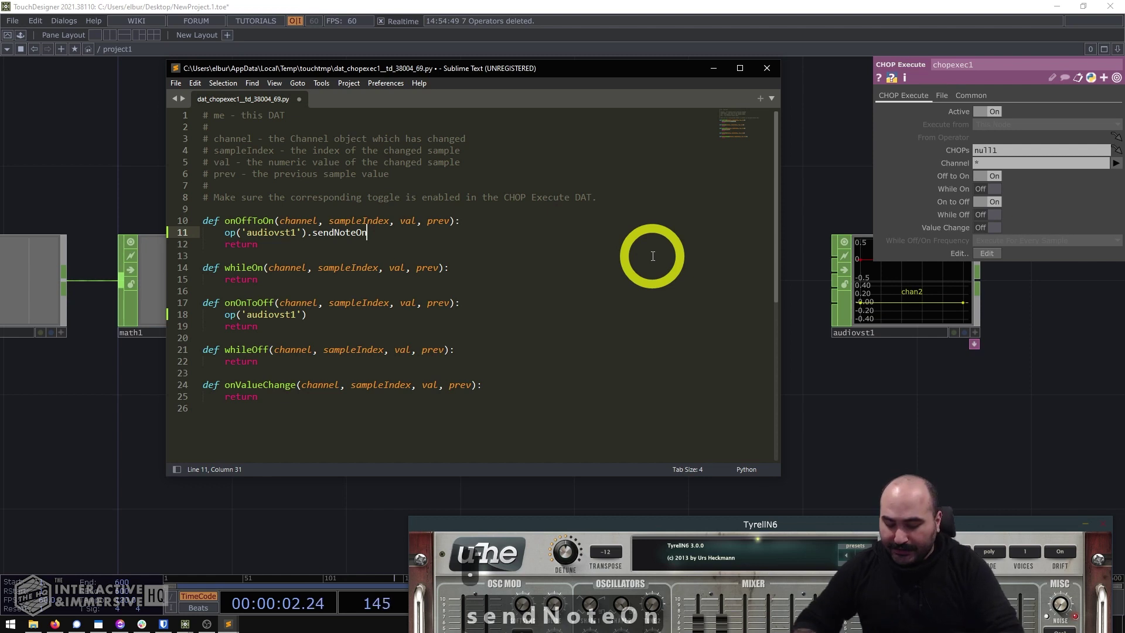
type("(")
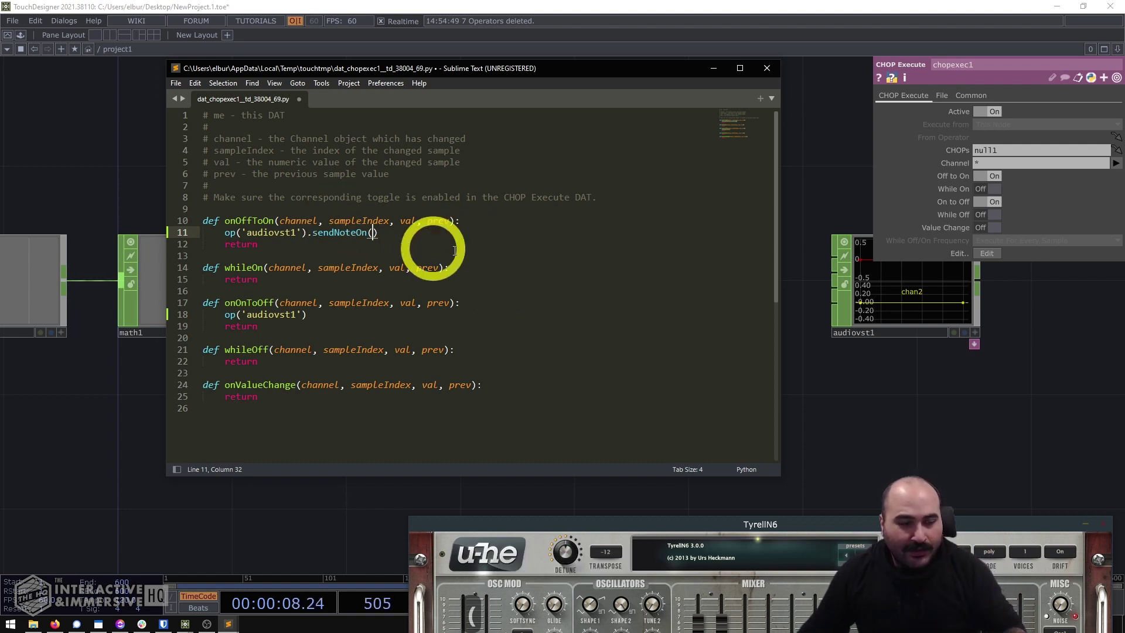
type(", ,")
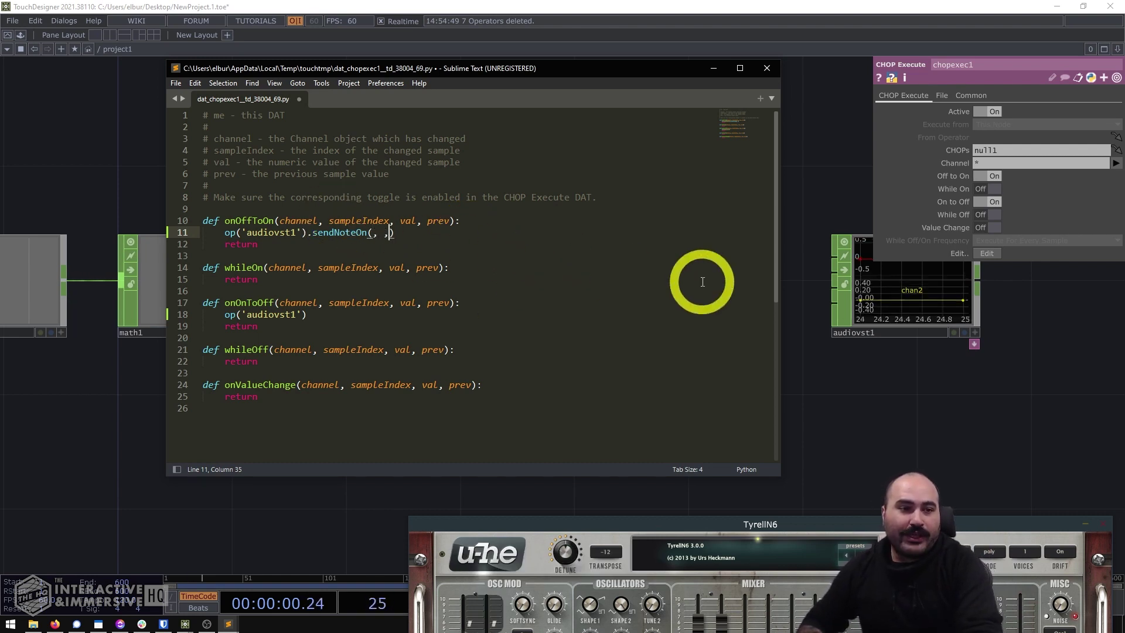
Space out the three empty sendNoteOn arguments and enter 1 as the first one
key("Left")
key("Left")
key("Left")
key("Right")
key("Right")
key("Right")
key("Left")
key("Left")
key("Left")
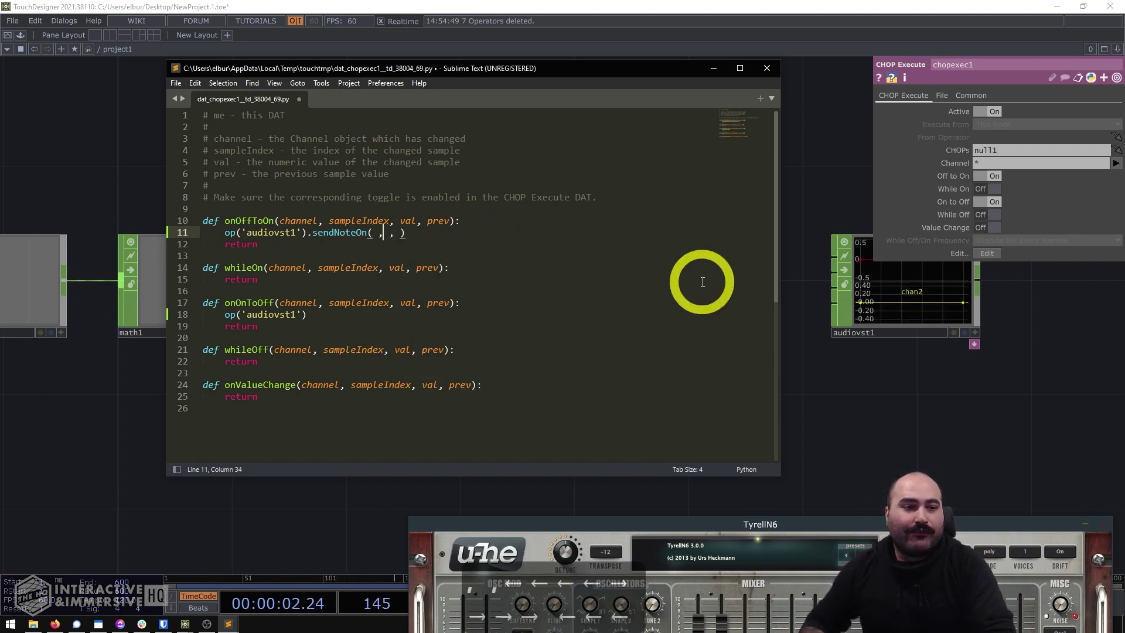
key("Left")
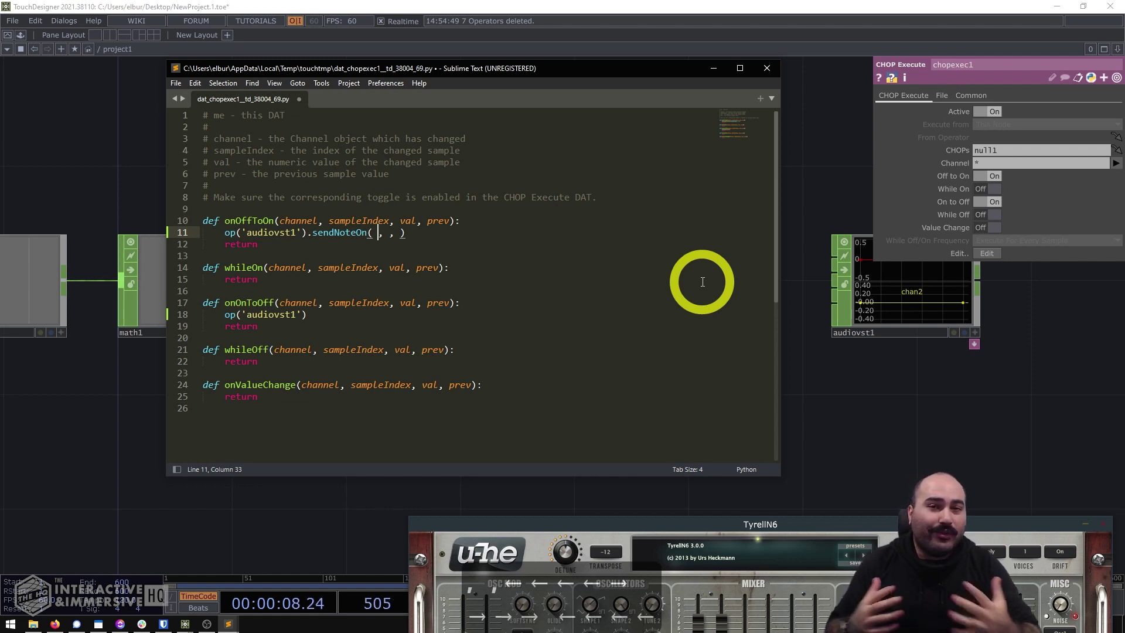
type("1")
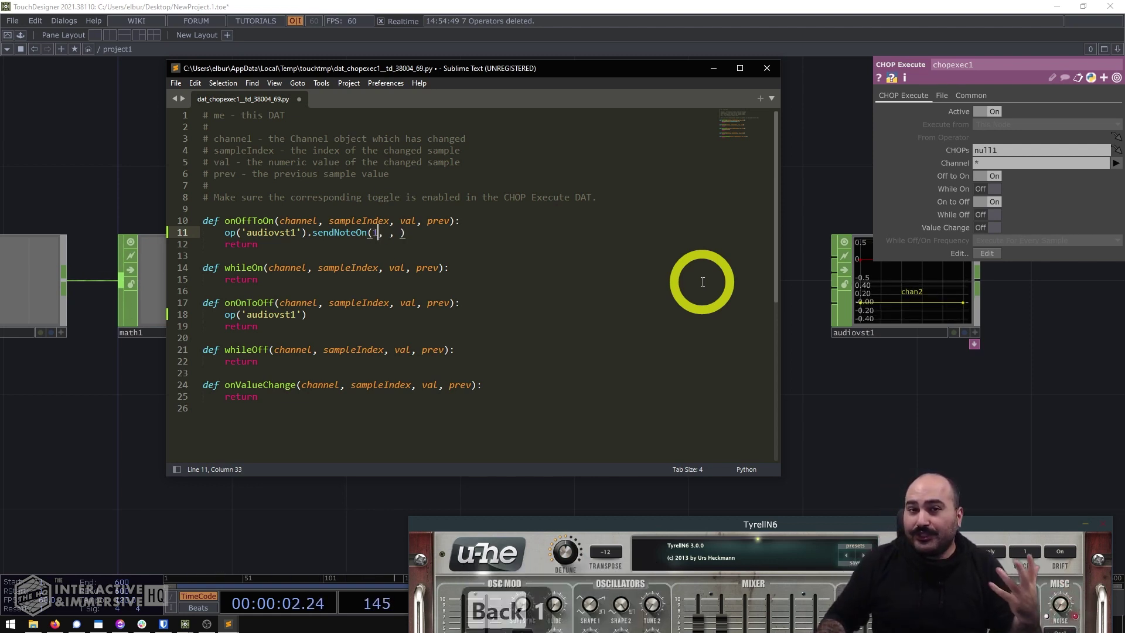
Enter channel.name as the second argument of the sendNoteOn call in onOffToOn
key("Right")
key("Right")
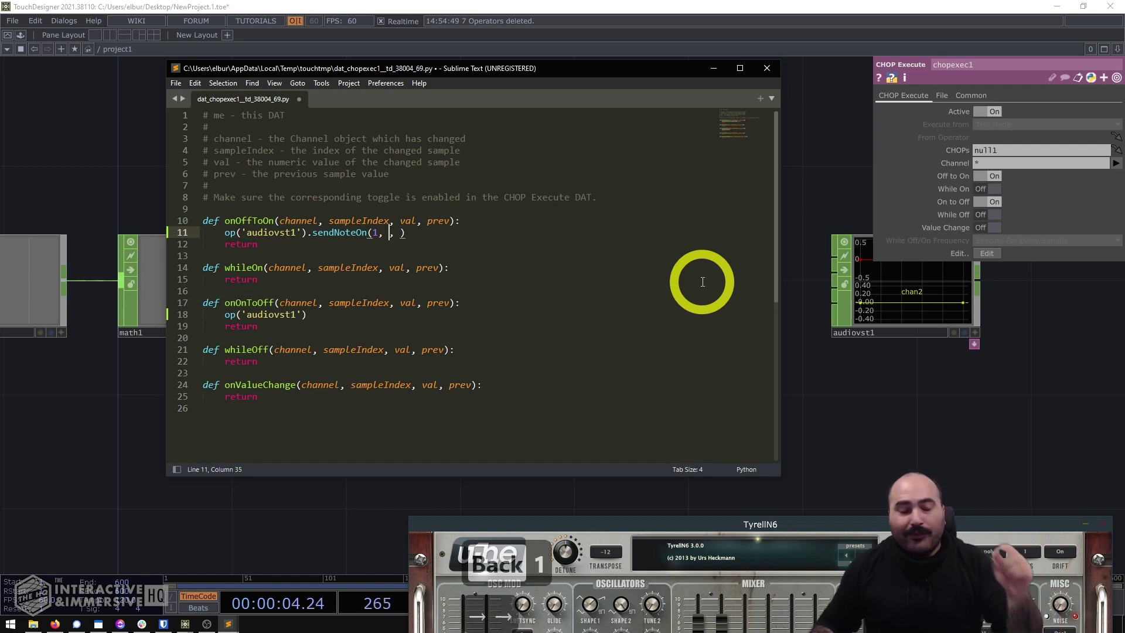
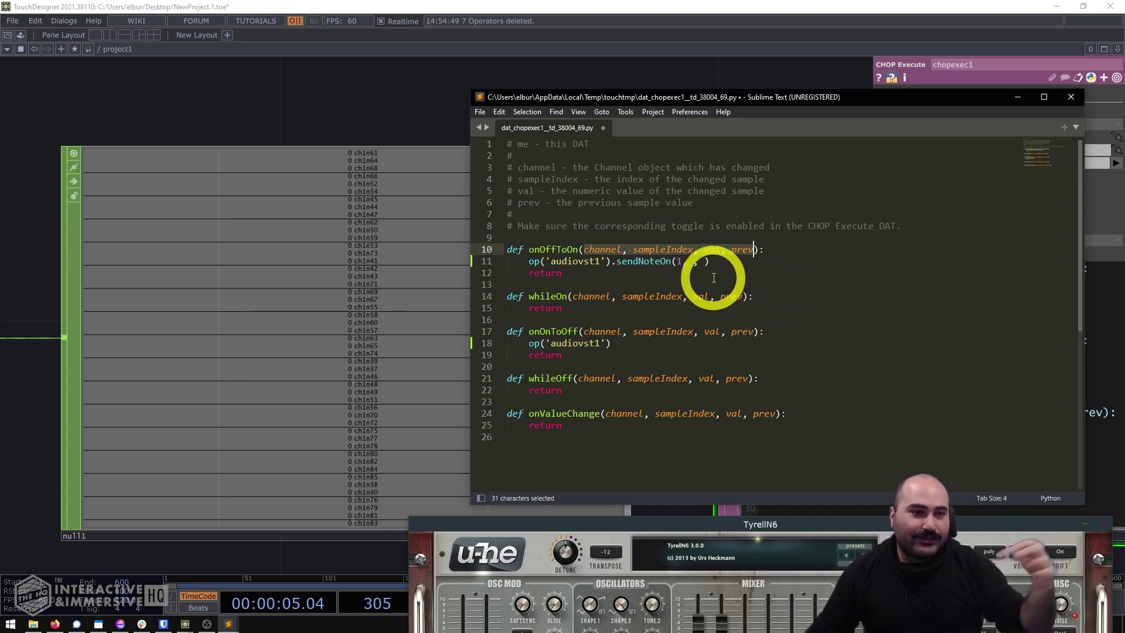
left_click(689, 262)
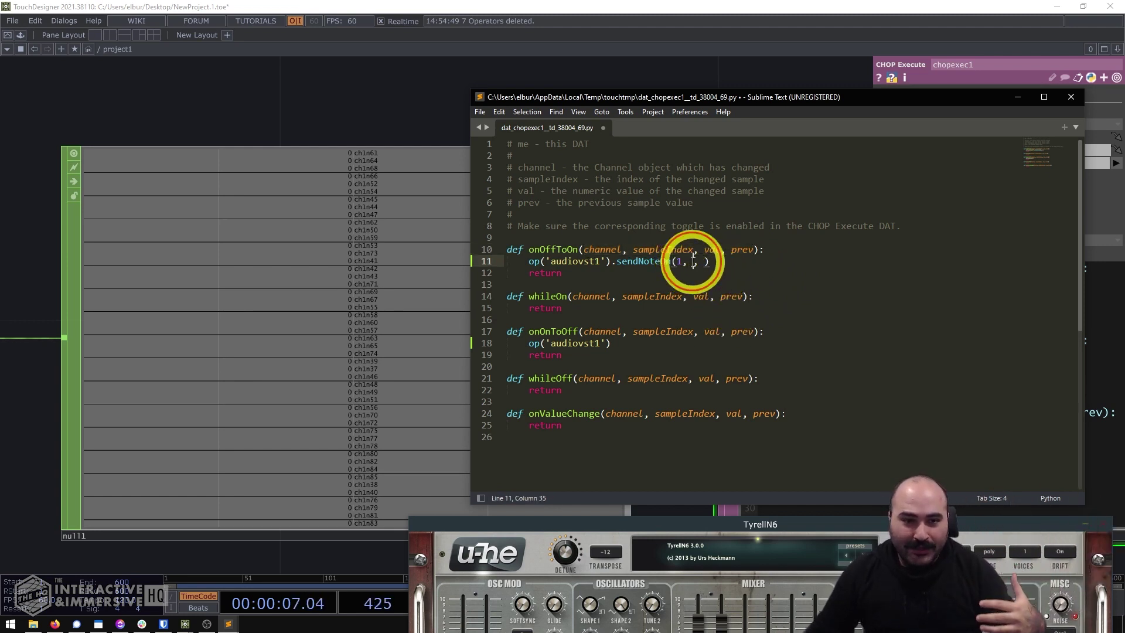
double_click(602, 250)
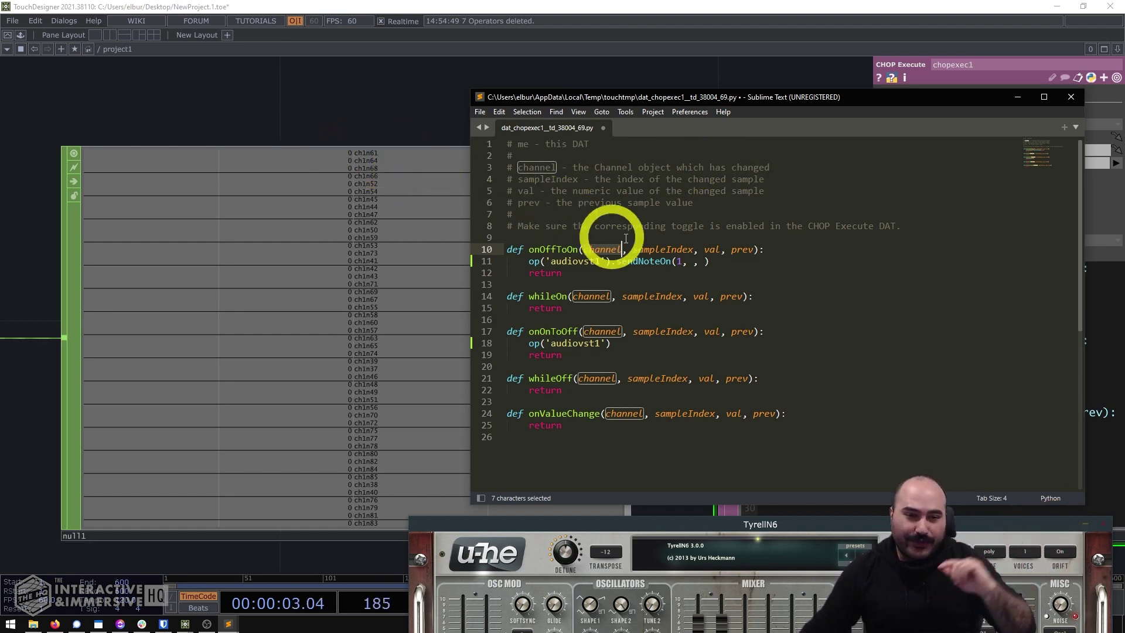
left_click(694, 261)
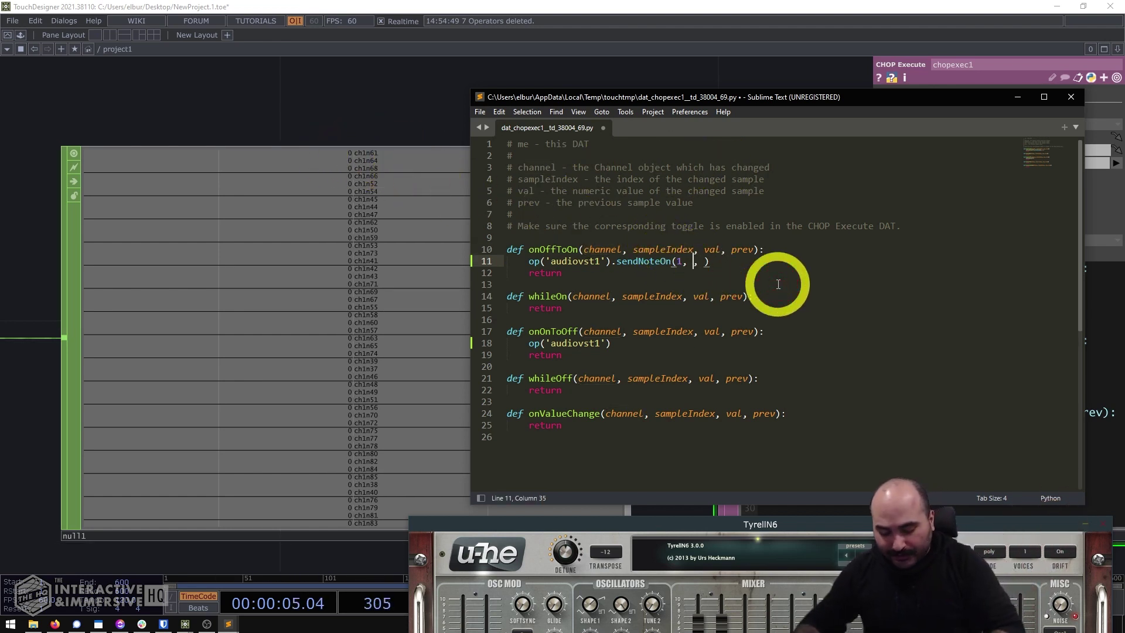
type("channel")
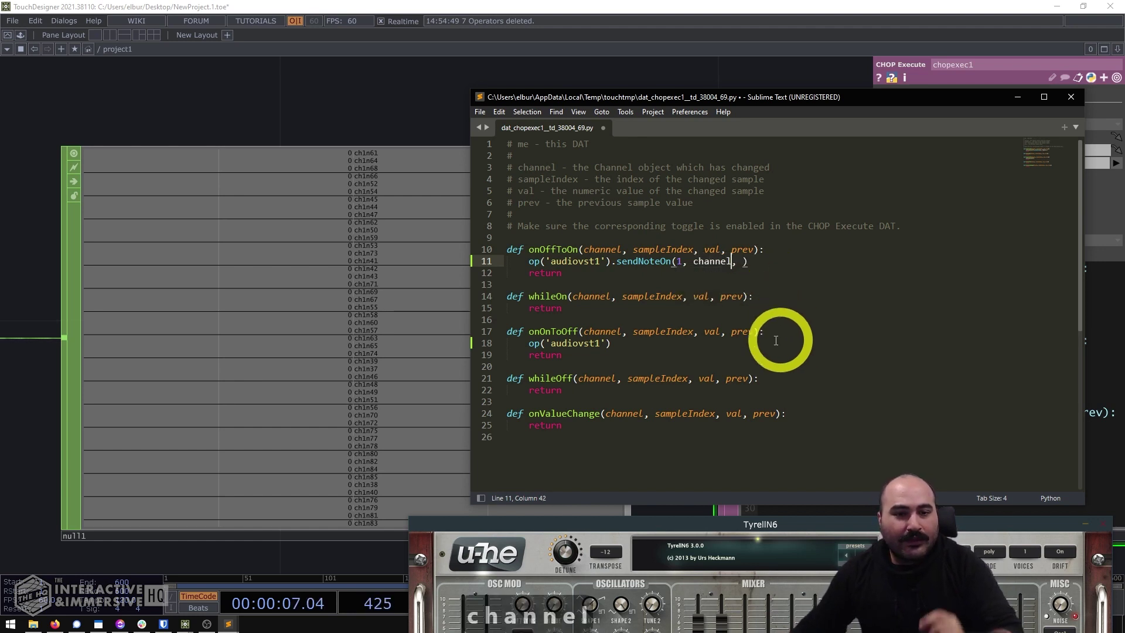
type(".name")
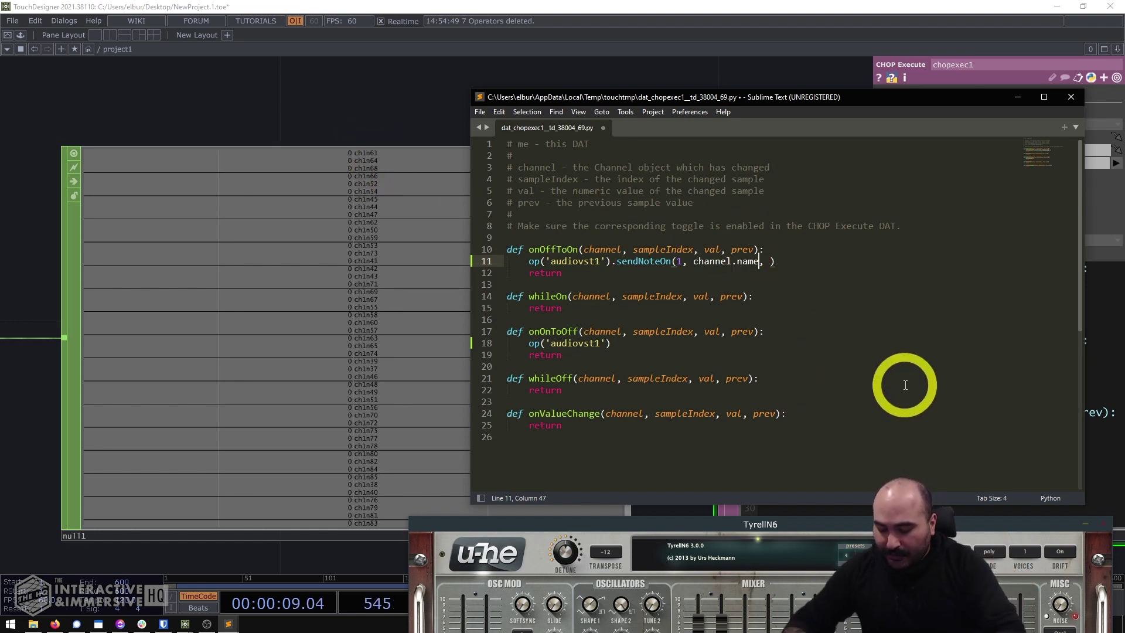
Slice channel.name with [-2:] so that only the last two characters of the channel name are passed
type("[]")
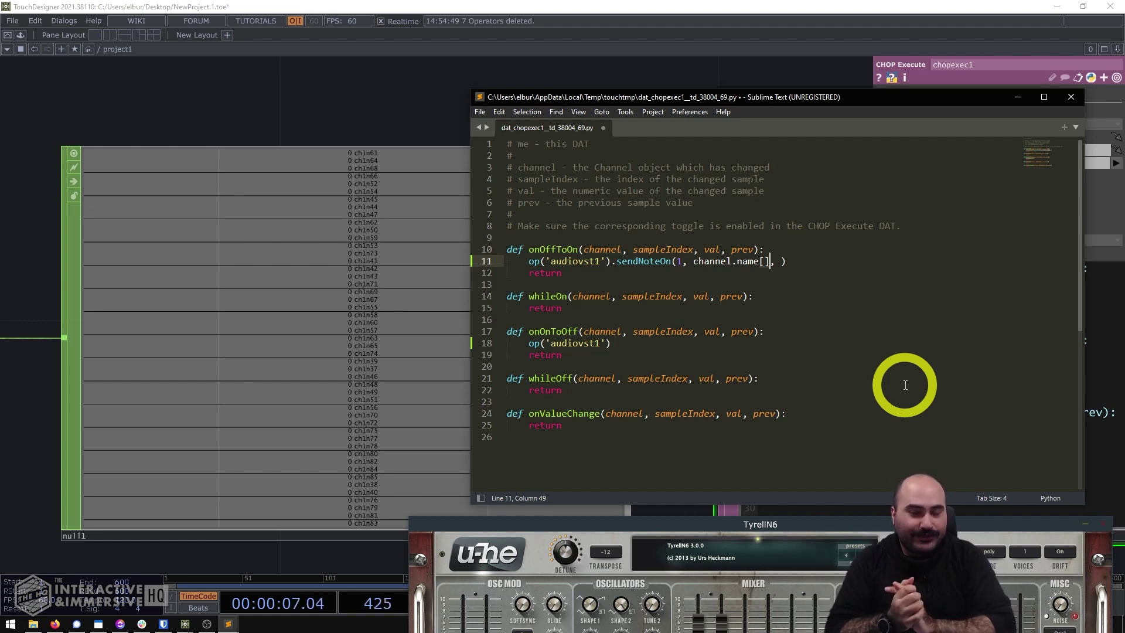
key("Left")
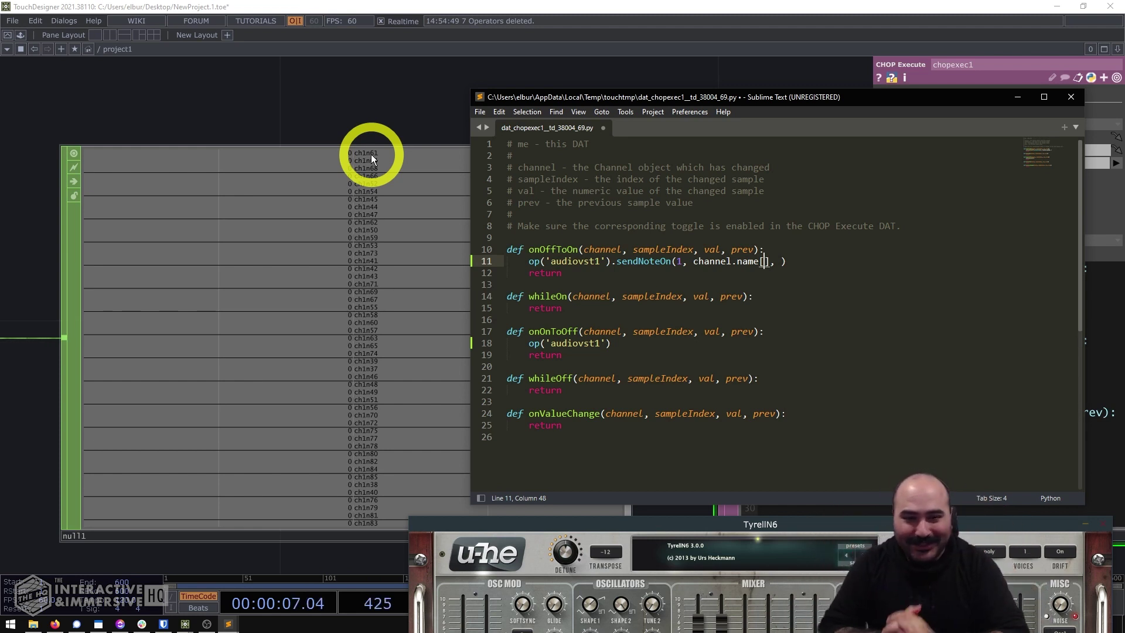
type("-2")
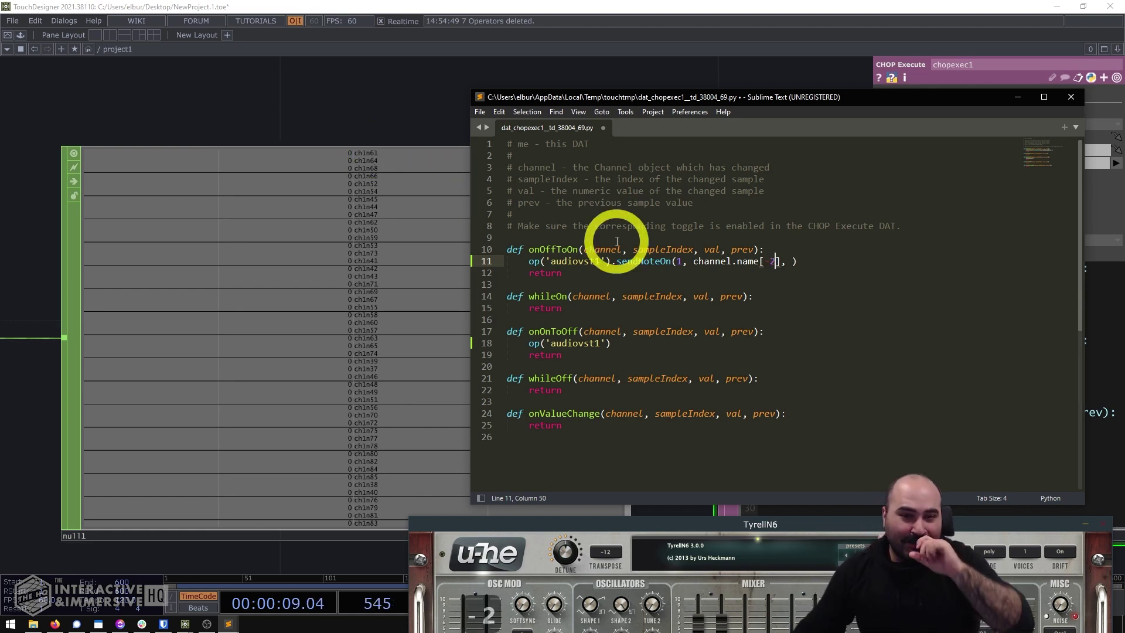
left_click_drag(765, 261, 775, 260)
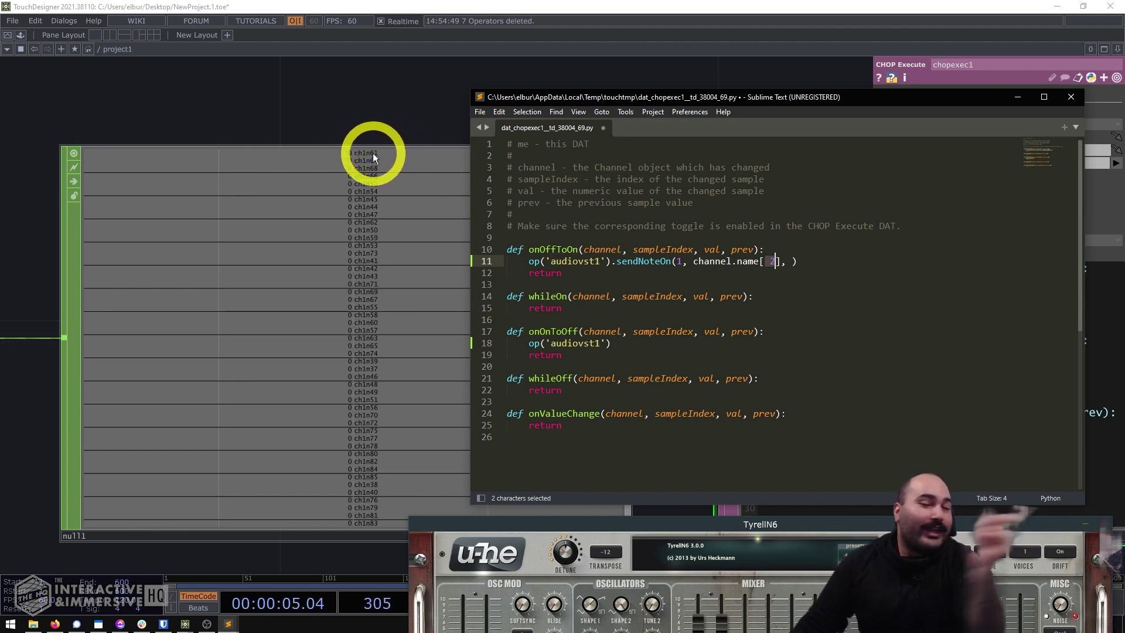
left_click(778, 262)
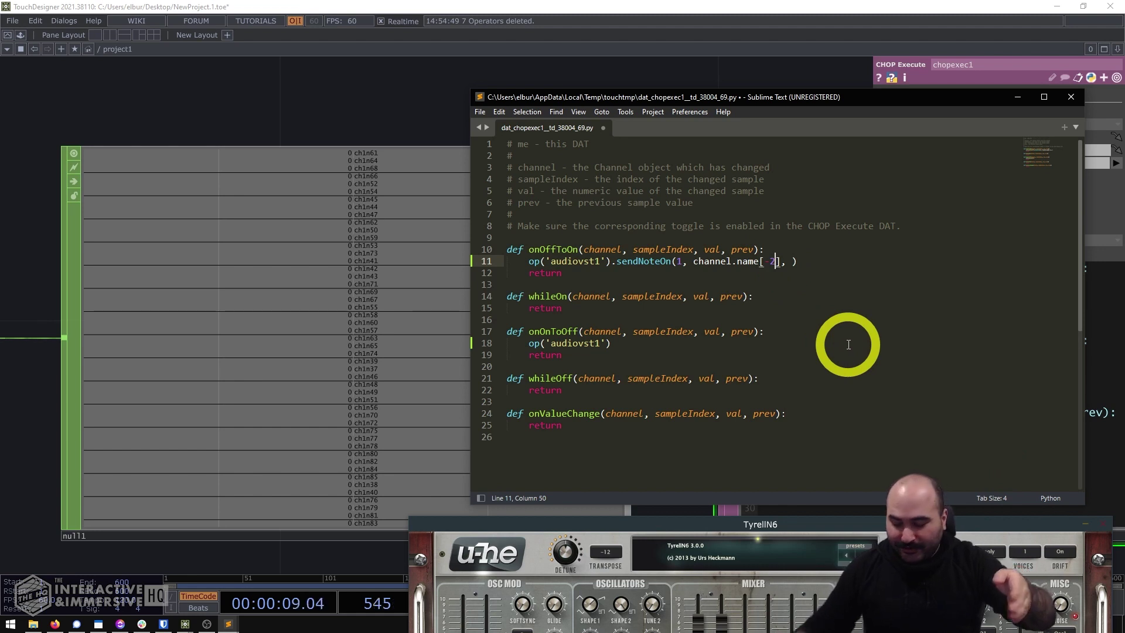
type(":")
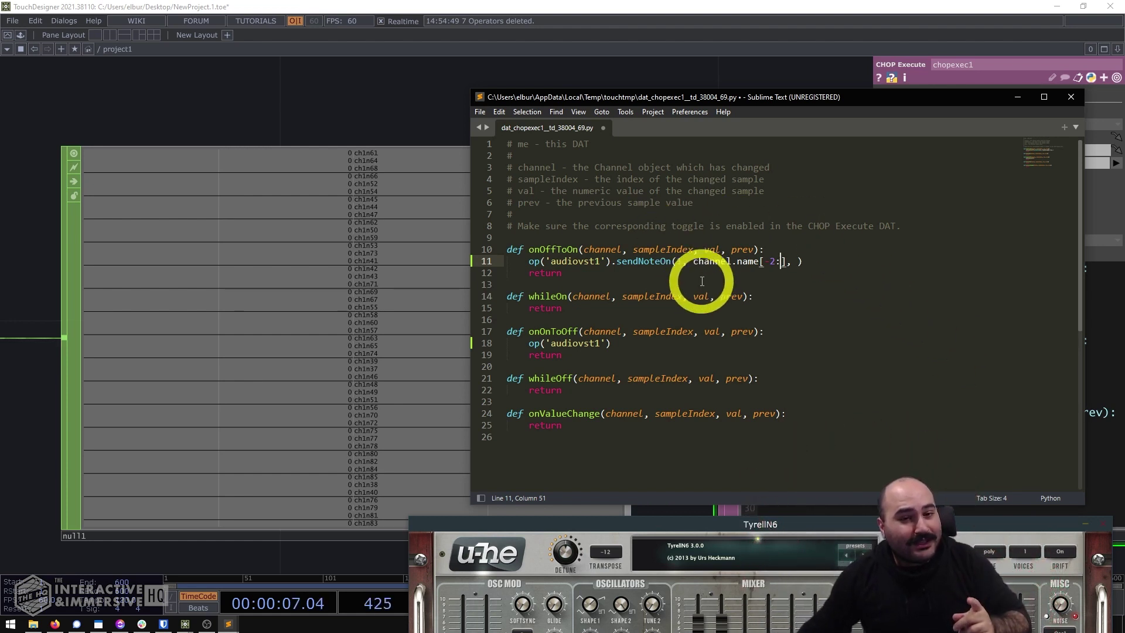
left_click_drag(763, 262, 775, 263)
left_click(778, 261)
type(":")
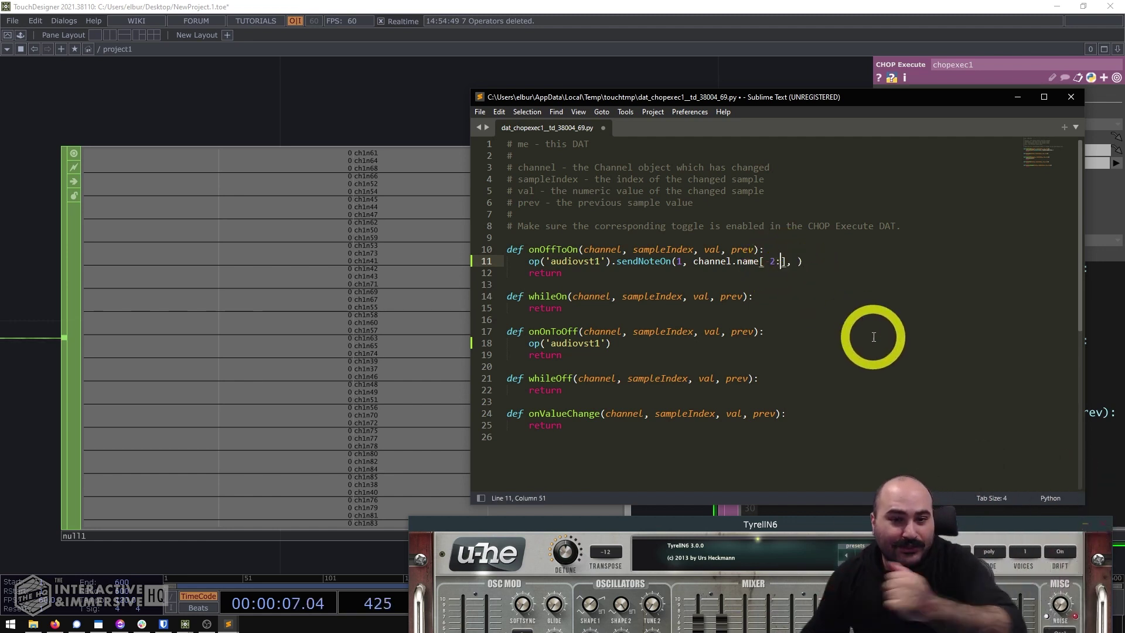
left_click(692, 261)
double_click(712, 261)
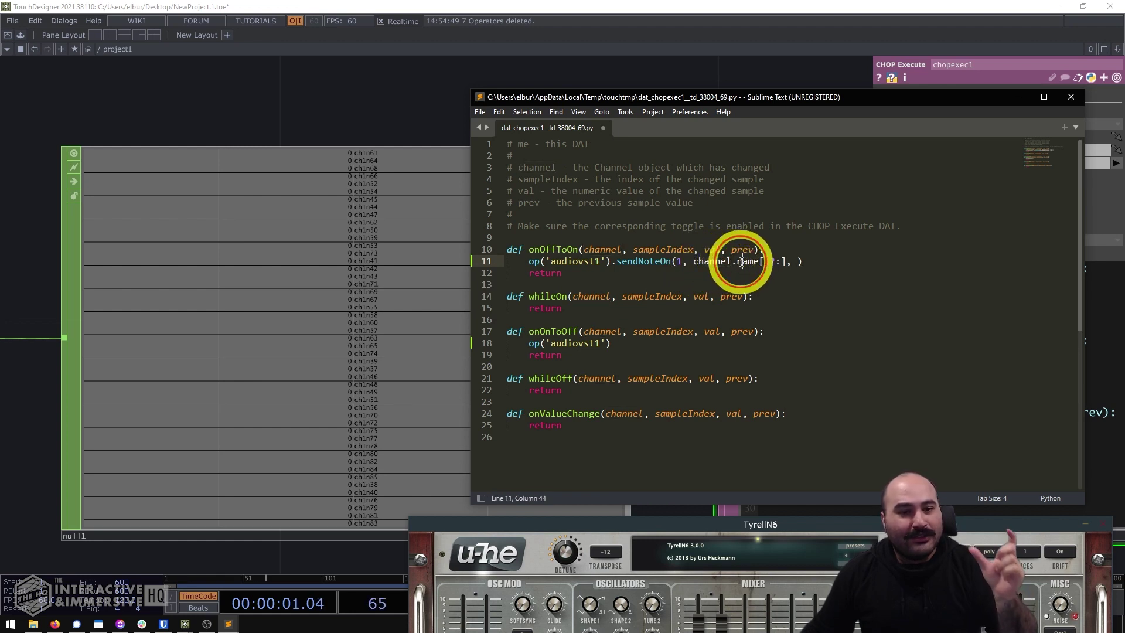
left_click(744, 261)
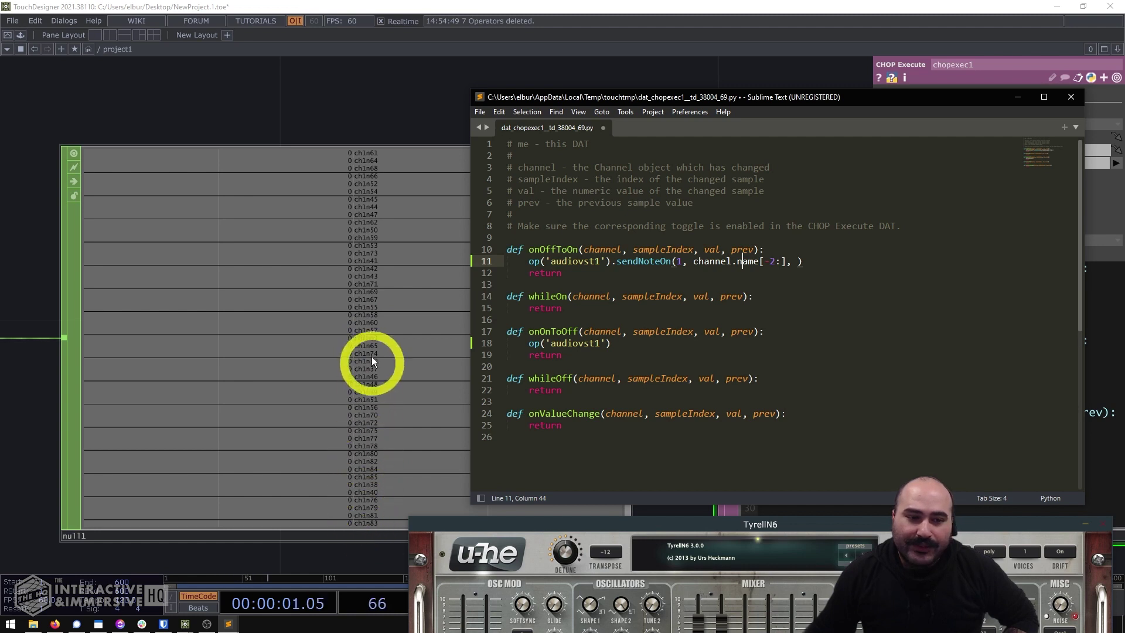
Enter int(val) as the third argument of the sendNoteOn call in onOffToOn
left_click(797, 260)
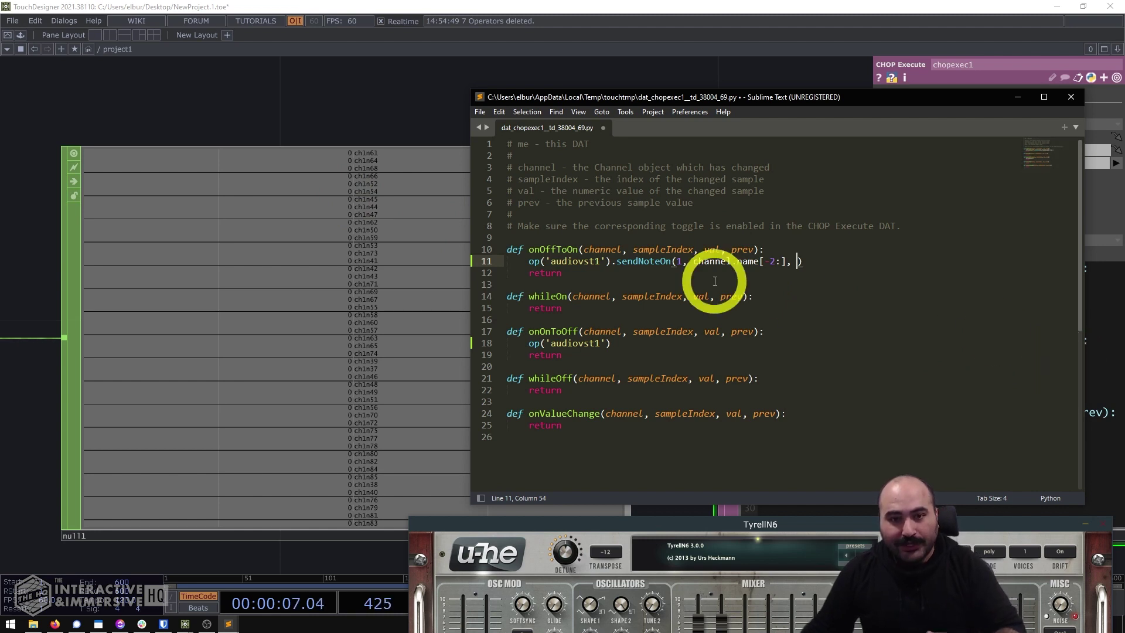
double_click(713, 249)
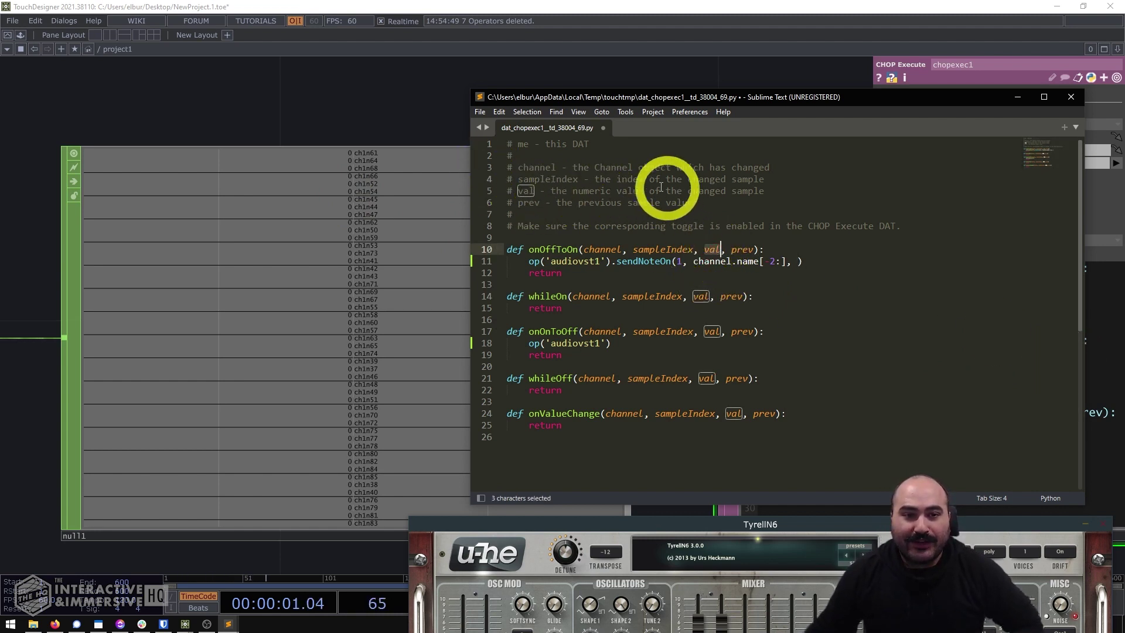
left_click(798, 262)
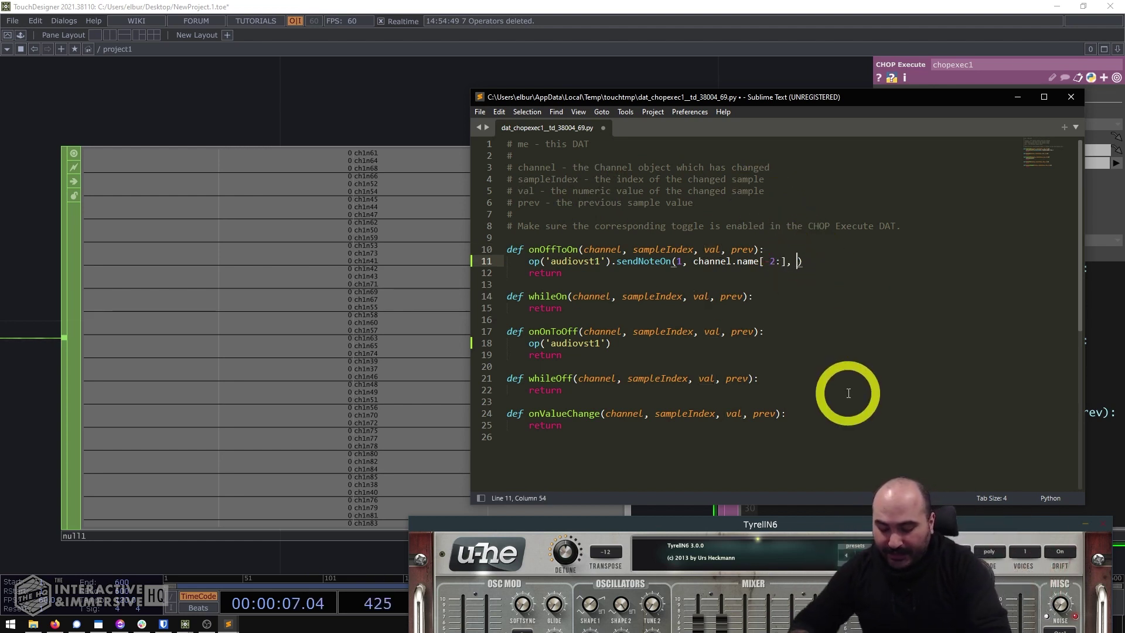
type("int")
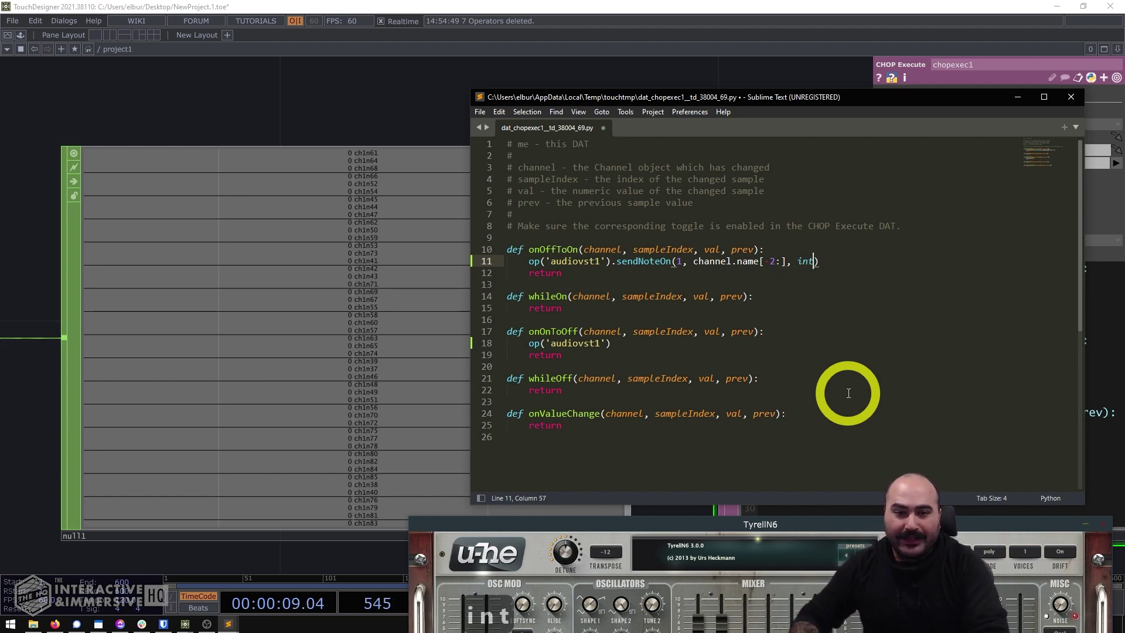
type(" (")
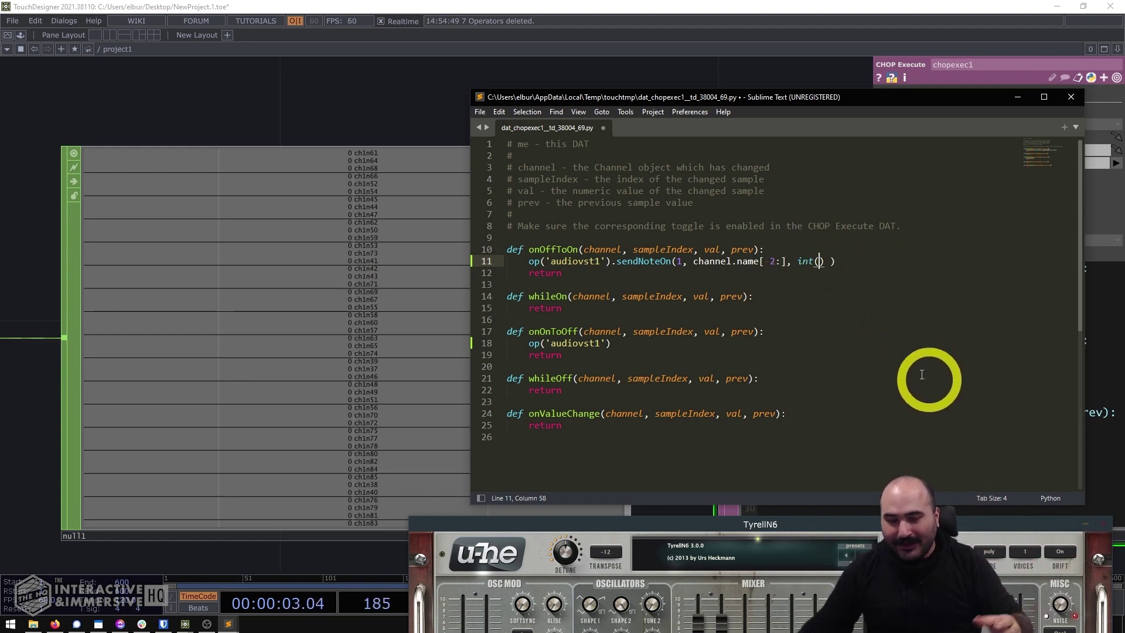
left_click_drag(797, 262, 822, 263)
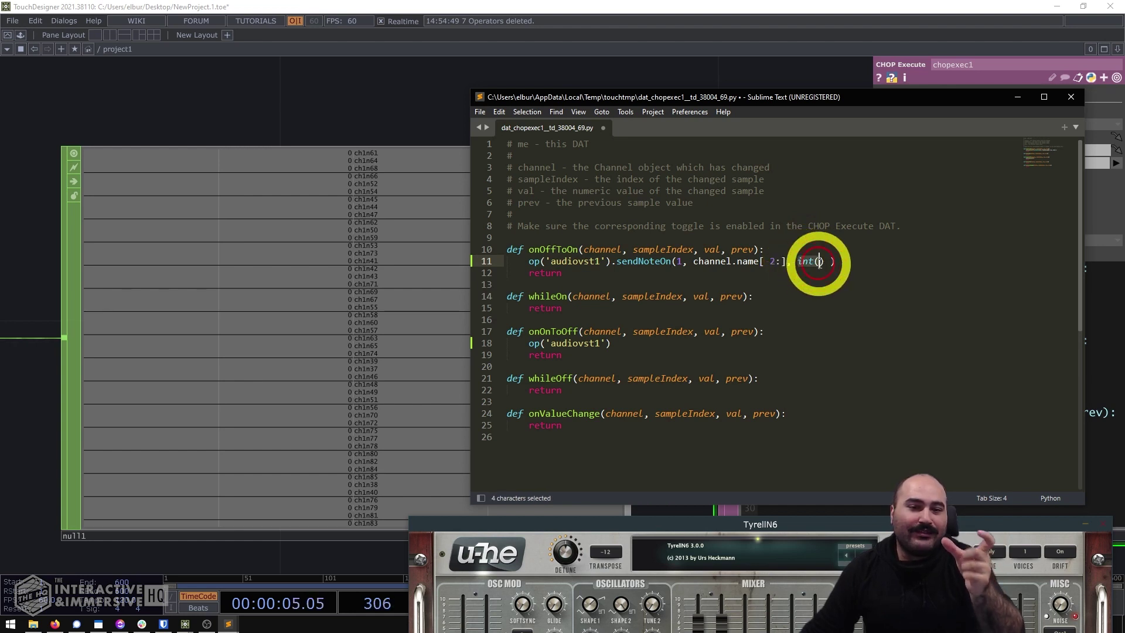
left_click(820, 262)
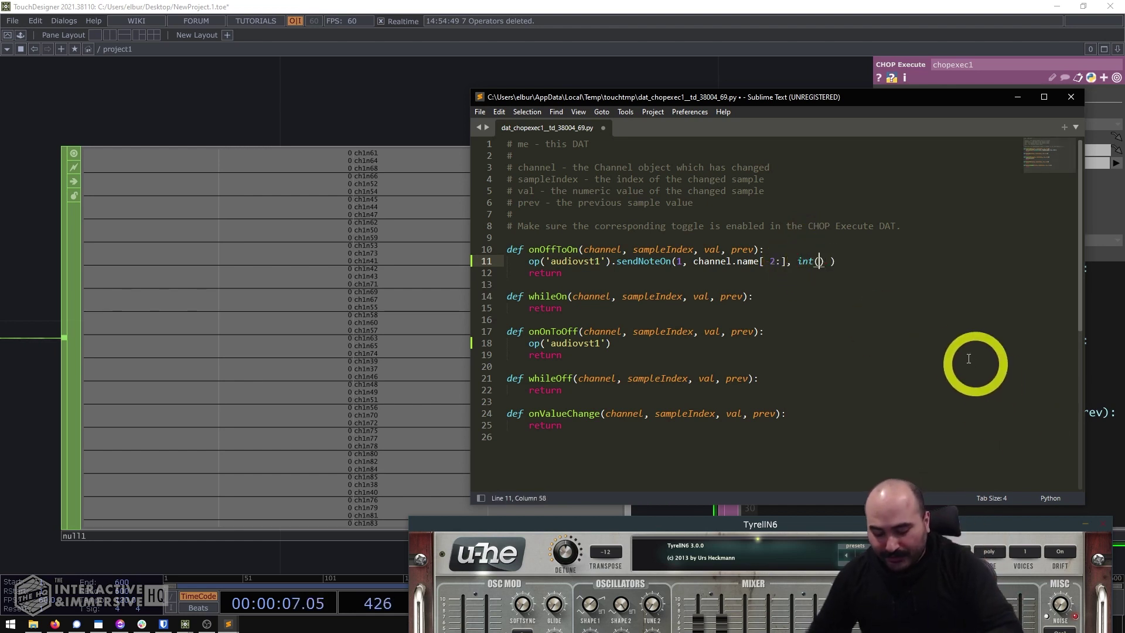
type("val")
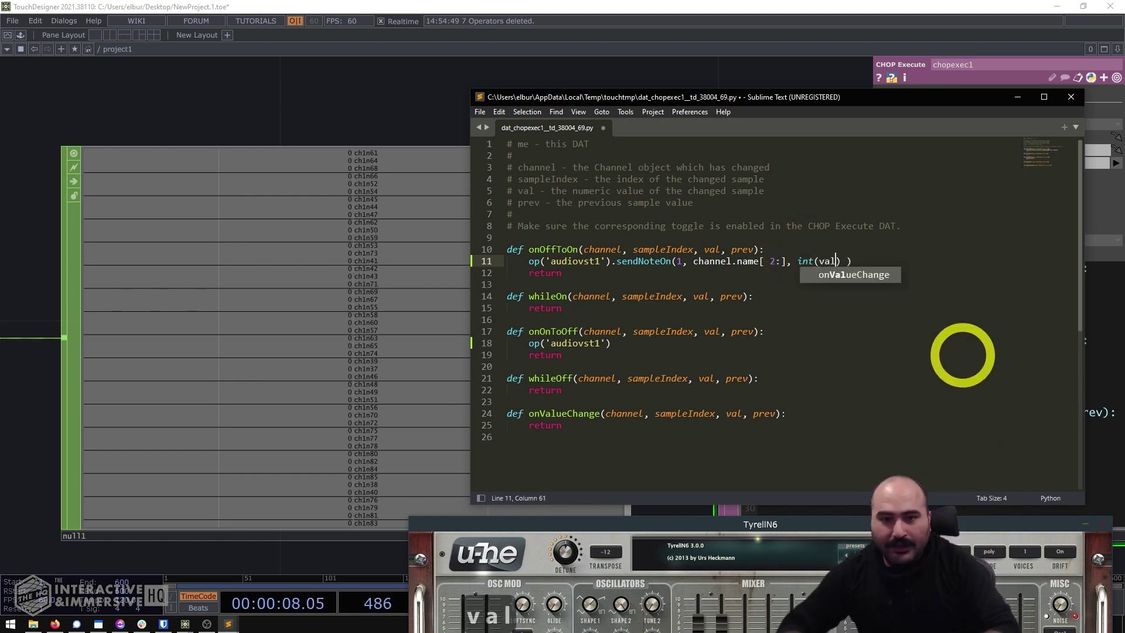
left_click(826, 261)
left_click(761, 251)
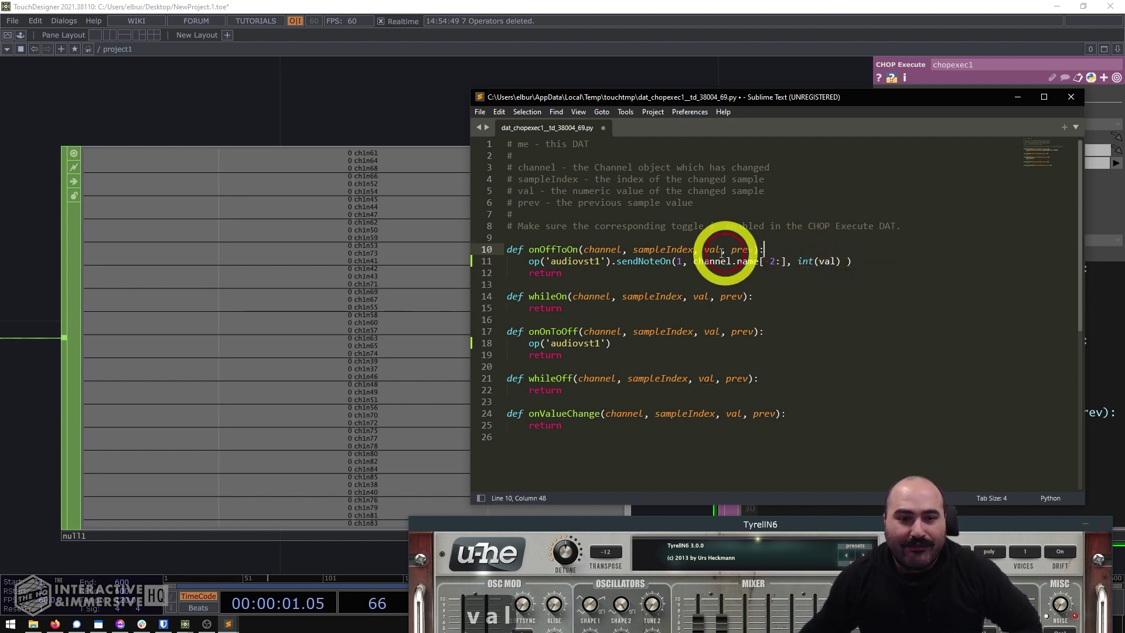
left_click_drag(529, 261, 787, 265)
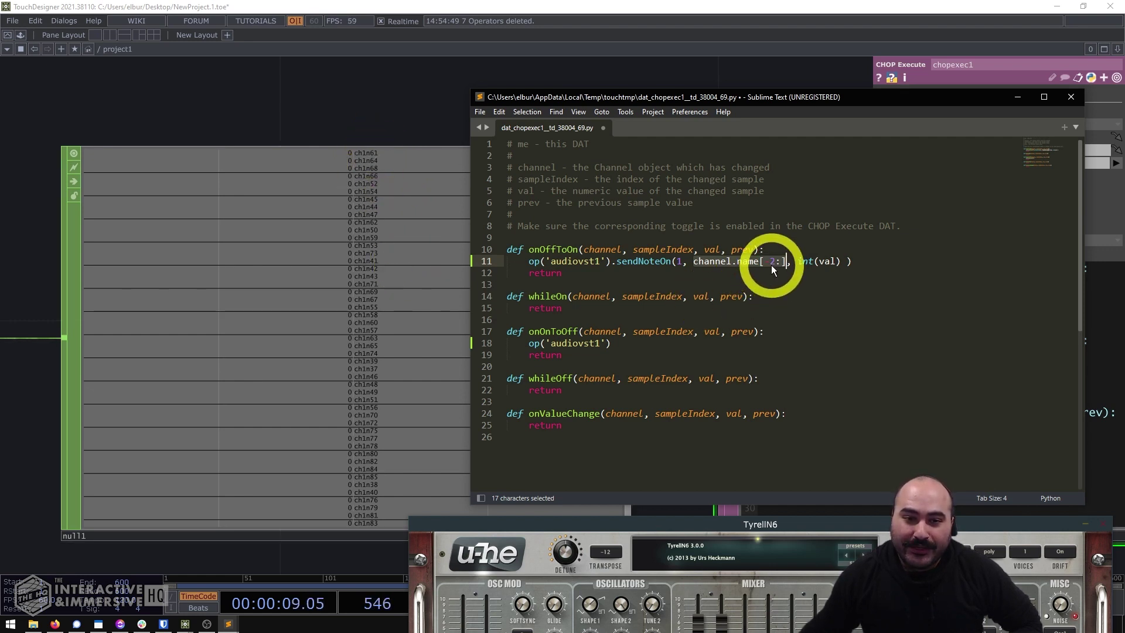
left_click_drag(797, 262, 848, 263)
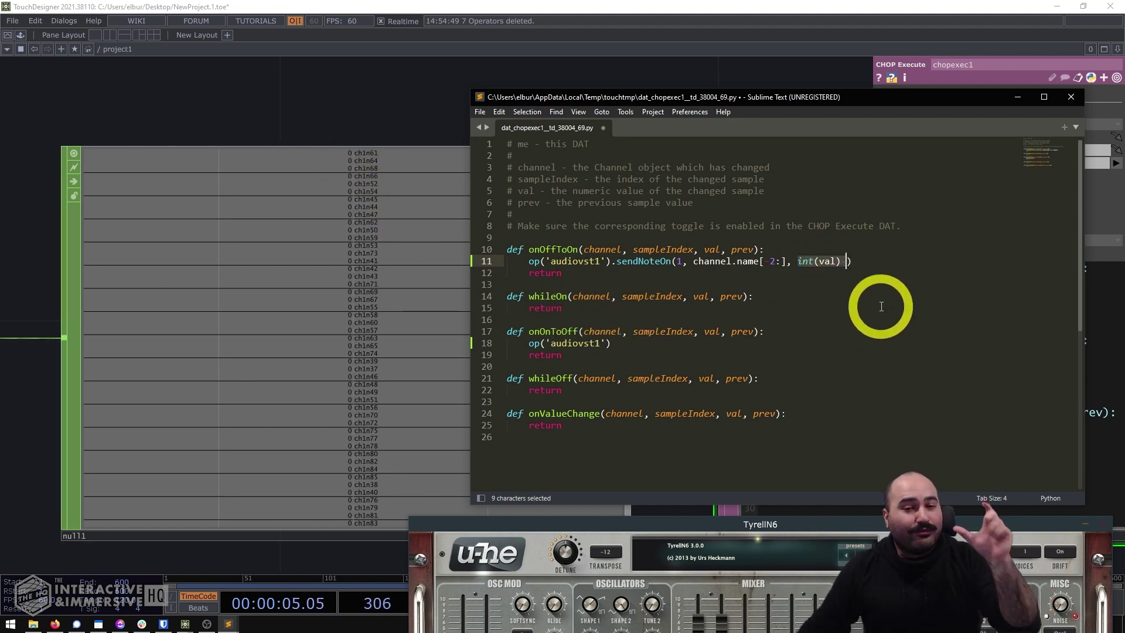
key("Down")
Replace op('audiovst1') in onOnToOff with a copy of the sendNoteOn line and change its method to sendNoteOff
left_click_drag(865, 261, 529, 262)
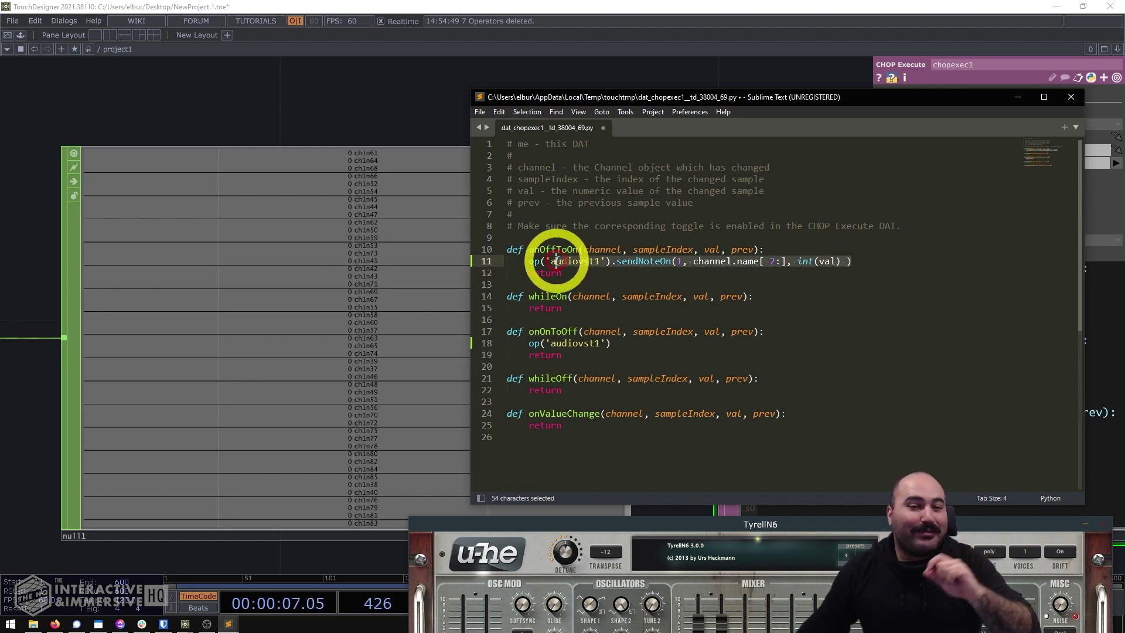
key("ctrl+c")
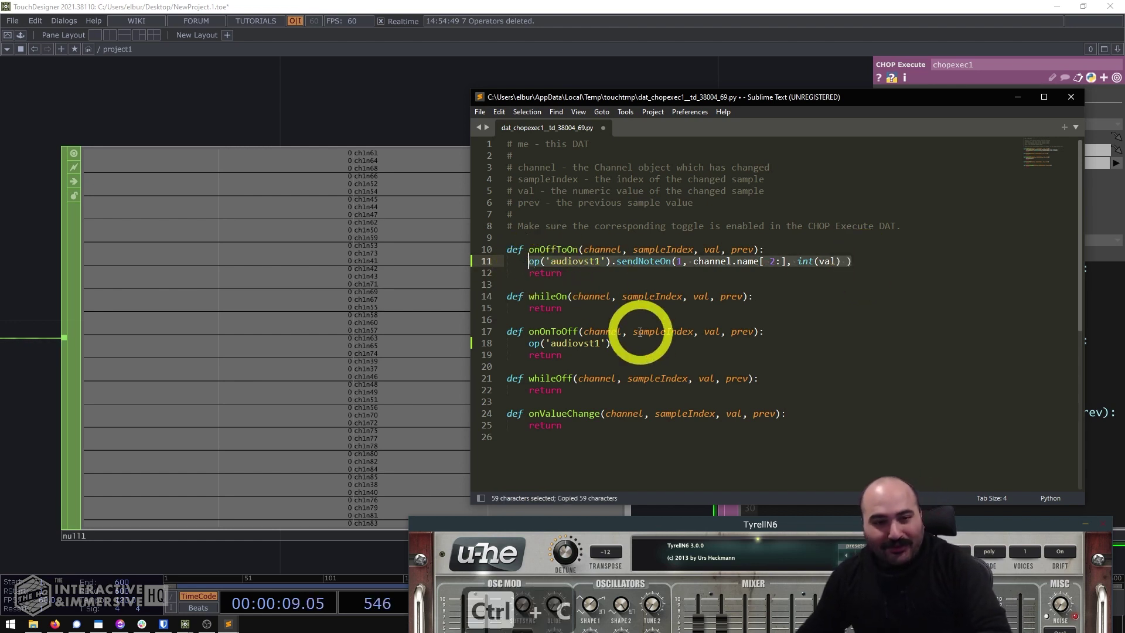
left_click_drag(612, 343, 530, 346)
key("ctrl+v")
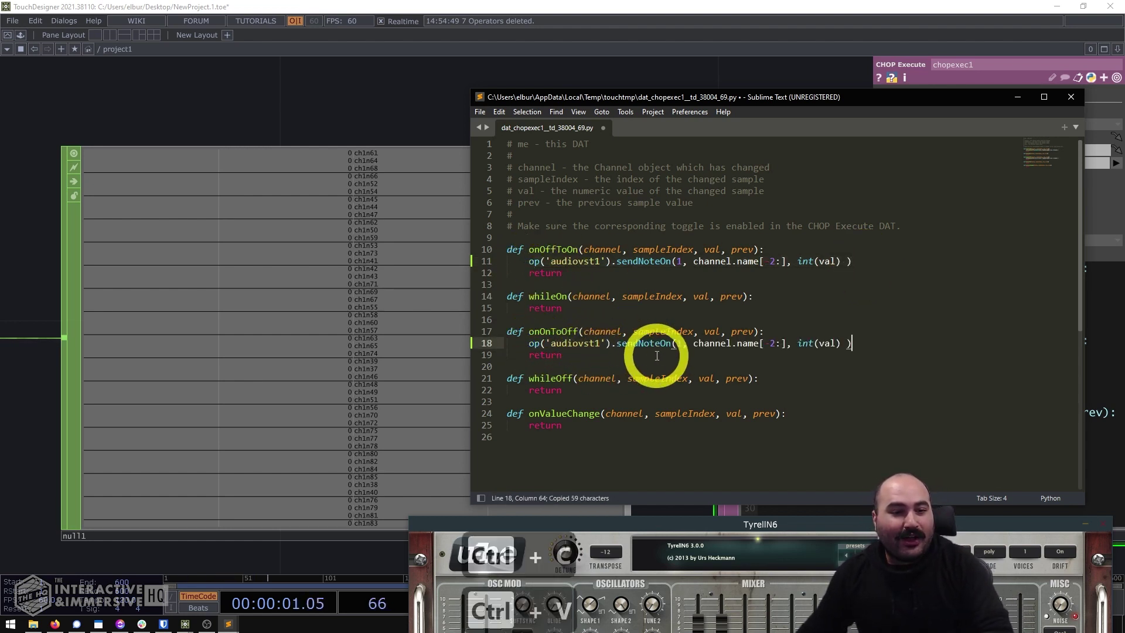
key("BackSpace")
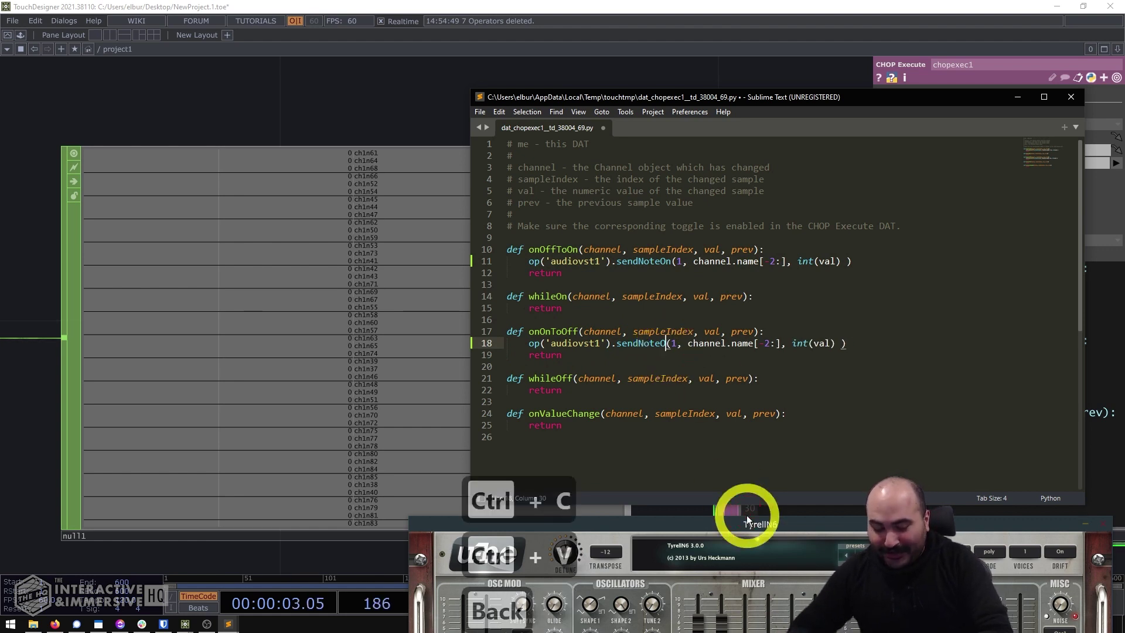
type("ff")
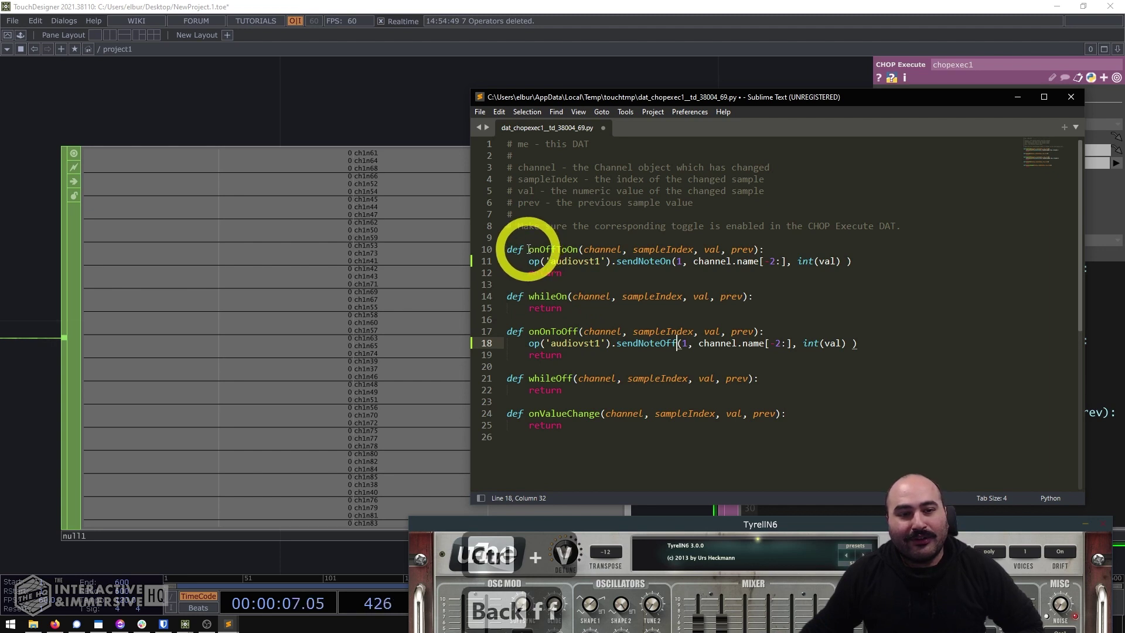
left_click_drag(530, 249, 556, 248)
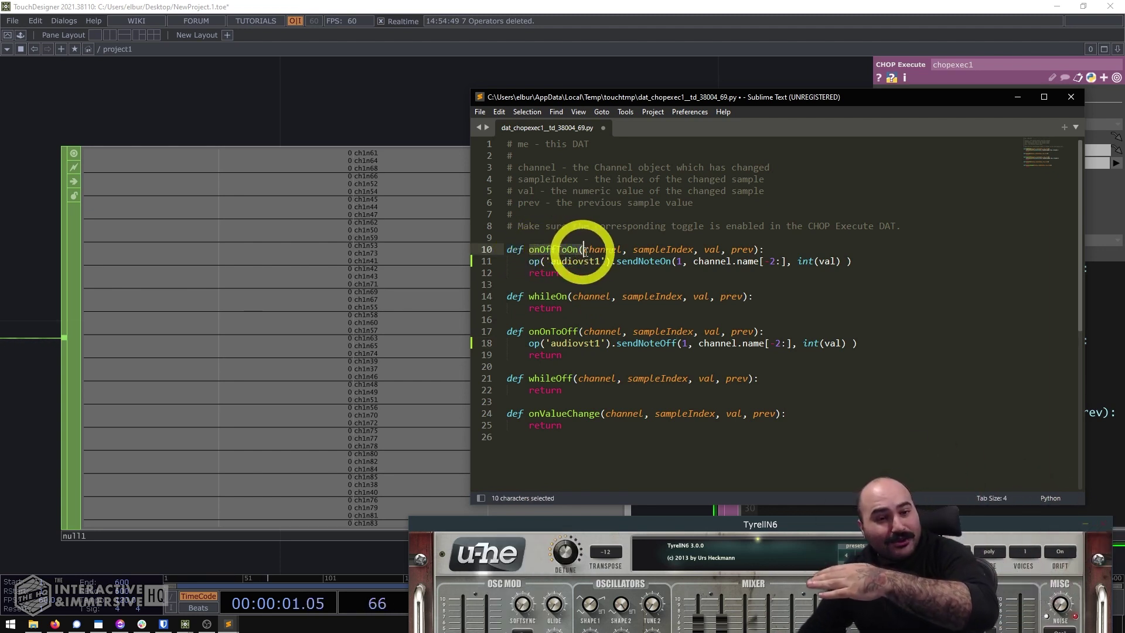
left_click(654, 262)
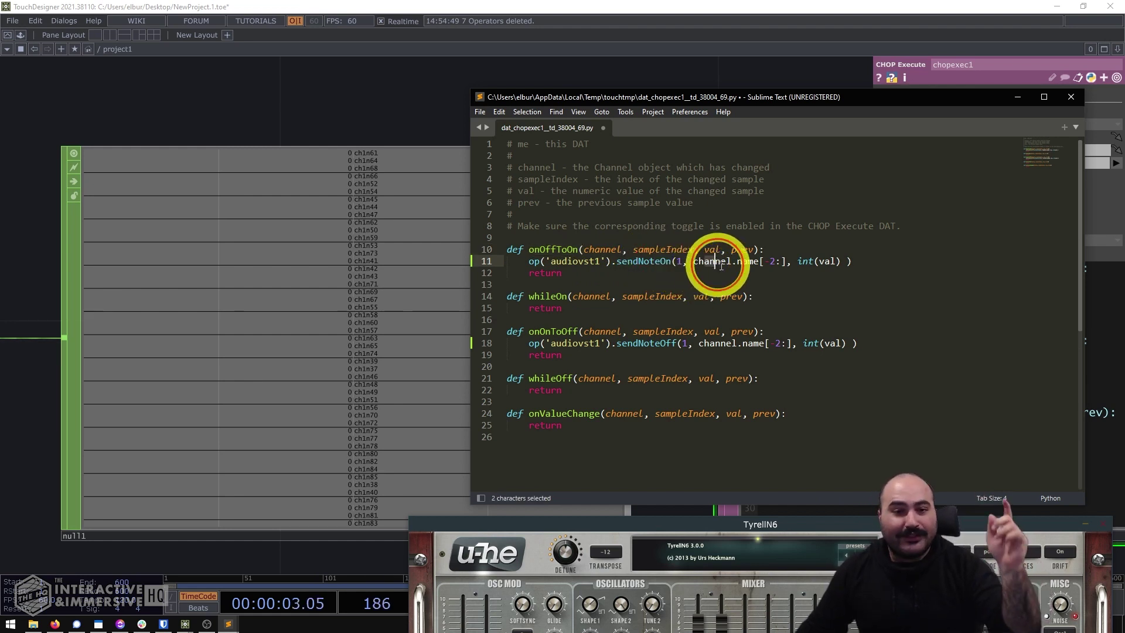
left_click(821, 262)
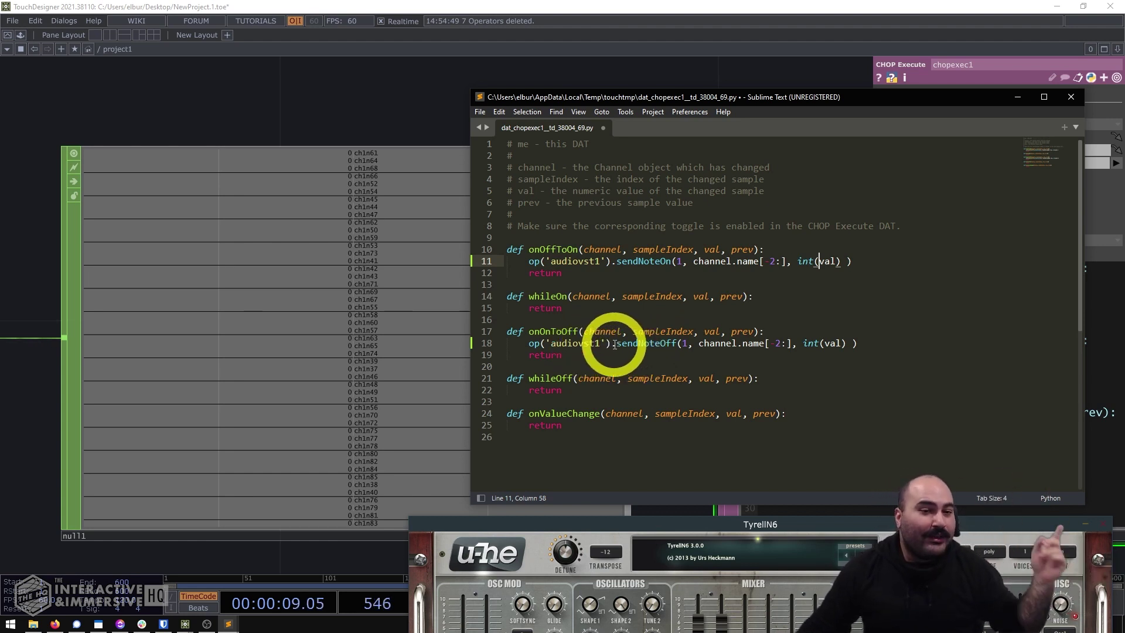
left_click_drag(616, 344, 655, 343)
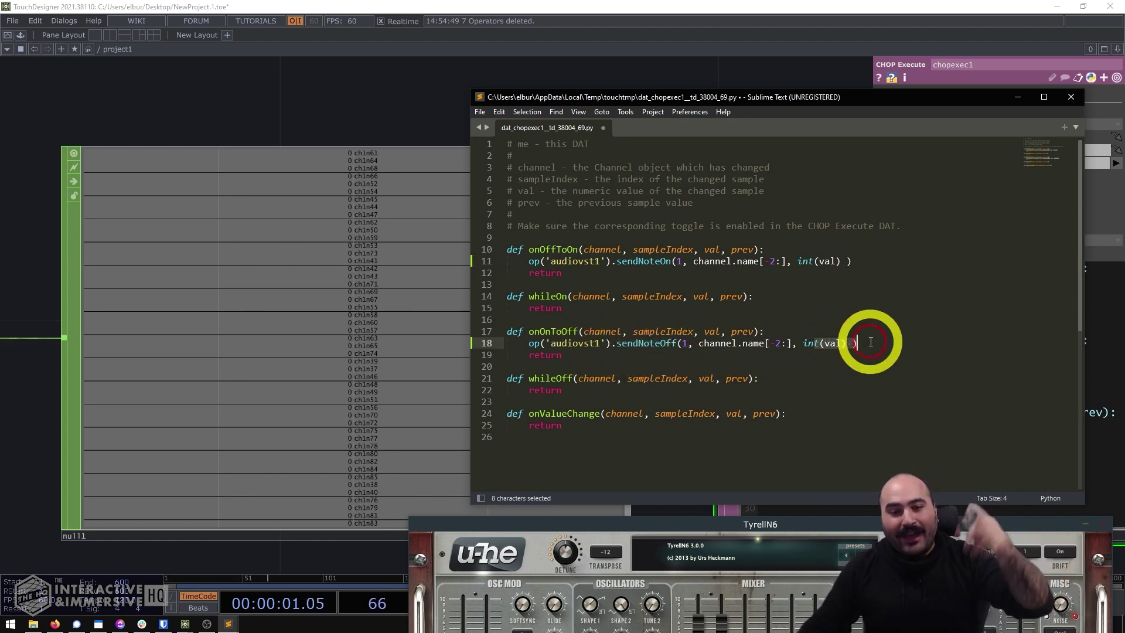
left_click_drag(815, 343, 846, 344)
left_click_drag(698, 343, 797, 347)
left_click(797, 346)
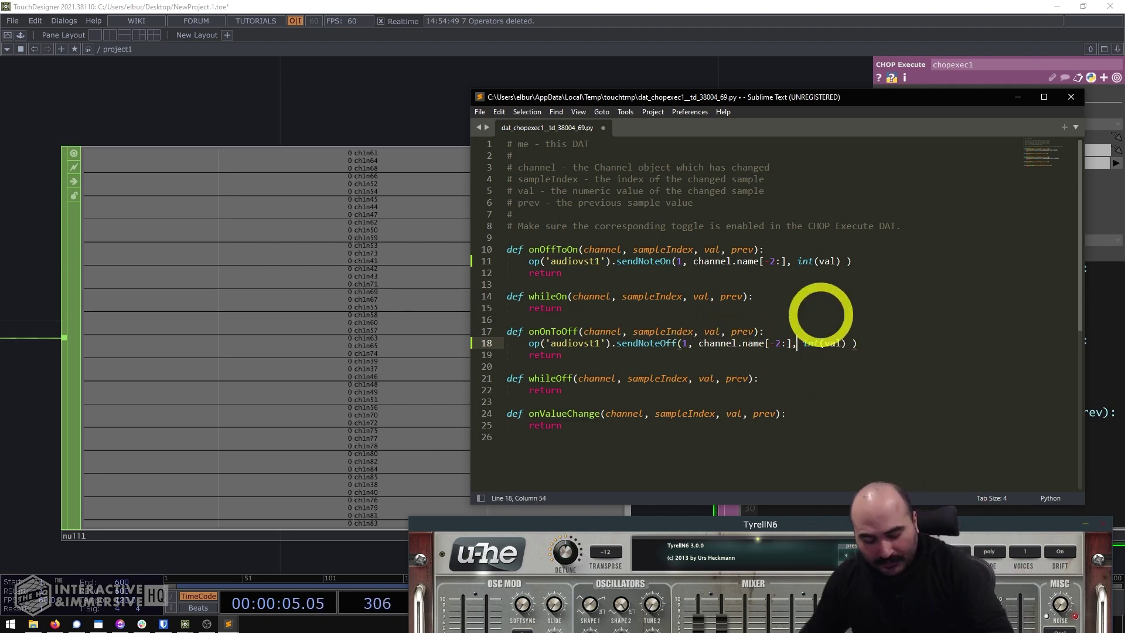
Save the callback script and, back in TouchDesigner, move the TyrellN6 plugin window to just below the audiovst1 node
key("ctrl+s")
left_click(482, 259)
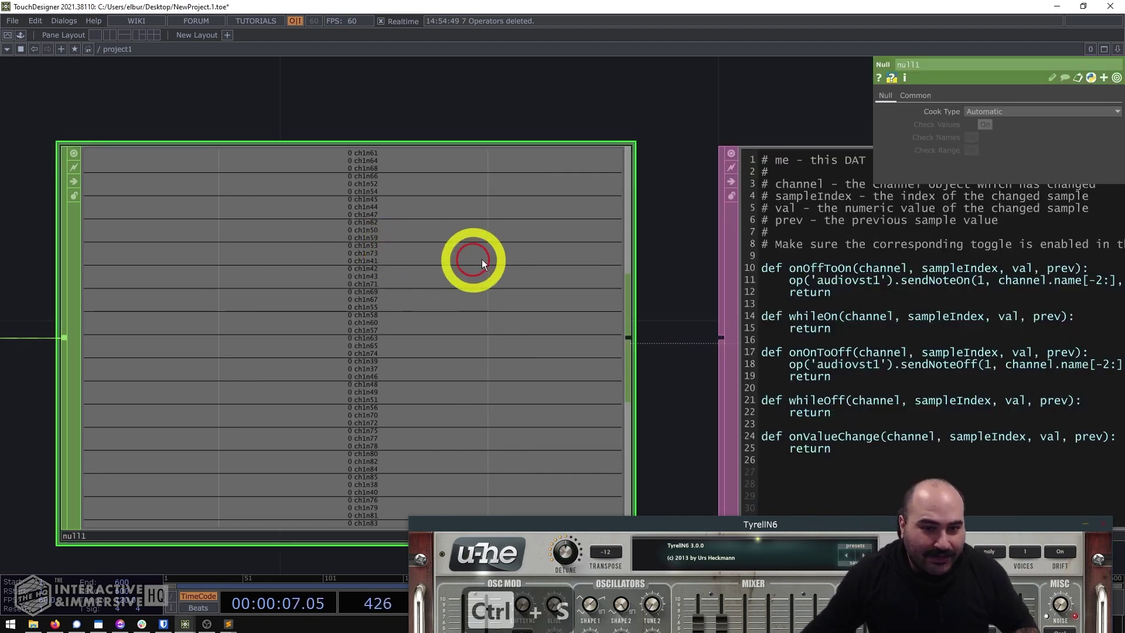
scroll(481, 259, "down", 5)
left_click(710, 284)
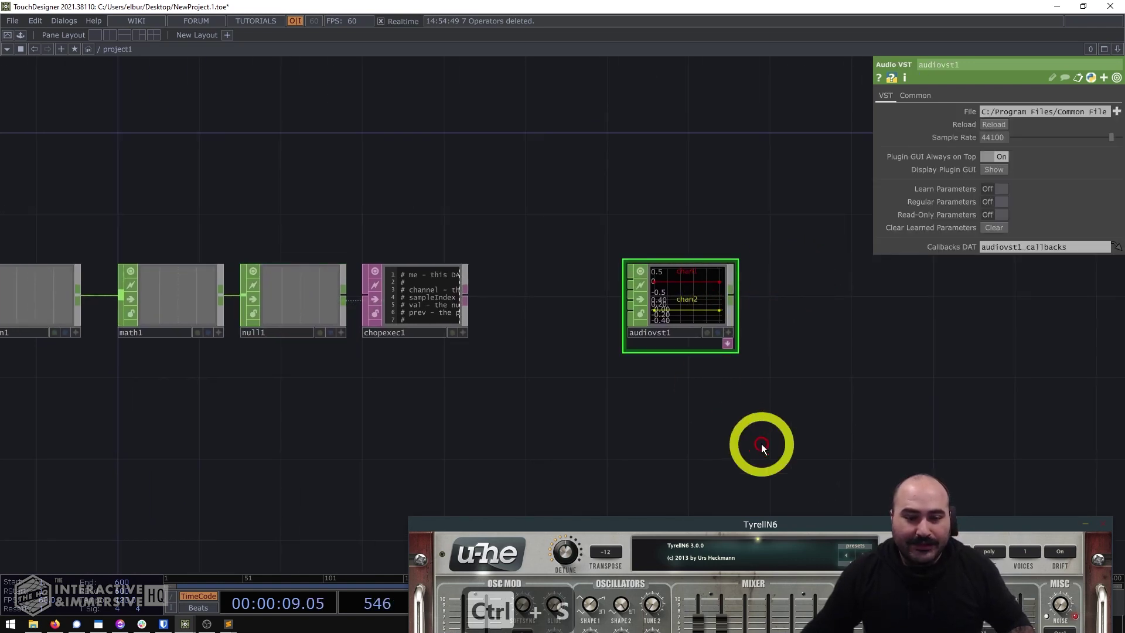
left_click_drag(770, 529, 761, 232)
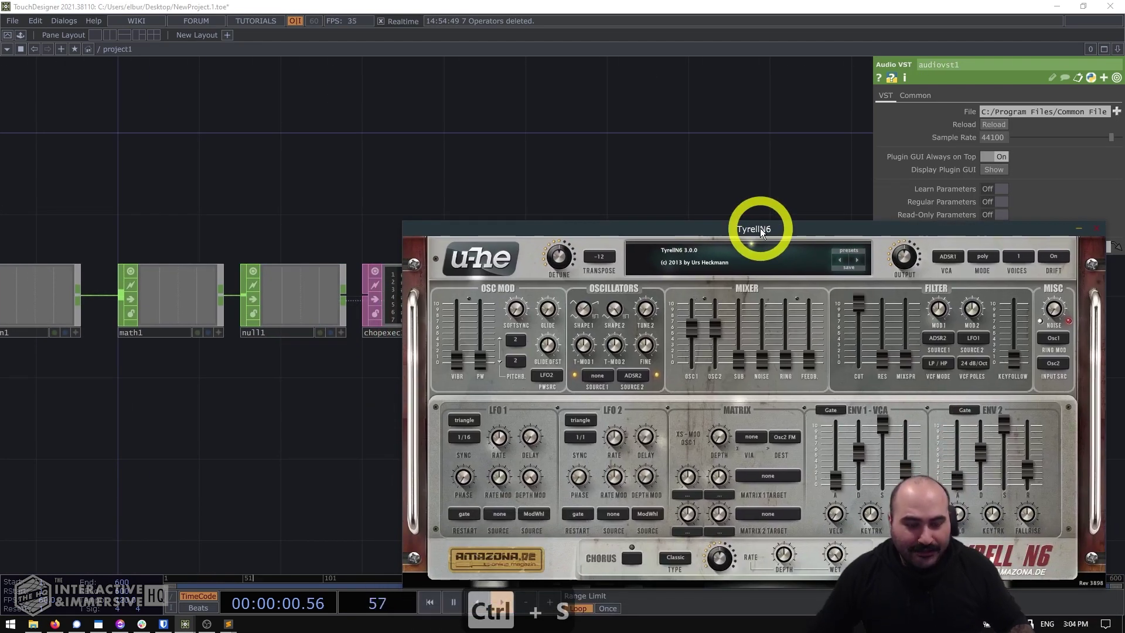
left_click_drag(731, 185, 652, 338)
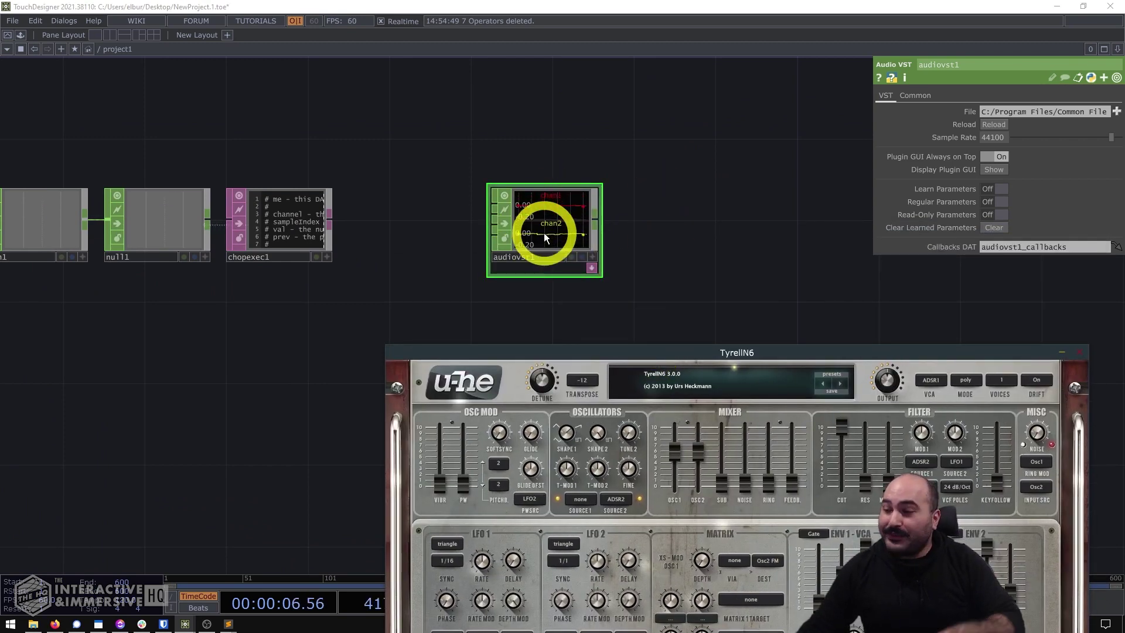
Add an Audio Device Out CHOP beside audiovst1 and wire the output of audiovst1 into it
scroll(556, 210, "up", 1)
scroll(555, 209, "up", 2)
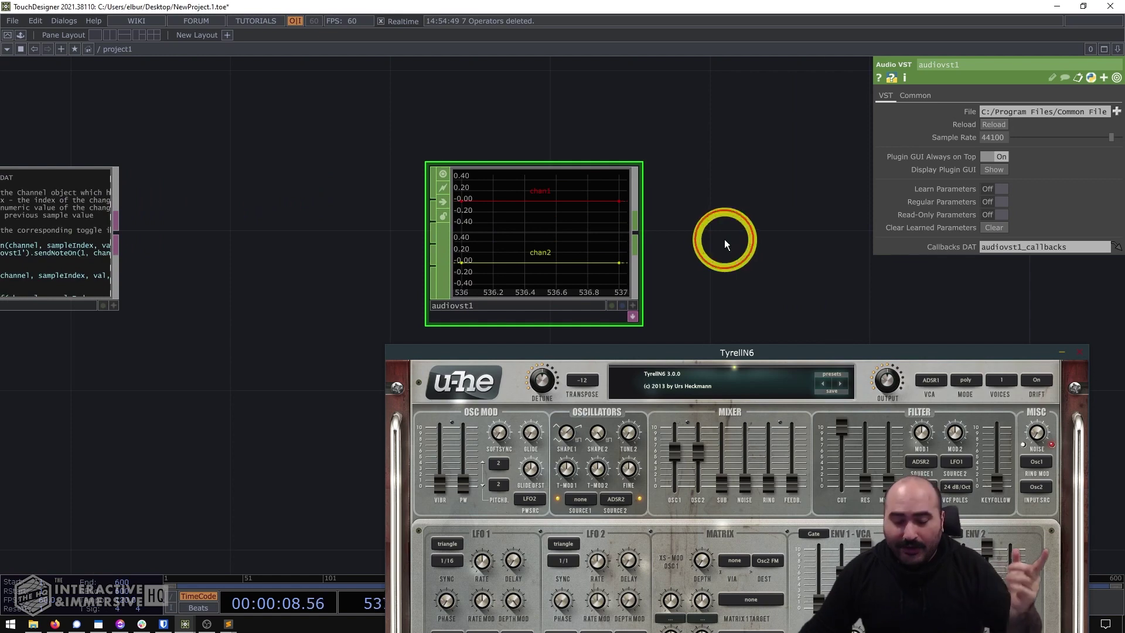
key("Tab")
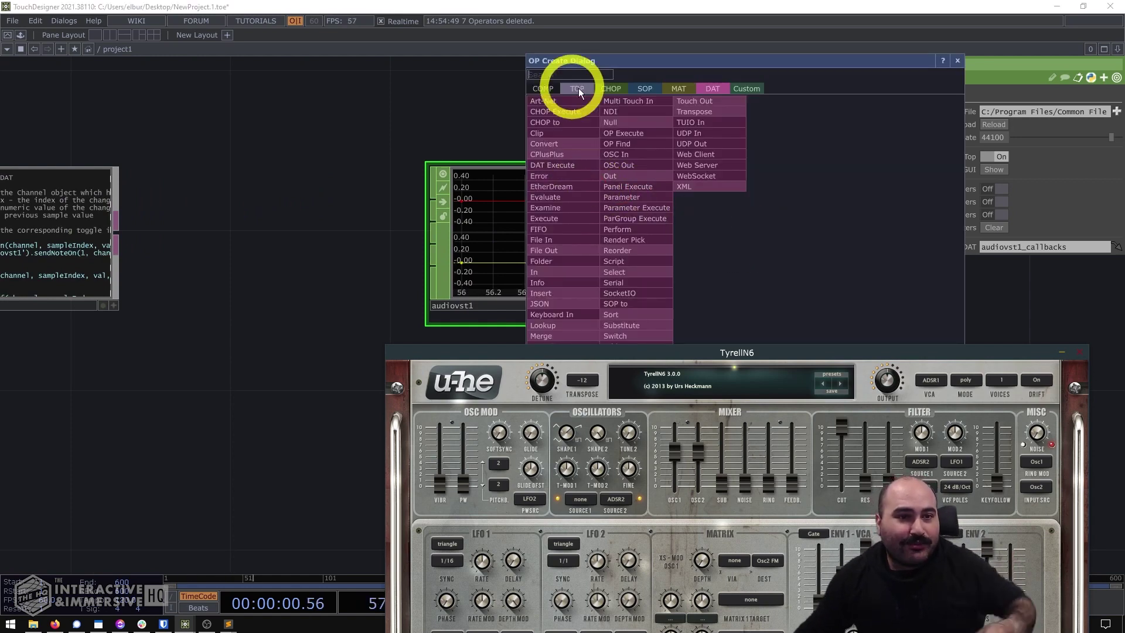
left_click(607, 87)
left_click(566, 165)
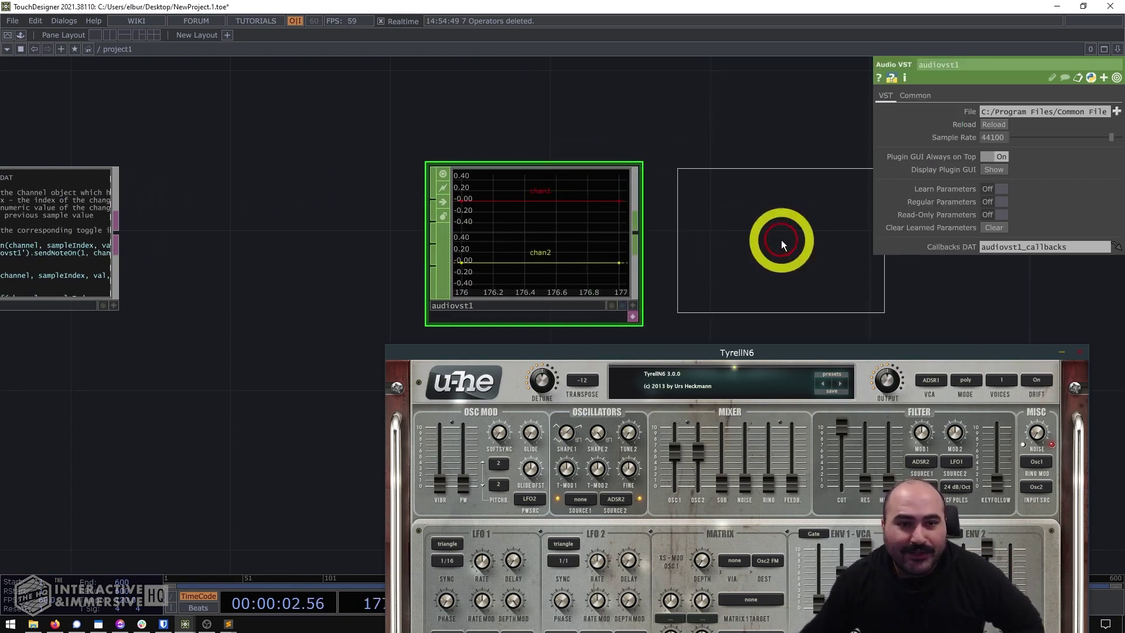
left_click(788, 238)
left_click_drag(633, 236, 668, 216)
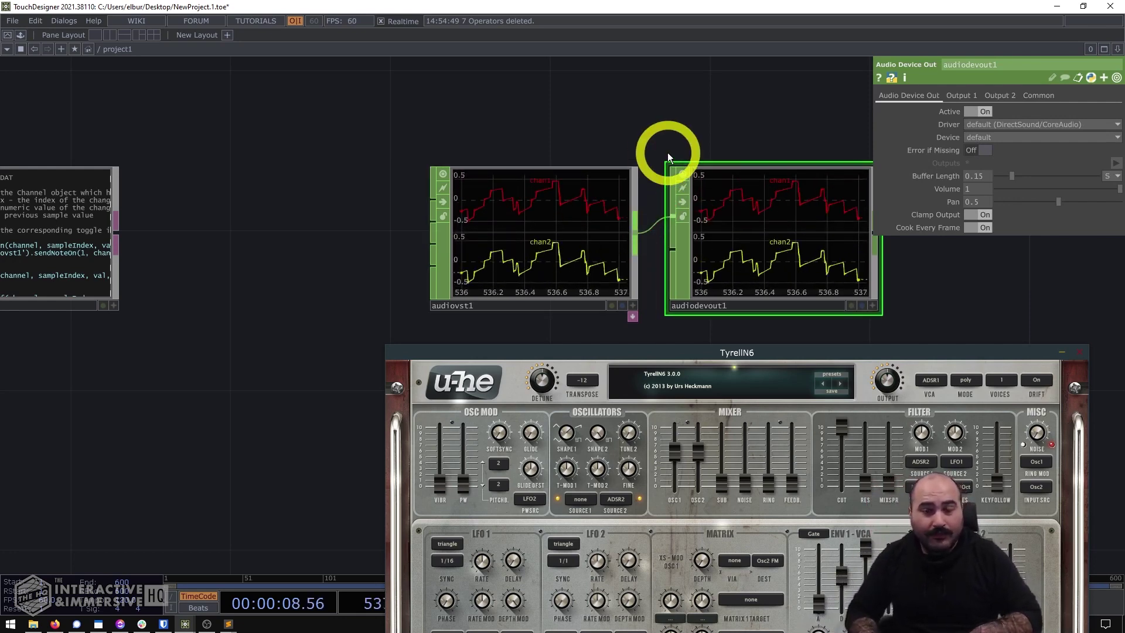
scroll(716, 340, "down", 5)
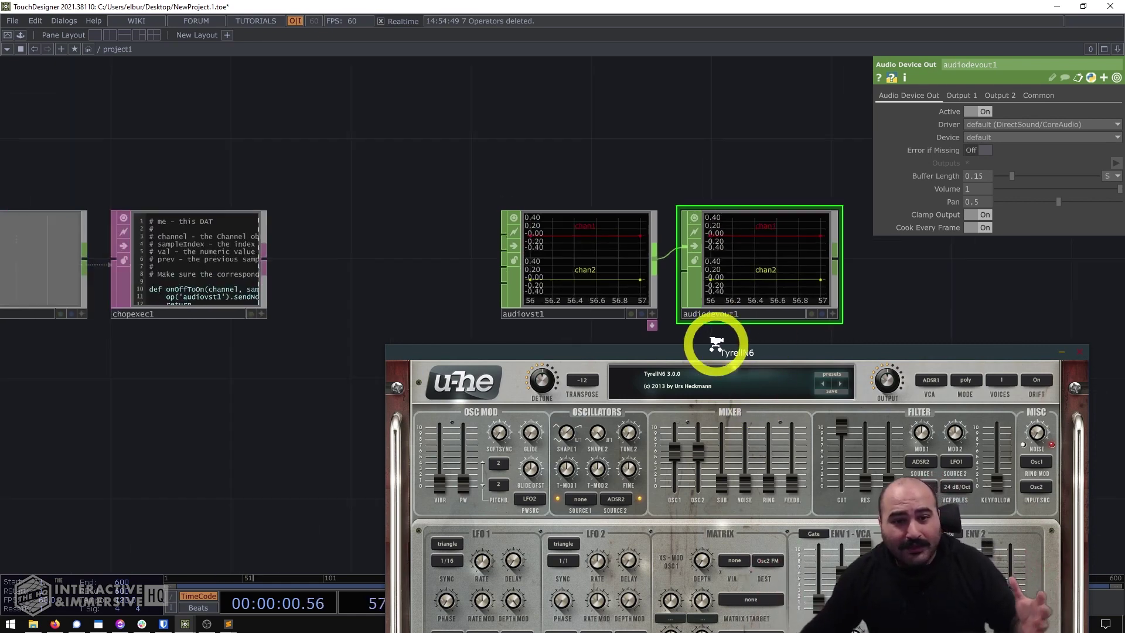
left_click_drag(457, 250, 695, 258)
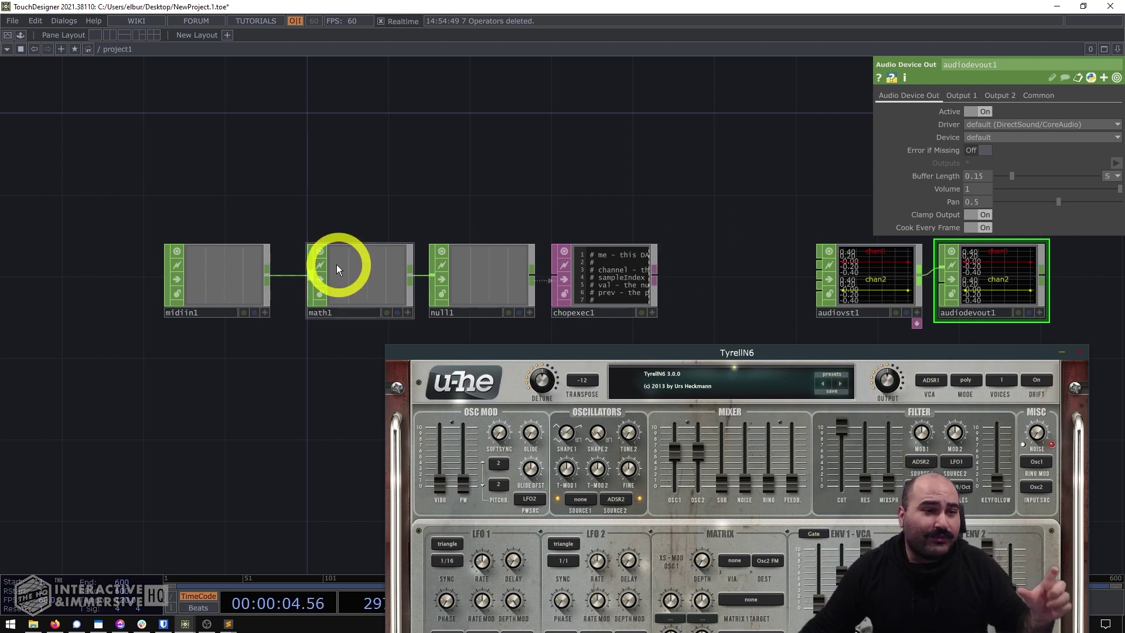
left_click(206, 264)
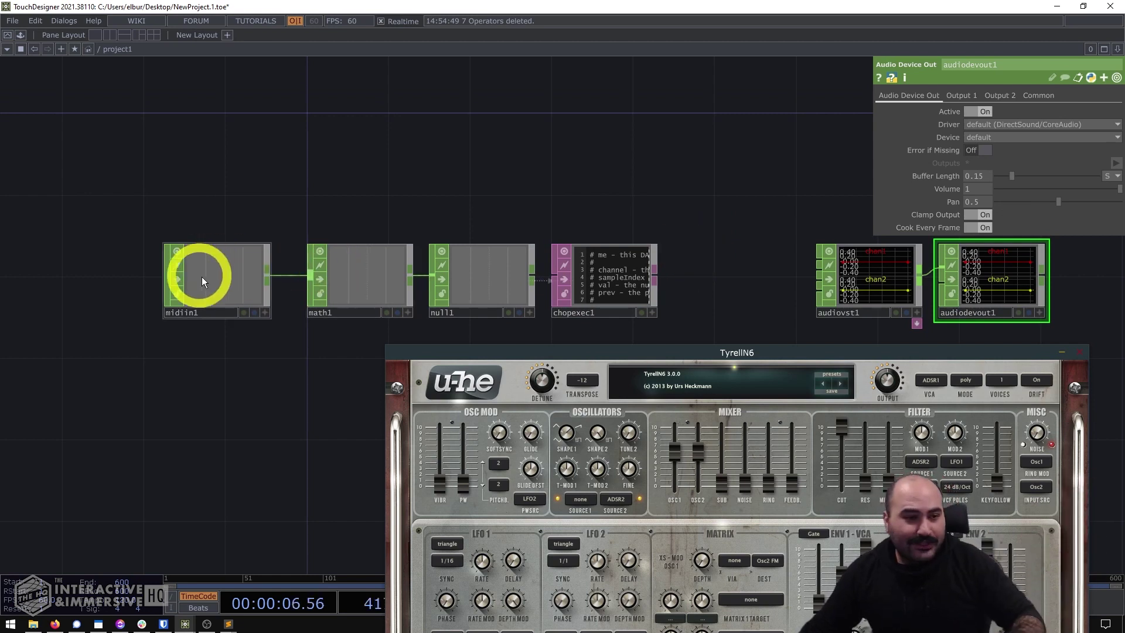
left_click_drag(677, 258, 555, 232)
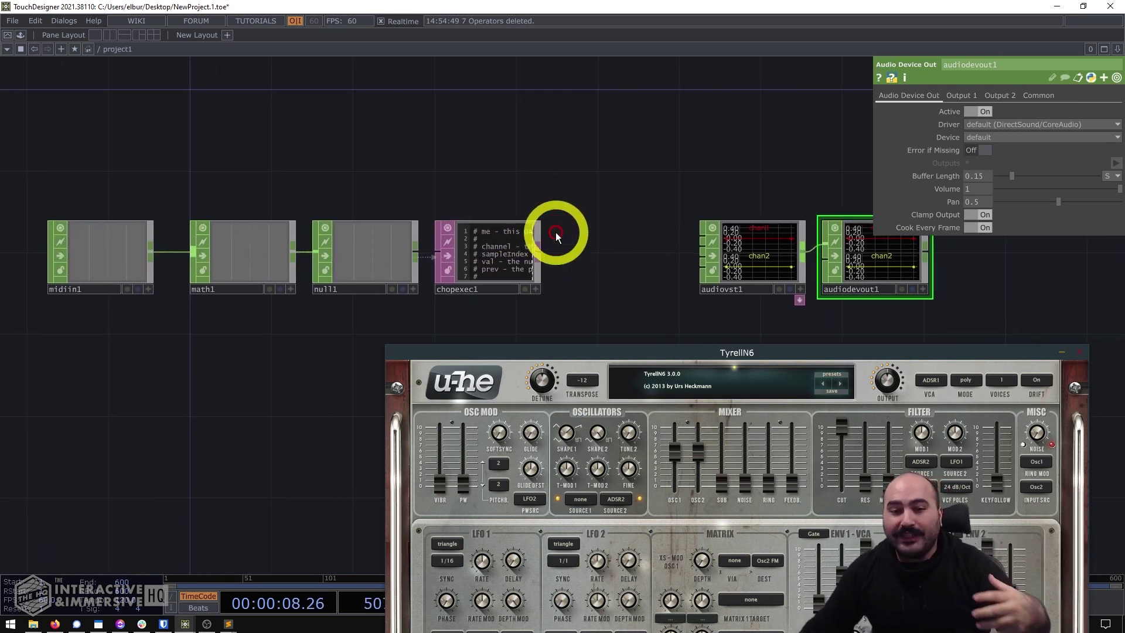
Select audiovst1 and move the TyrellN6 plugin window below the node, clear of its parameter settings
left_click(762, 245)
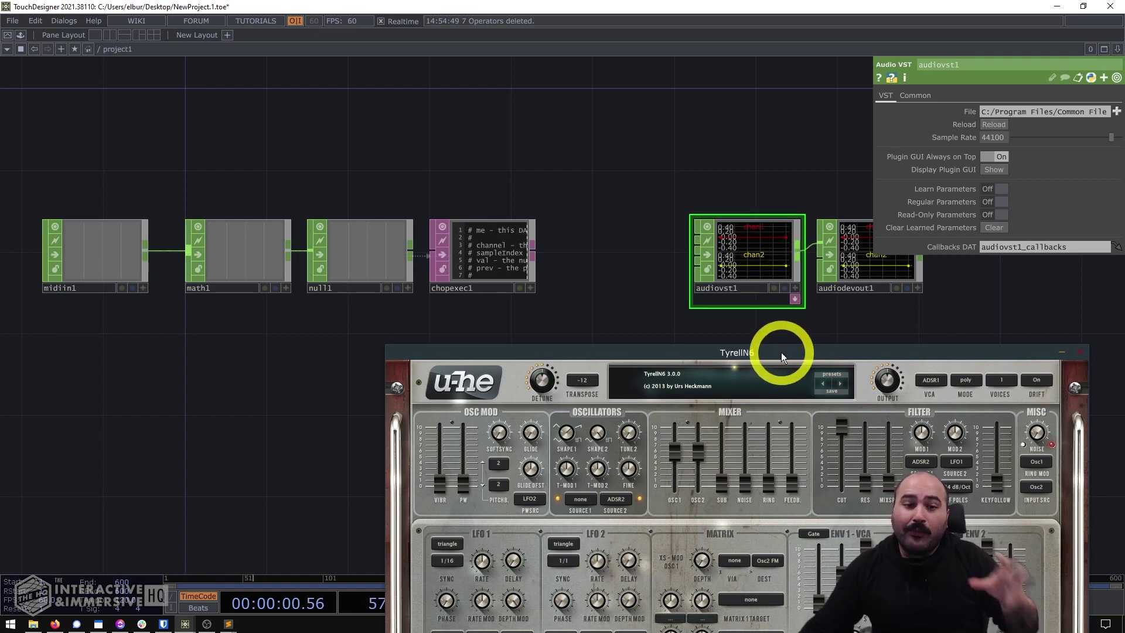
left_click_drag(659, 236, 555, 223)
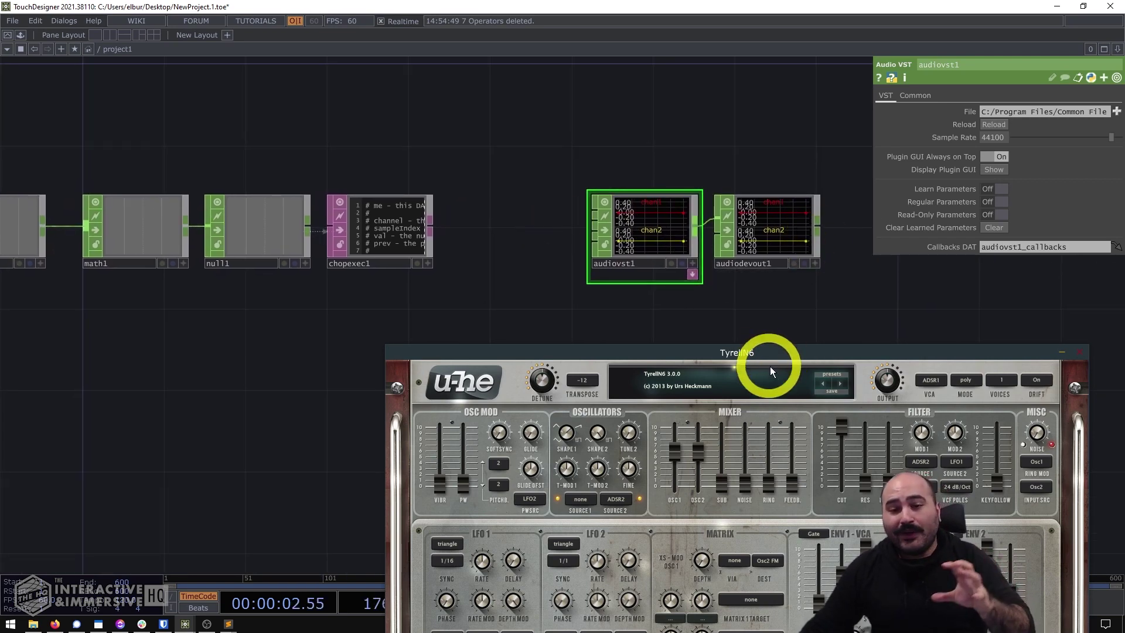
left_click_drag(751, 351, 672, 208)
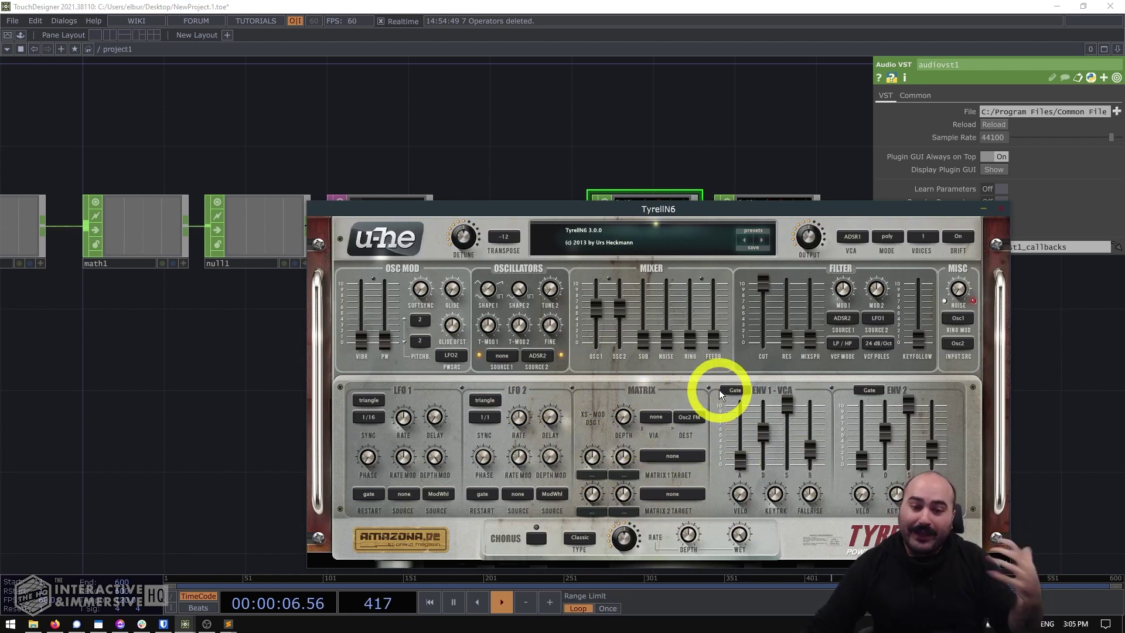
left_click_drag(807, 207, 550, 208)
left_click(649, 187)
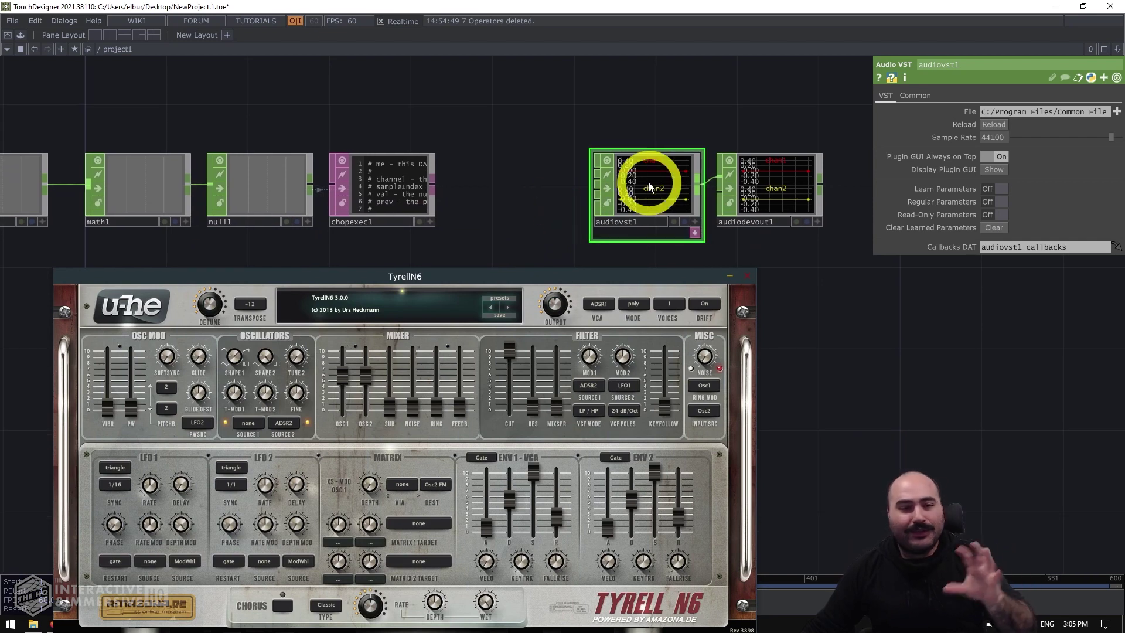
left_click(990, 191)
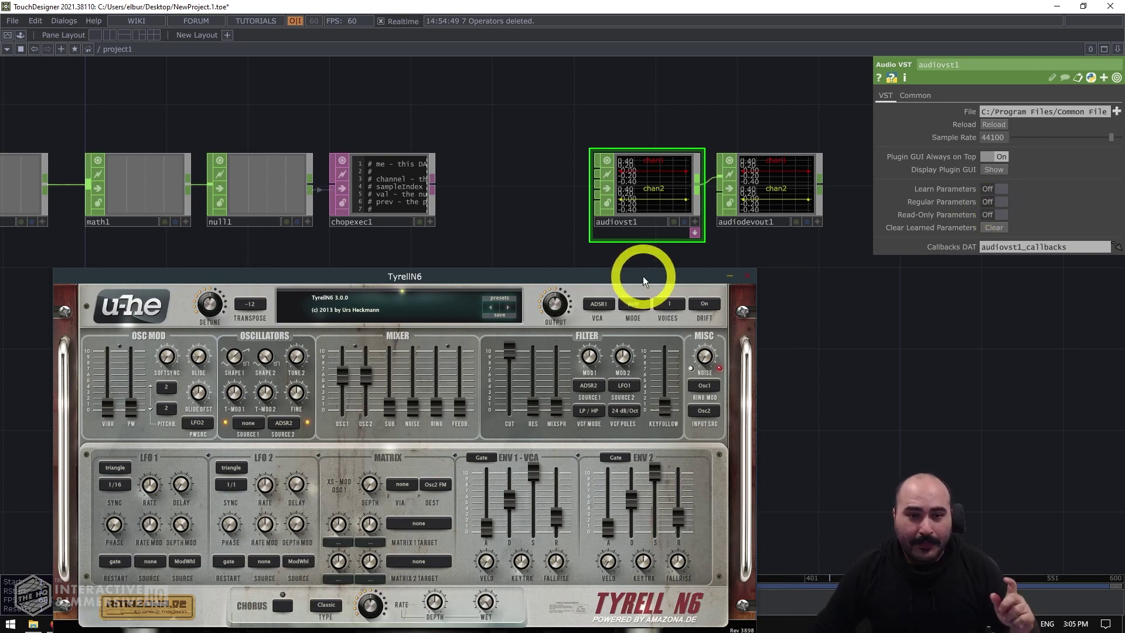
left_click_drag(641, 276, 626, 241)
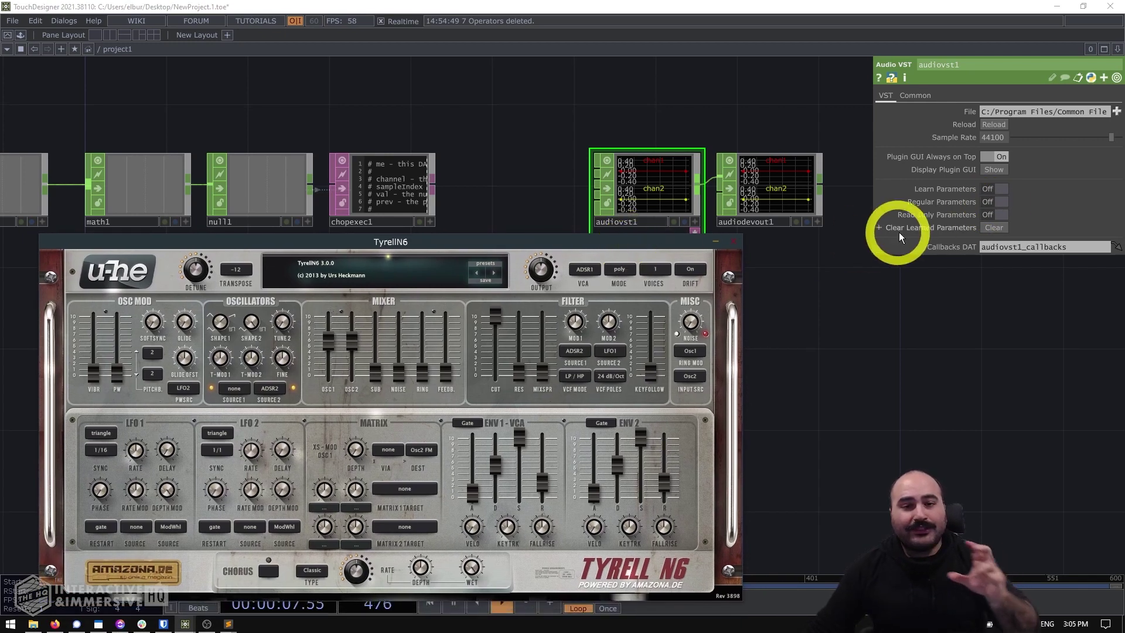
Turn on Regular Parameters for audiovst1 and look through the synth parameters exposed on its Plugin page
left_click(1001, 212)
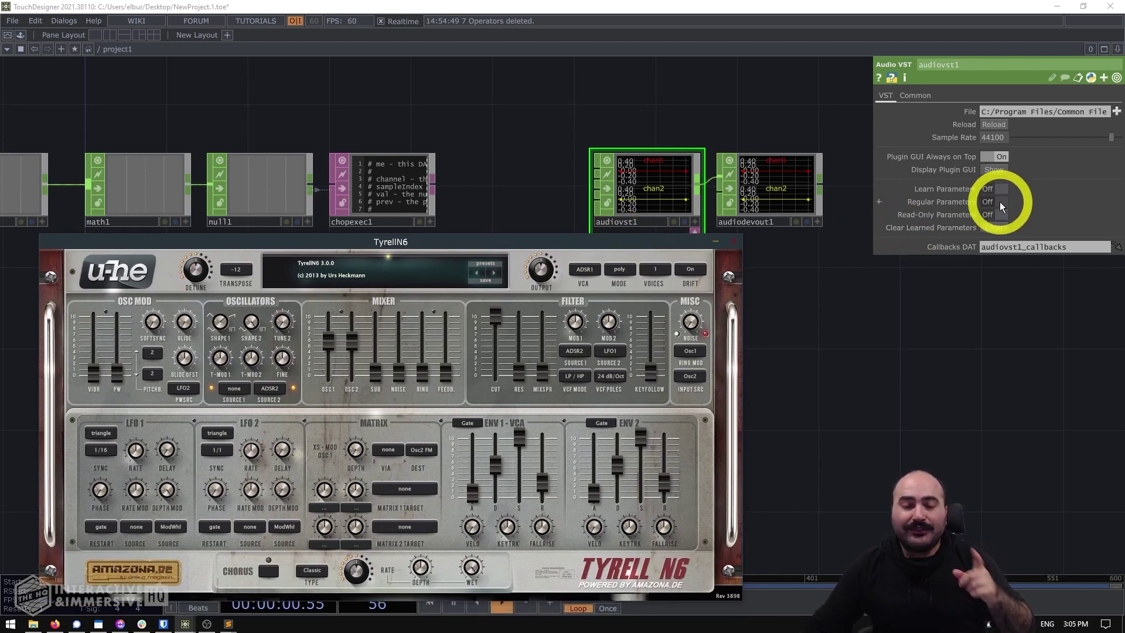
left_click(1001, 203)
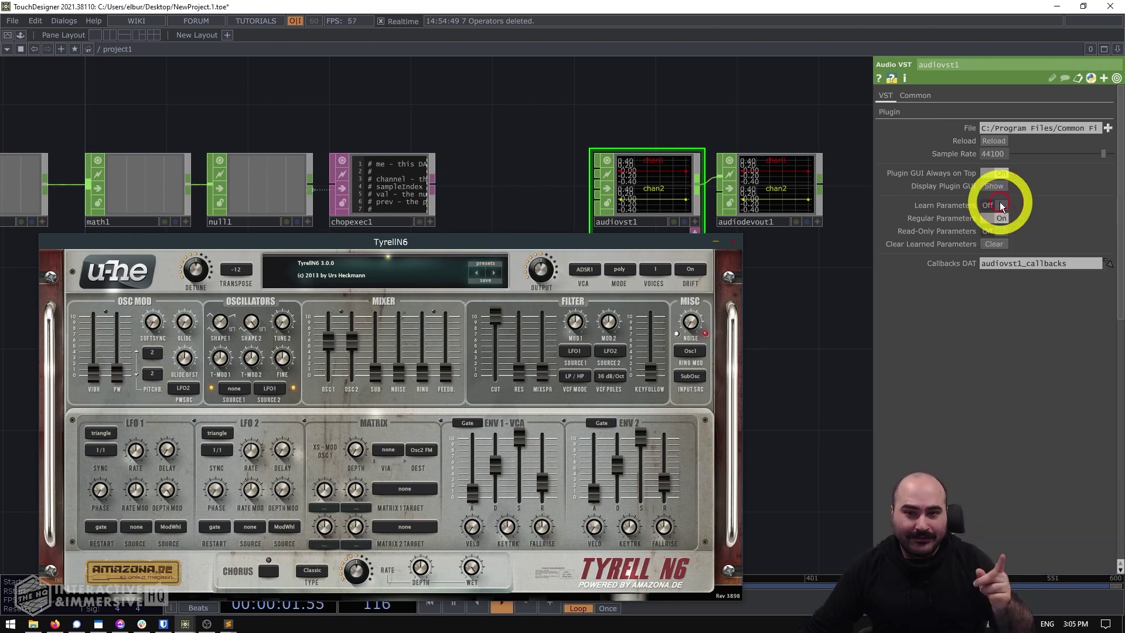
left_click(890, 113)
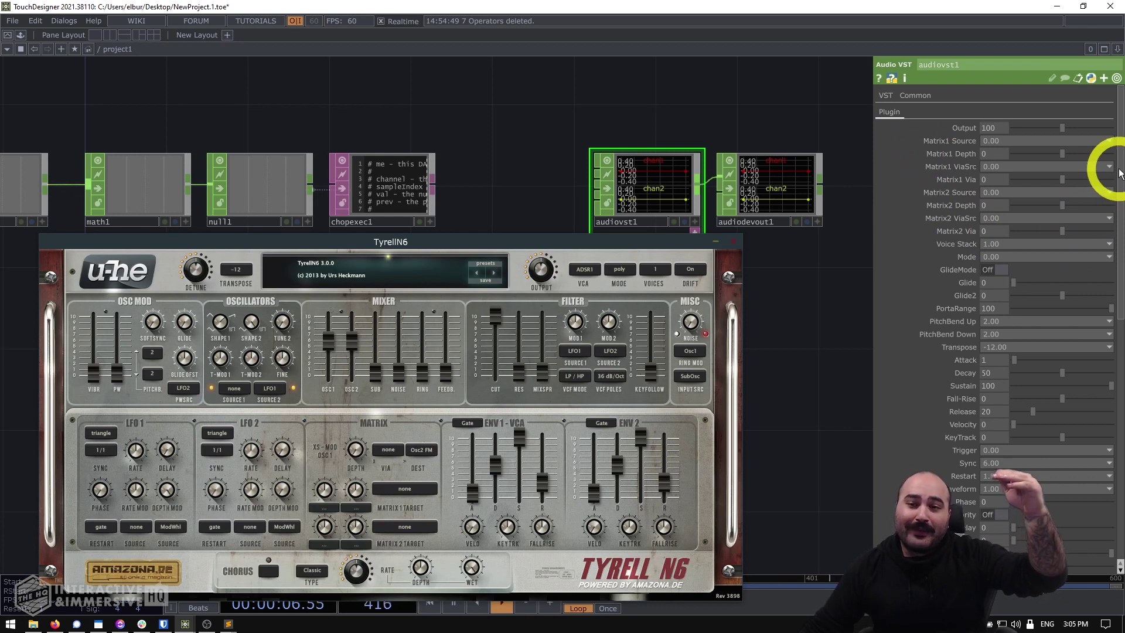
left_click_drag(1120, 172, 1116, 418)
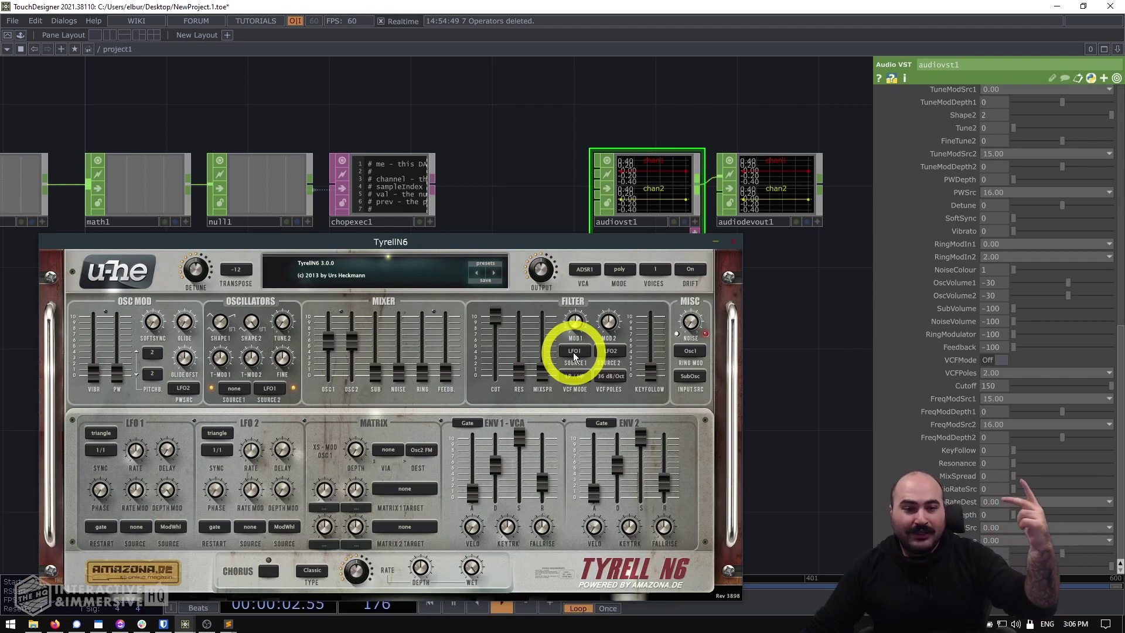
left_click(266, 389)
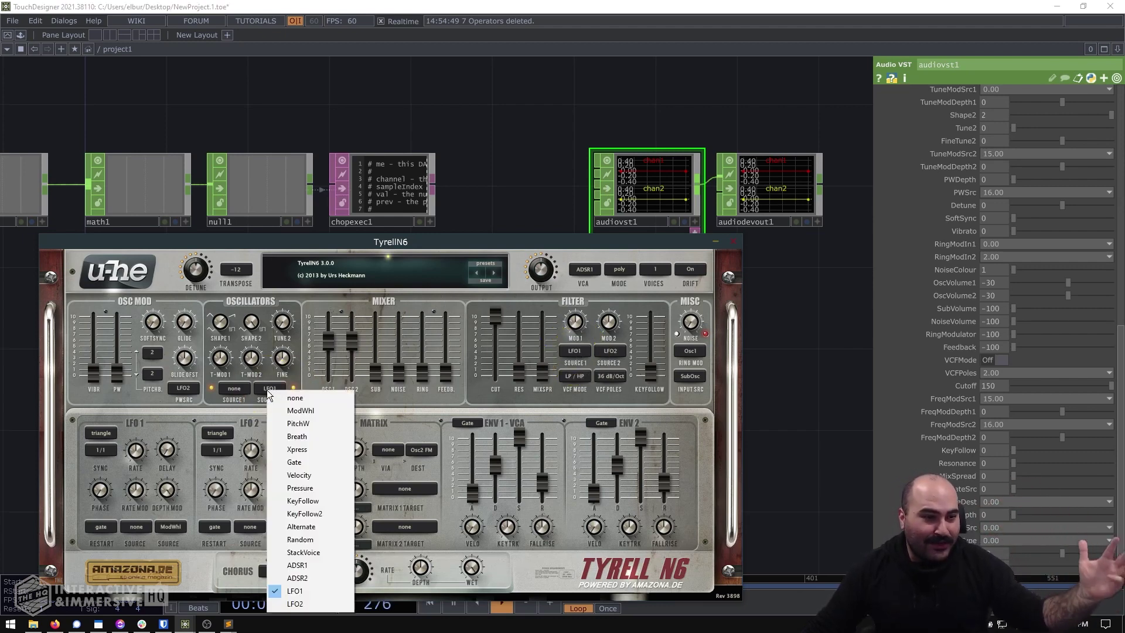
left_click(997, 370)
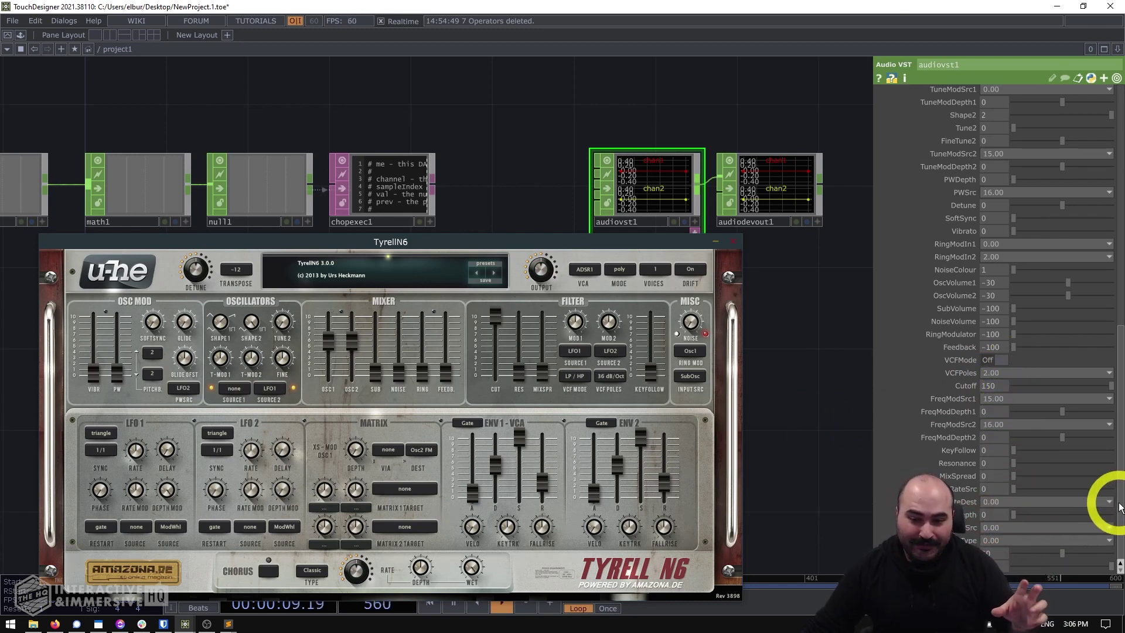
left_click_drag(1115, 500, 1097, 145)
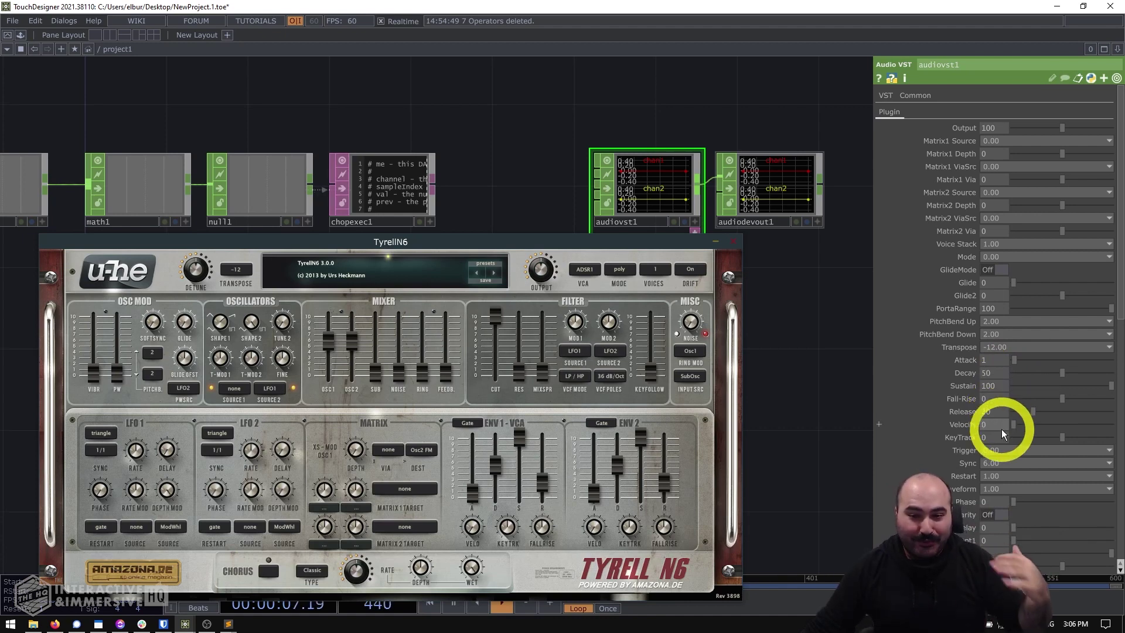
scroll(999, 432, "down", 2)
scroll(1002, 434, "up", 2)
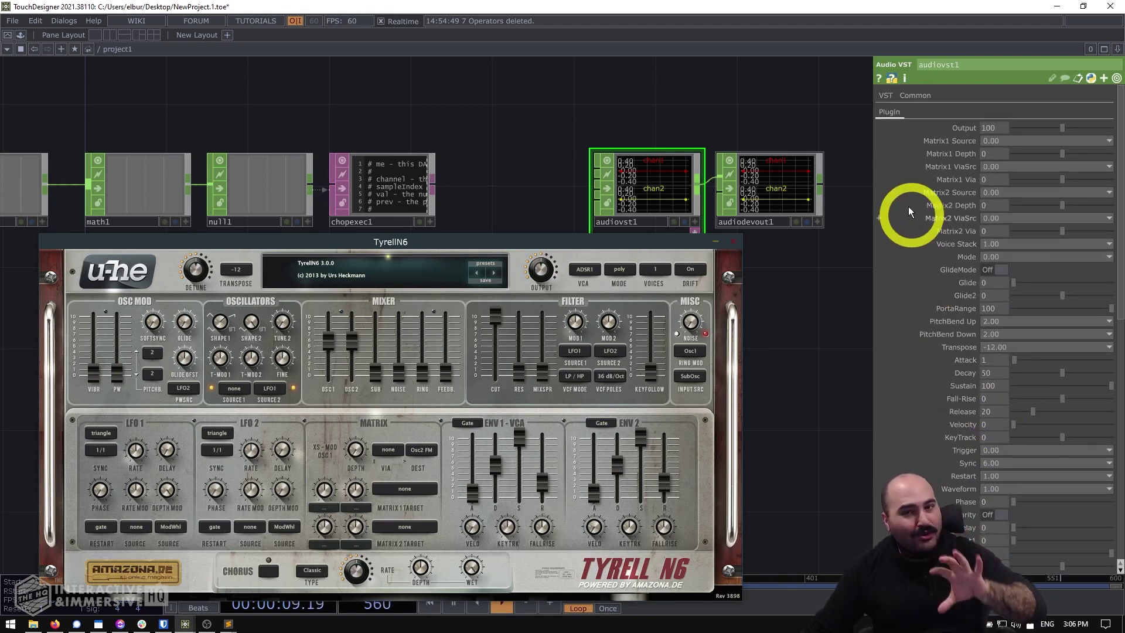
Switch audiovst1 from Regular Parameters to Learn Parameters and show its Plugin page
left_click(890, 112)
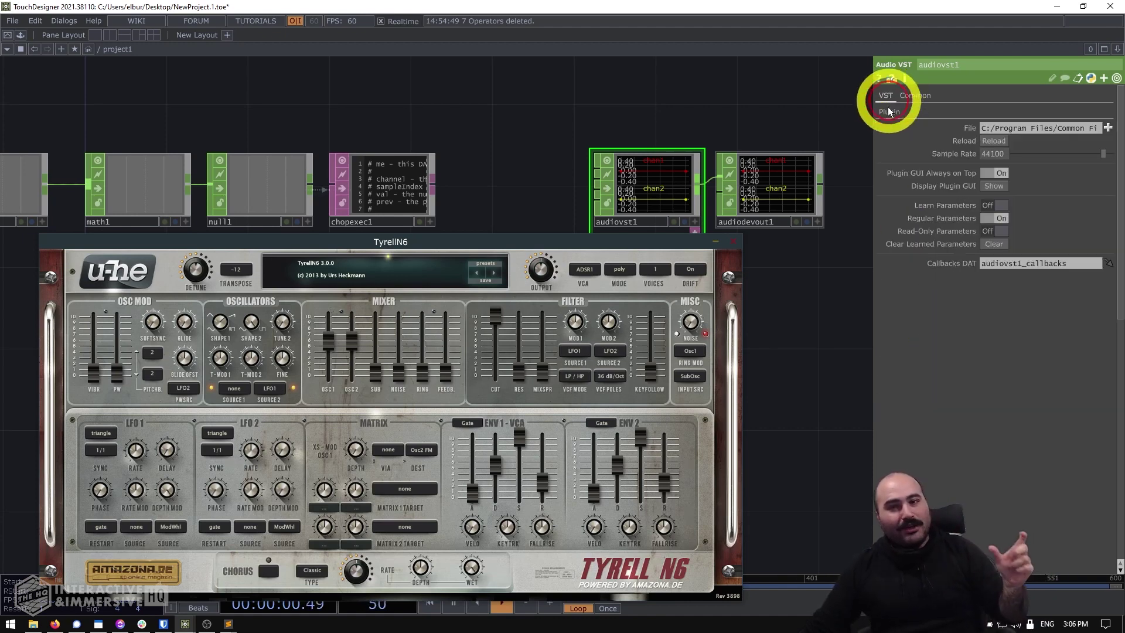
left_click(994, 219)
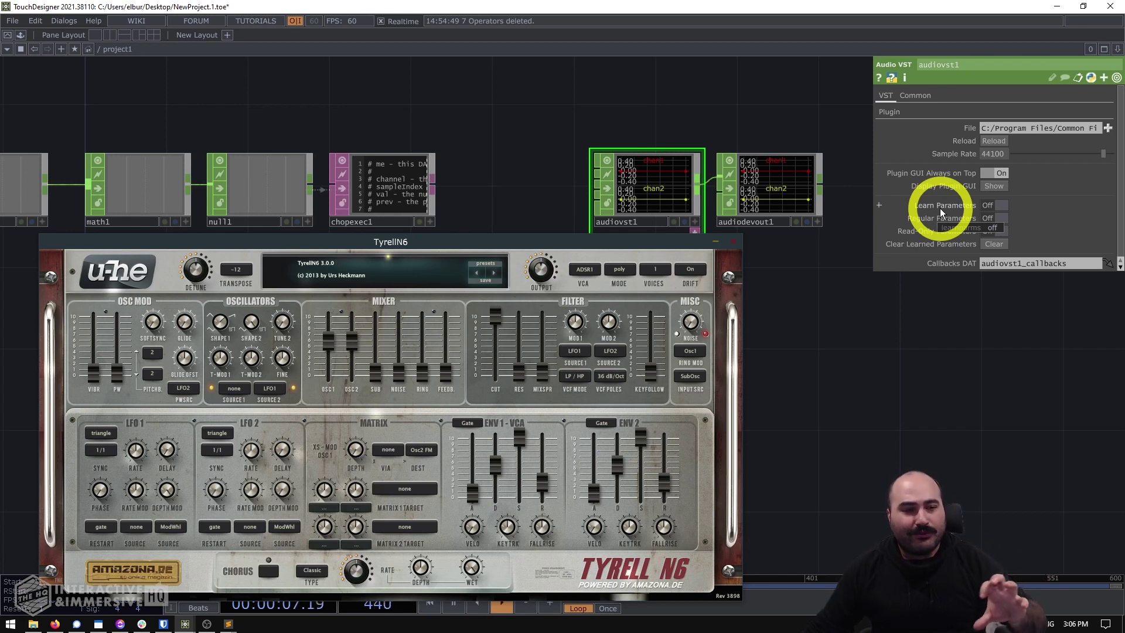
left_click_drag(553, 245, 549, 237)
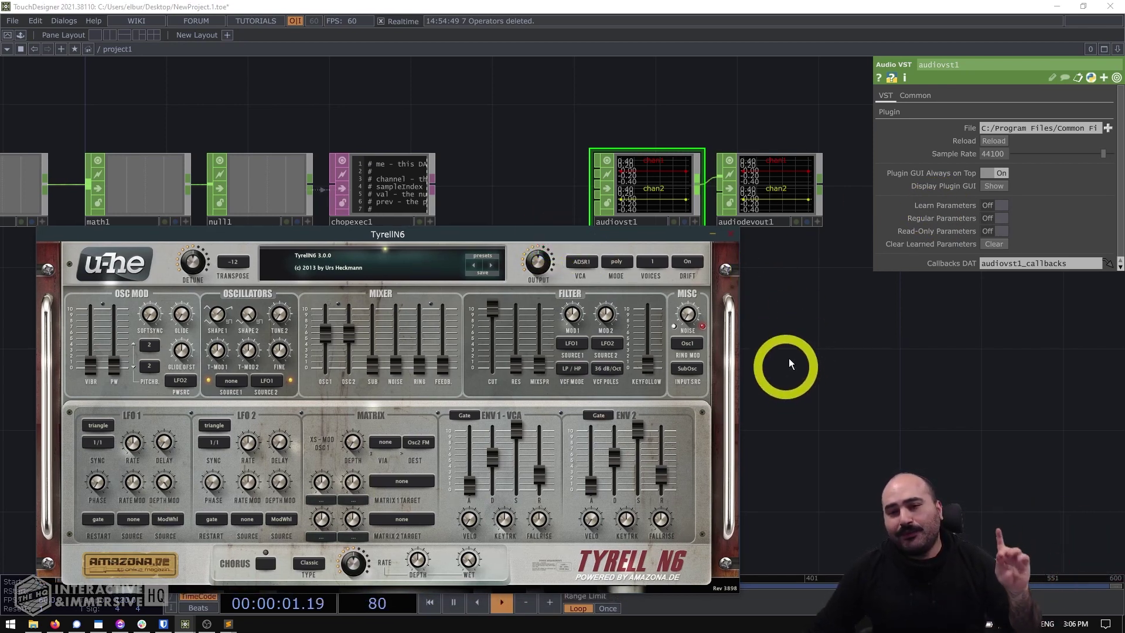
left_click(998, 204)
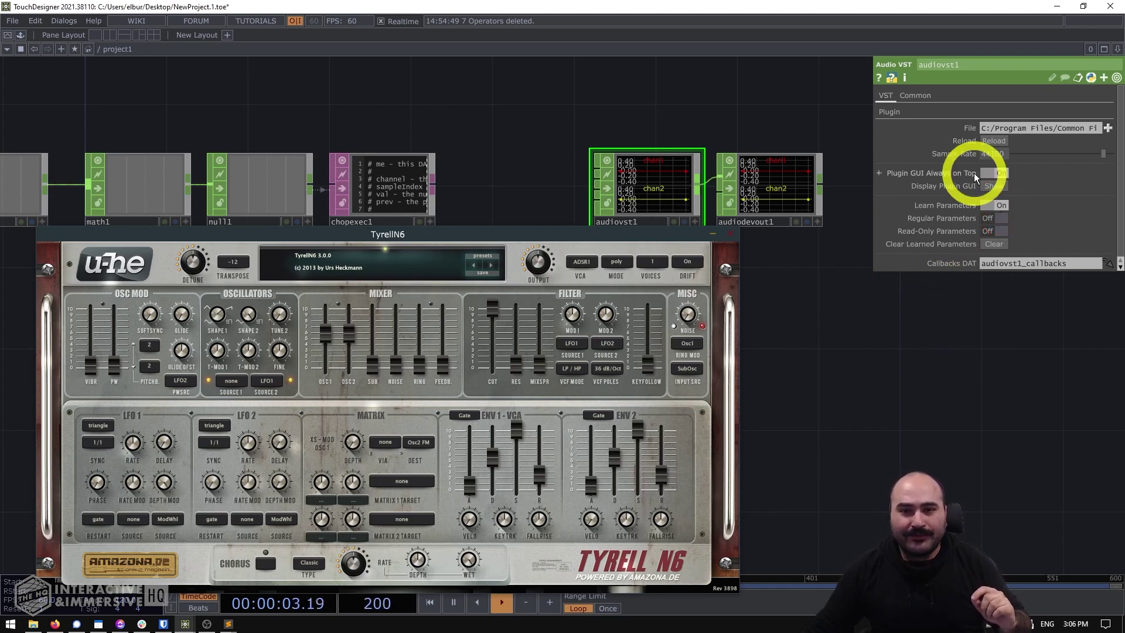
left_click(890, 112)
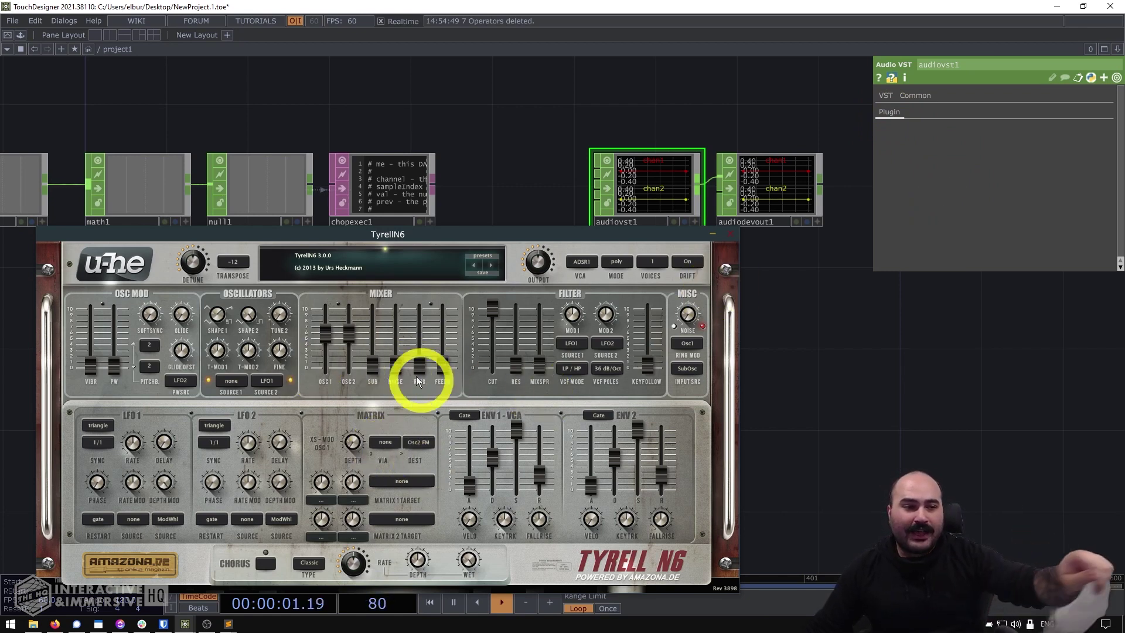
Move the plugin's ENV 1 attack, decay, sustain and release faders, leaving them at 0, and turn the chorus rate knob to learn parameters
left_click(470, 485)
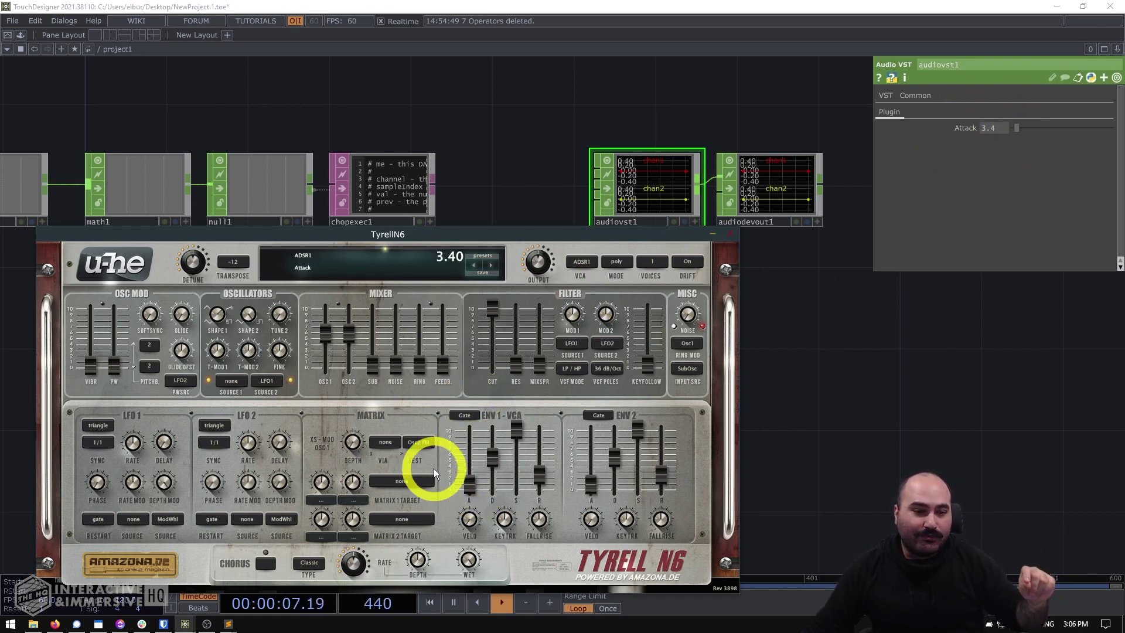
left_click_drag(495, 456, 539, 466)
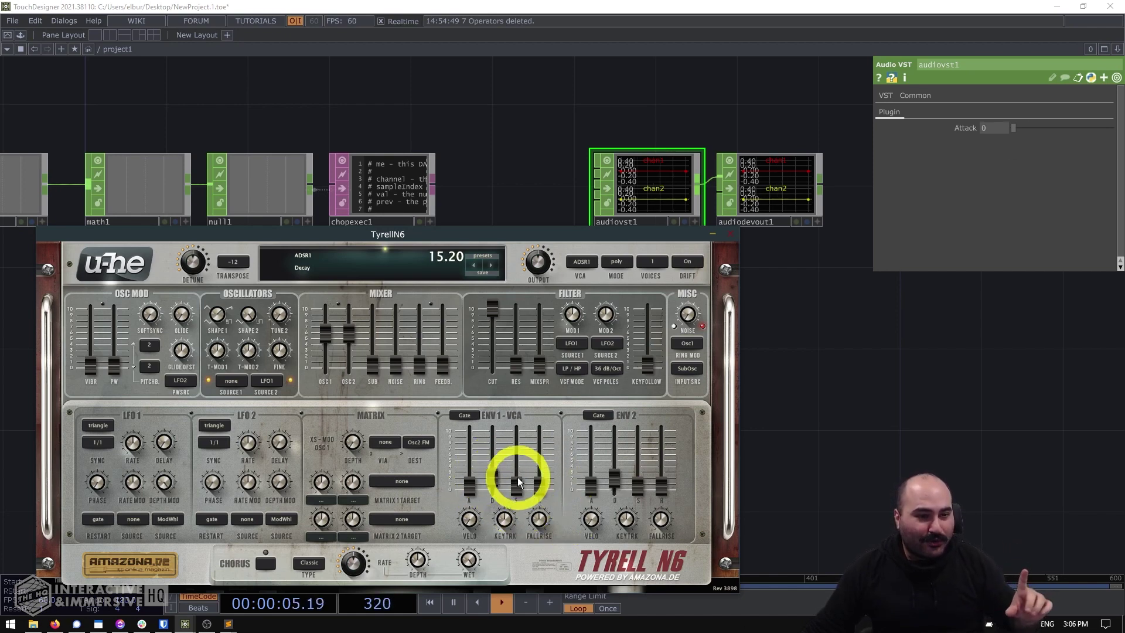
left_click_drag(539, 469, 543, 428)
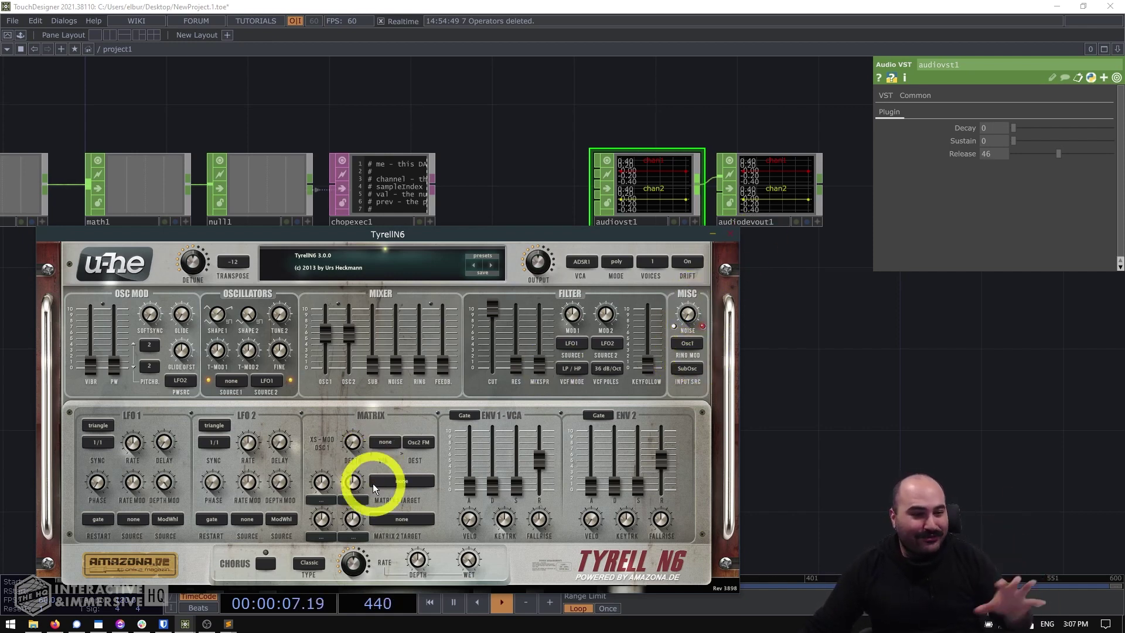
left_click(353, 555)
left_click_drag(353, 555, 353, 564)
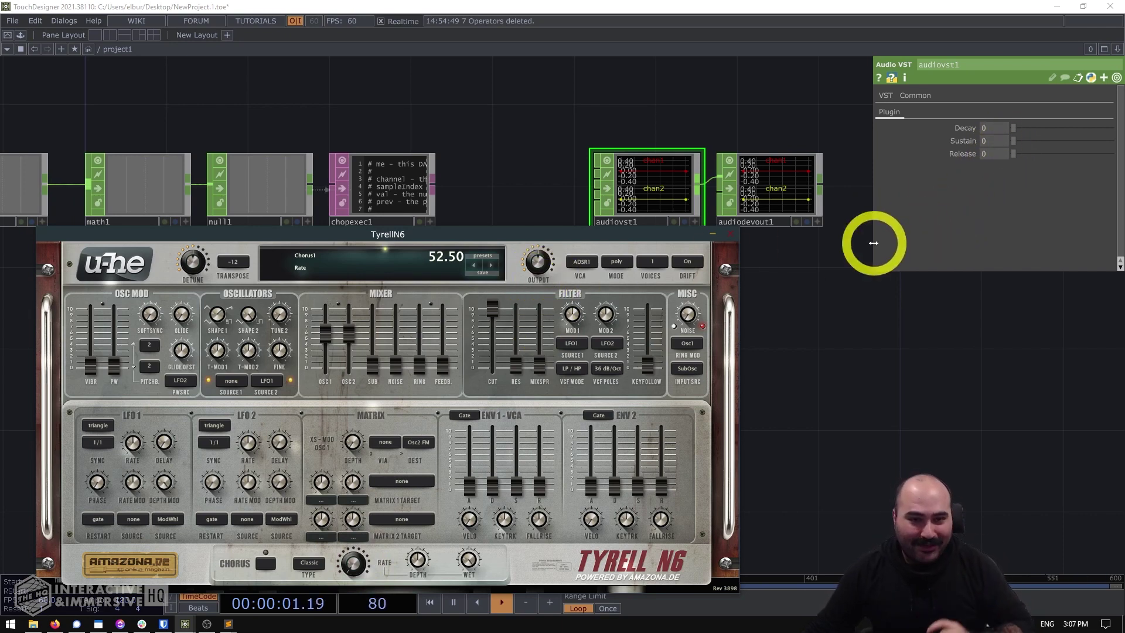
Turn Learn Parameters off and Regular Parameters on for audiovst1, and show its Plugin page
left_click(882, 96)
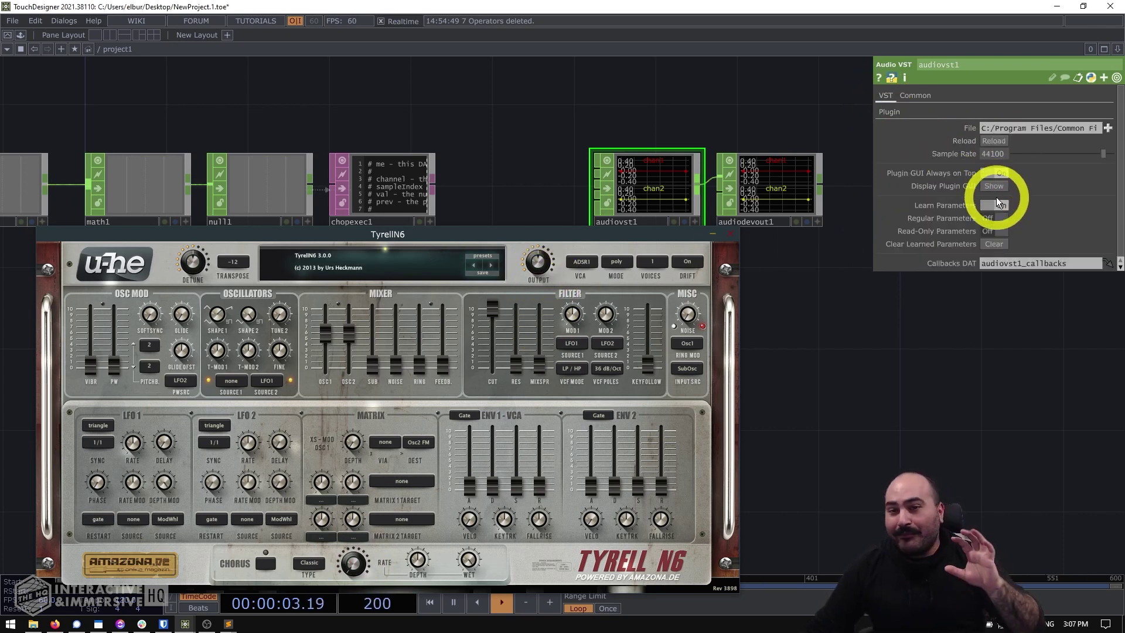
left_click(998, 205)
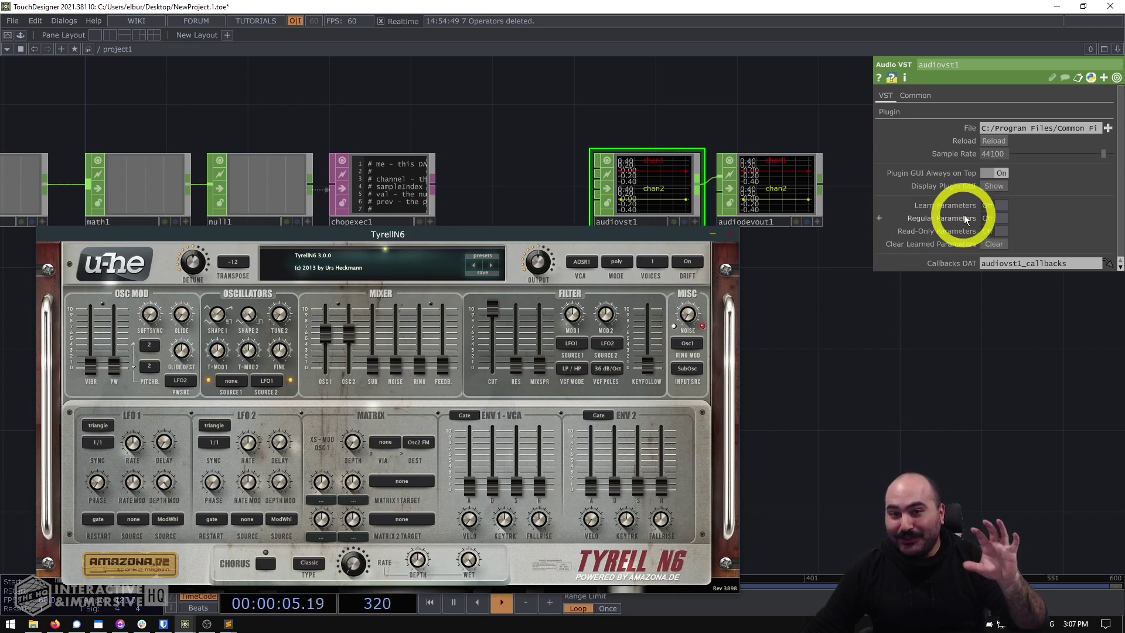
left_click(986, 218)
left_click(891, 113)
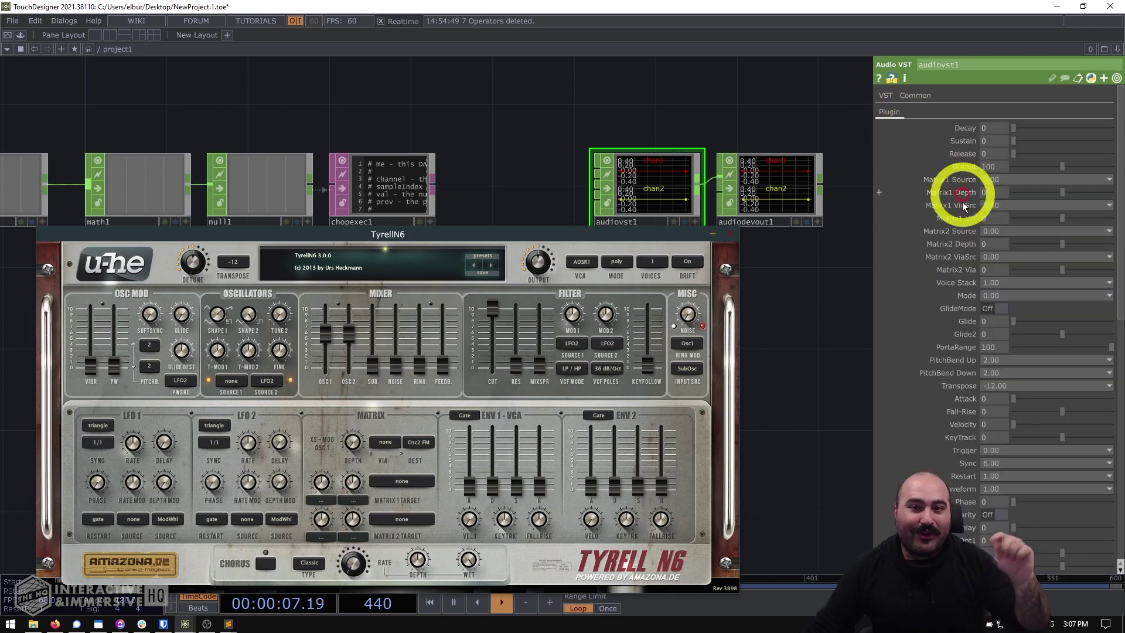
Set the synth's attack to about 13.2, decay 26.3, sustain 44.1, release 64.5 and output 75
left_click_drag(469, 483, 470, 459)
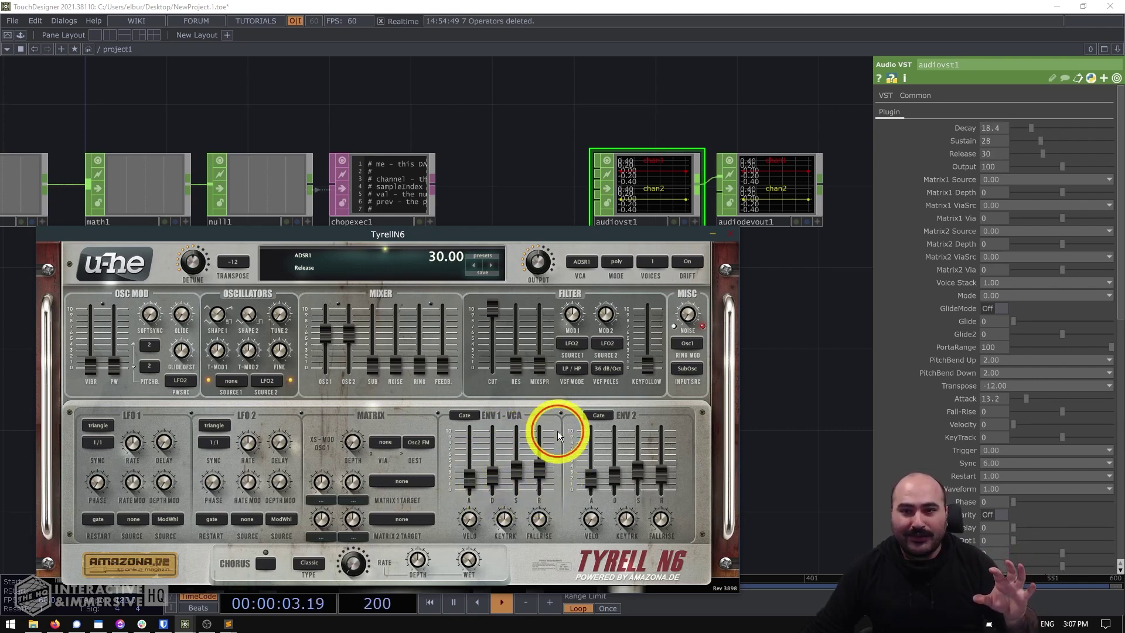
left_click_drag(1030, 127, 1070, 158)
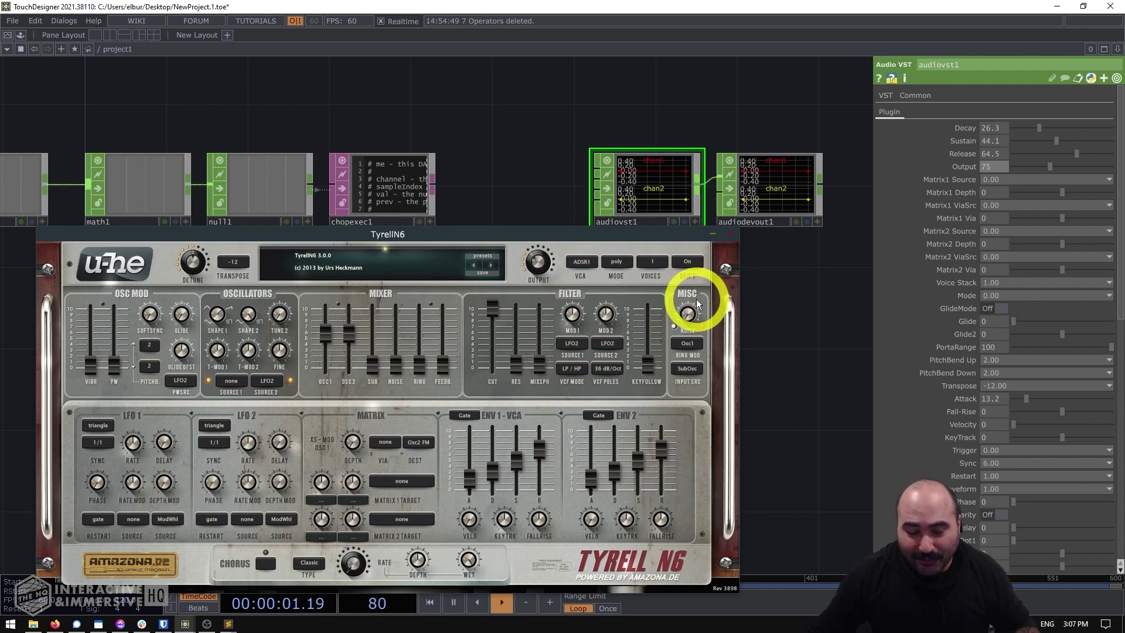
Review the network from midiin1 through math1, null1 and chopexec1 to the VST settings of audiovst1
left_click_drag(792, 194, 798, 154)
left_click_drag(645, 236, 650, 317)
scroll(226, 126, "up", 5)
left_click(220, 134)
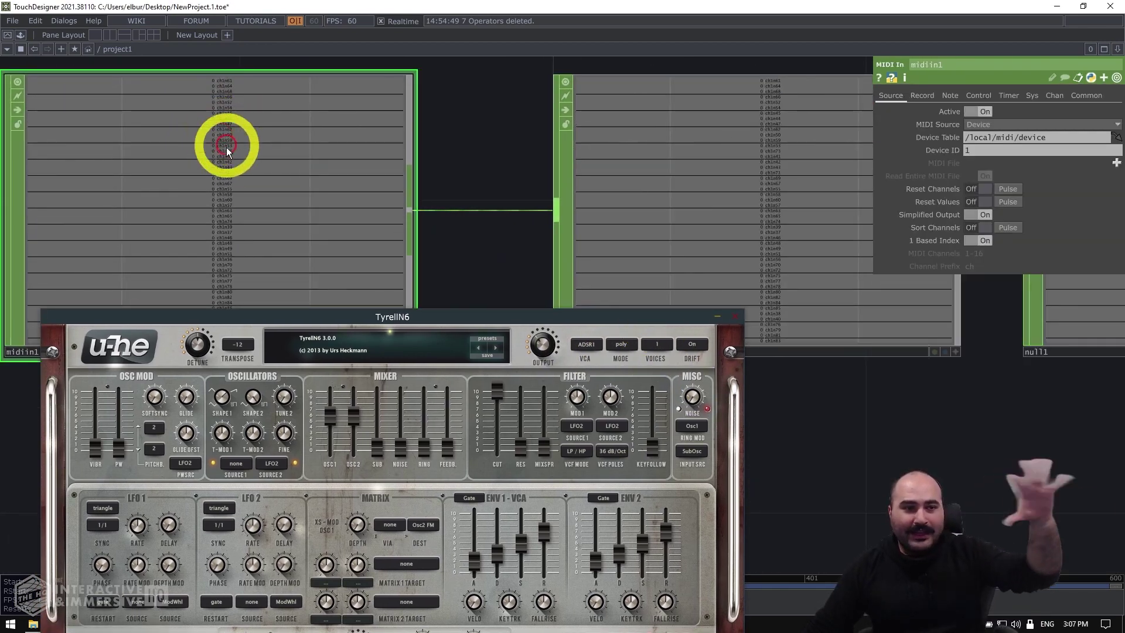
scroll(237, 153, "down", 1)
scroll(243, 153, "down", 2)
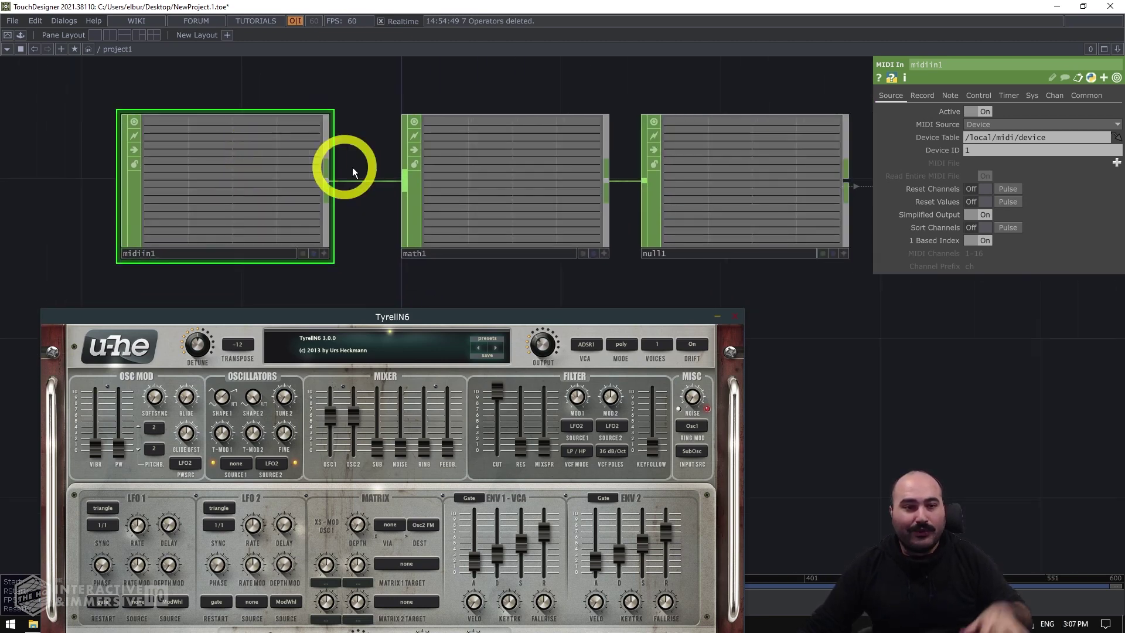
scroll(460, 164, "up", 5)
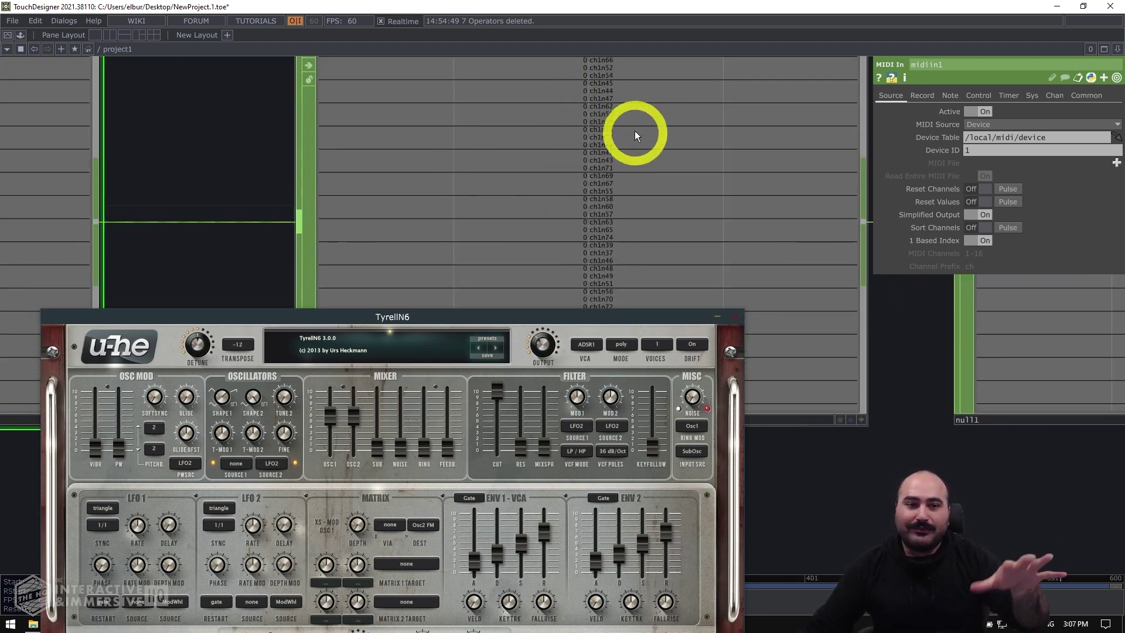
scroll(592, 121, "down", 5)
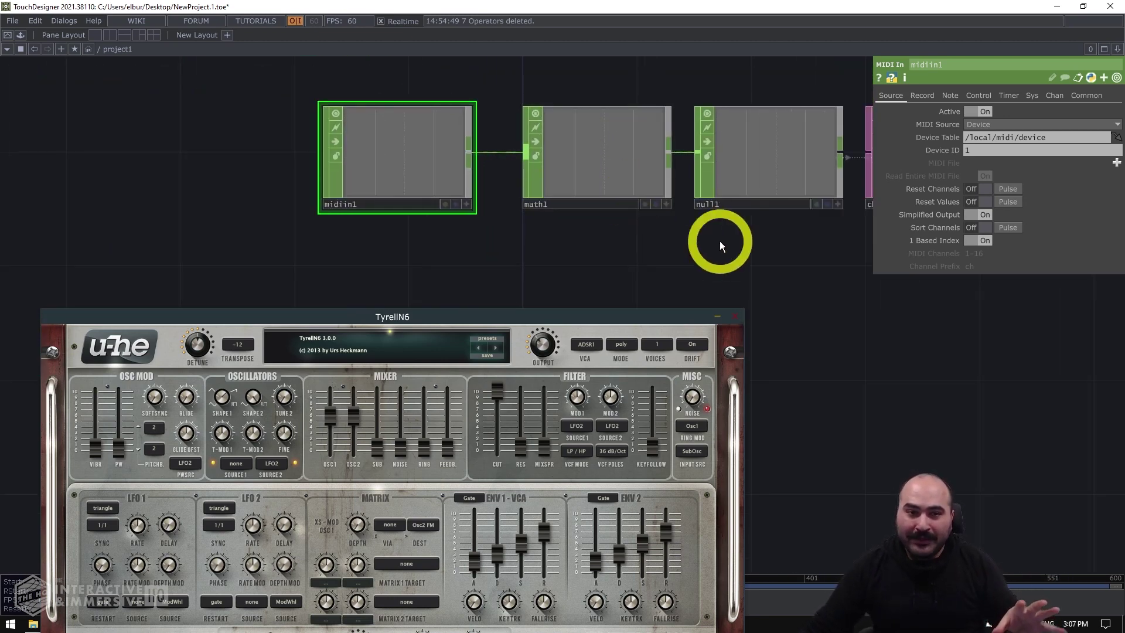
left_click(569, 183)
scroll(587, 176, "up", 5)
scroll(592, 181, "down", 6)
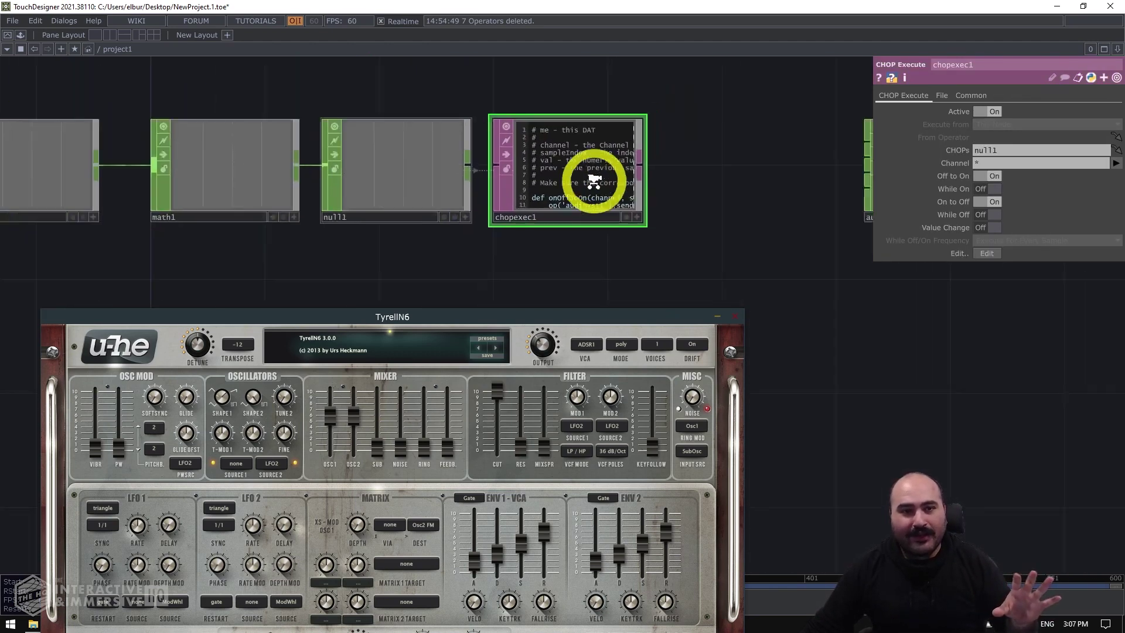
left_click(645, 181)
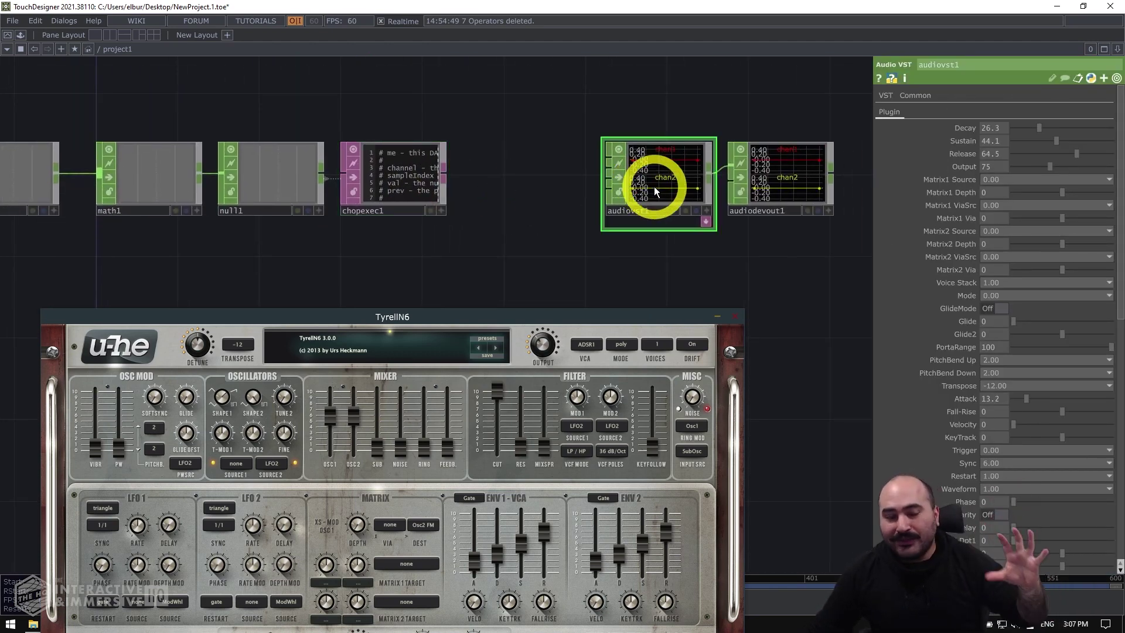
left_click(884, 97)
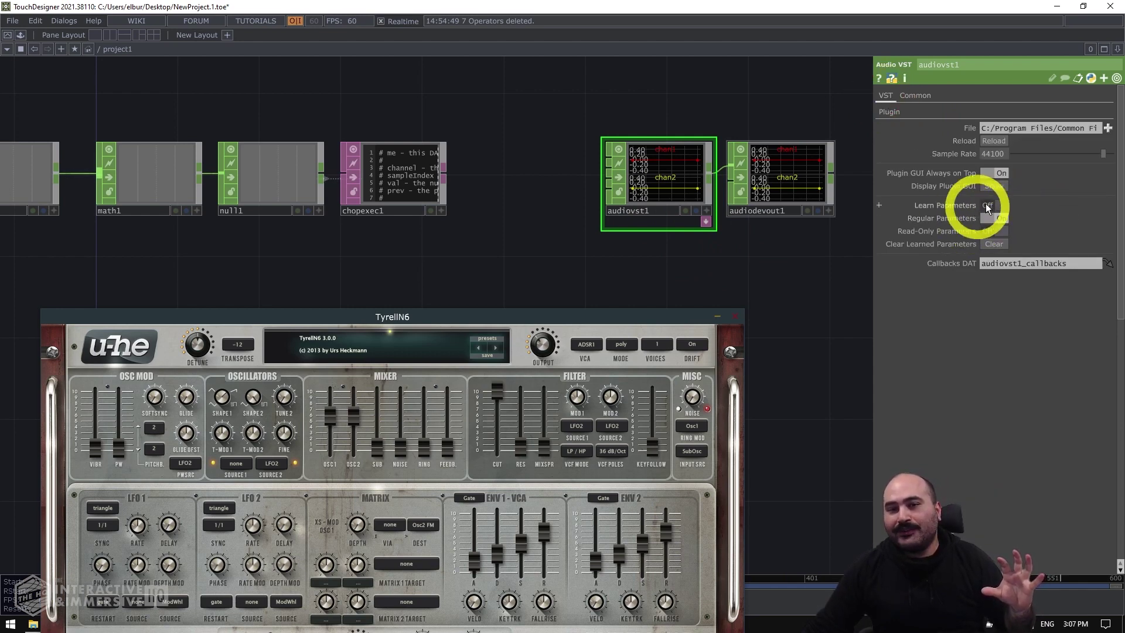
Set the synth's Decay to 46 in the plugin parameters of audiovst1
left_click(895, 111)
left_click_drag(571, 317, 585, 262)
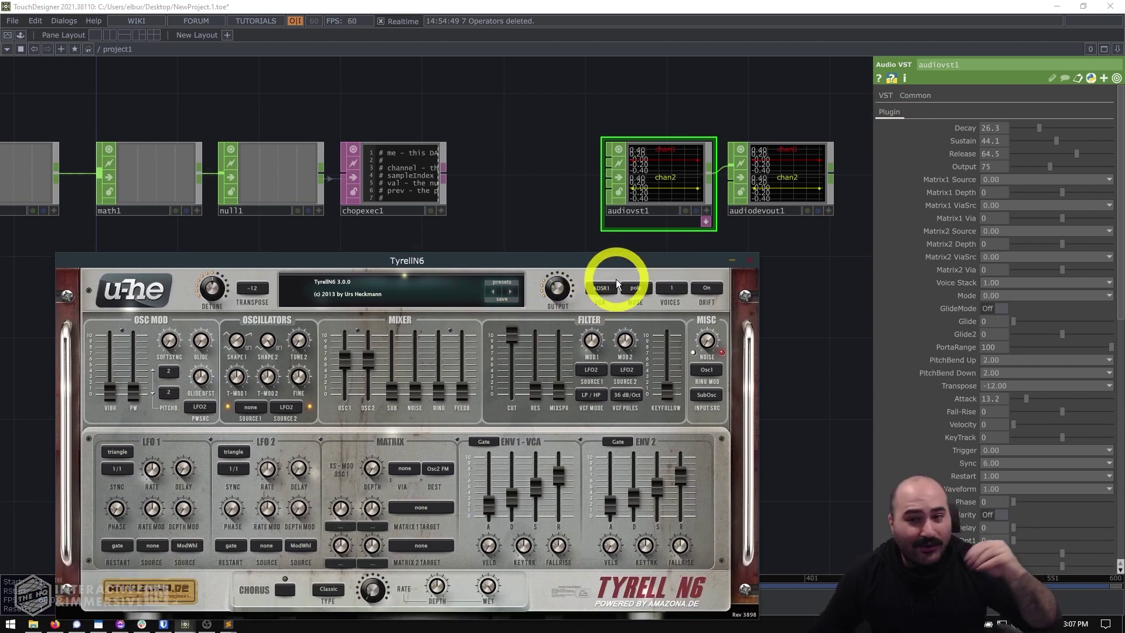
left_click_drag(1041, 127, 1042, 130)
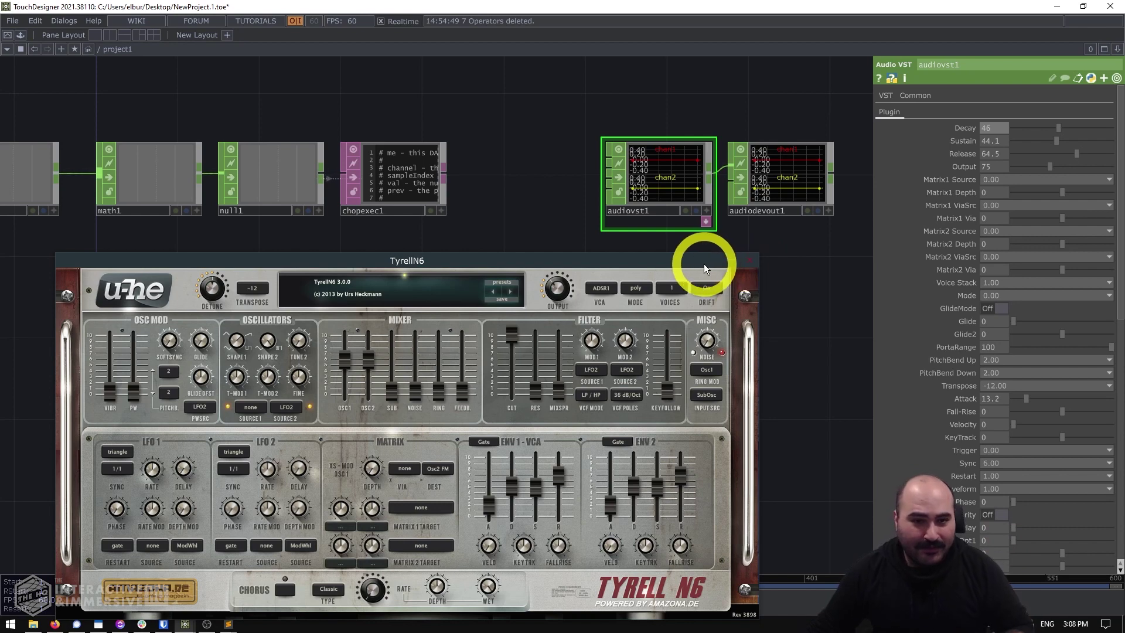
Move the TyrellN6 plugin window aside and close it to uncover the network
left_click_drag(705, 264, 639, 252)
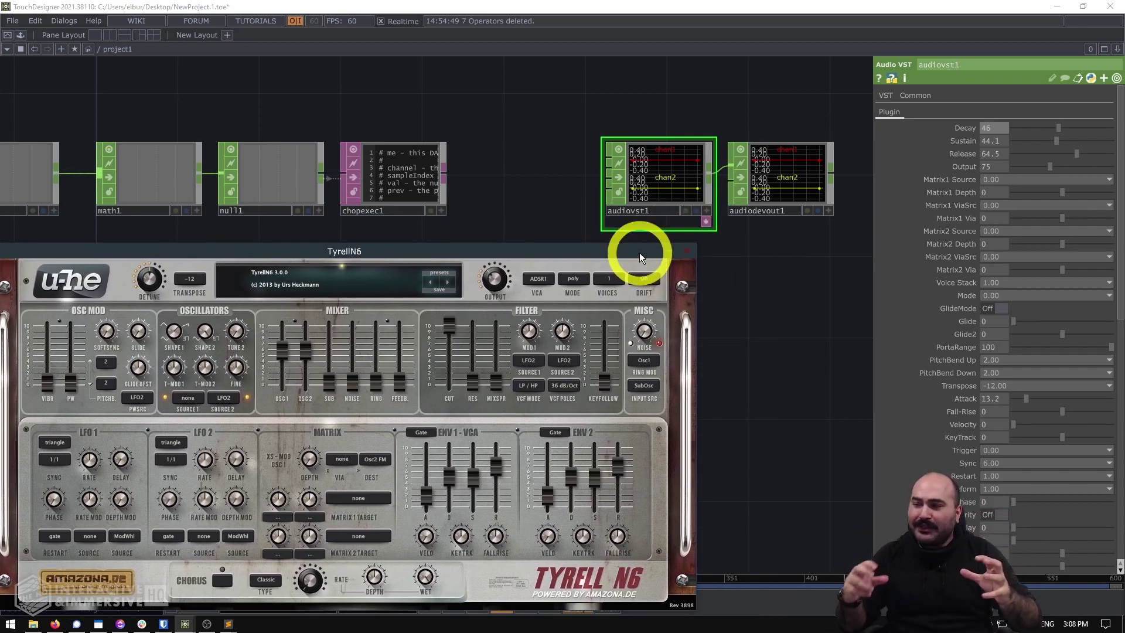
mouse_move(639, 252)
left_mouse_down()
mouse_move(670, 253)
mouse_move(648, 254)
left_mouse_up()
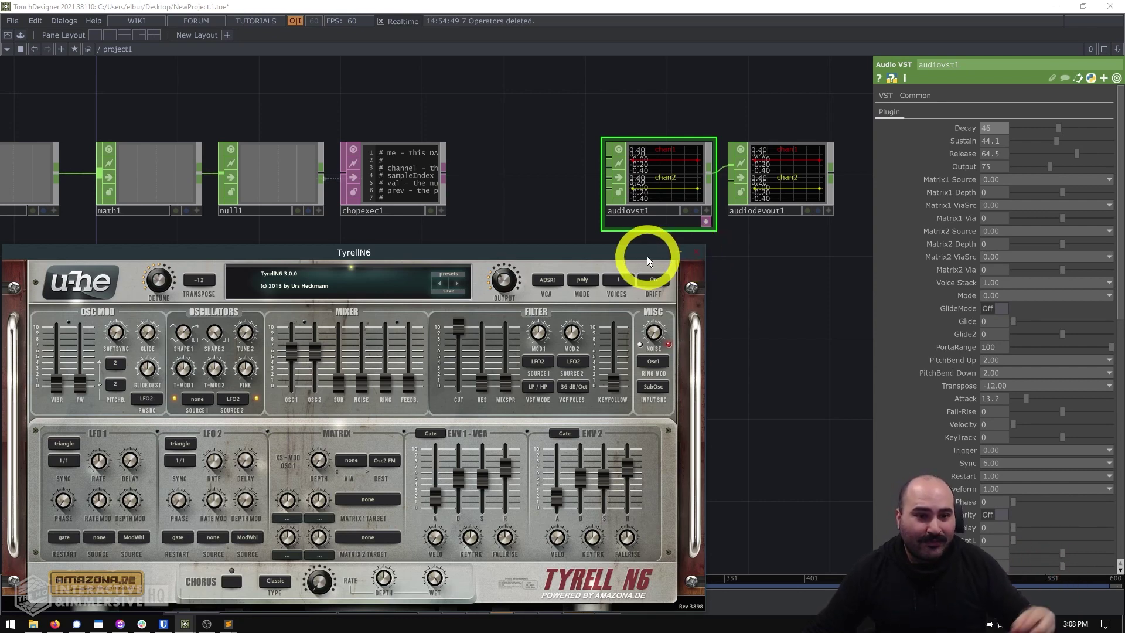
left_click_drag(640, 262, 717, 385)
left_click(772, 377)
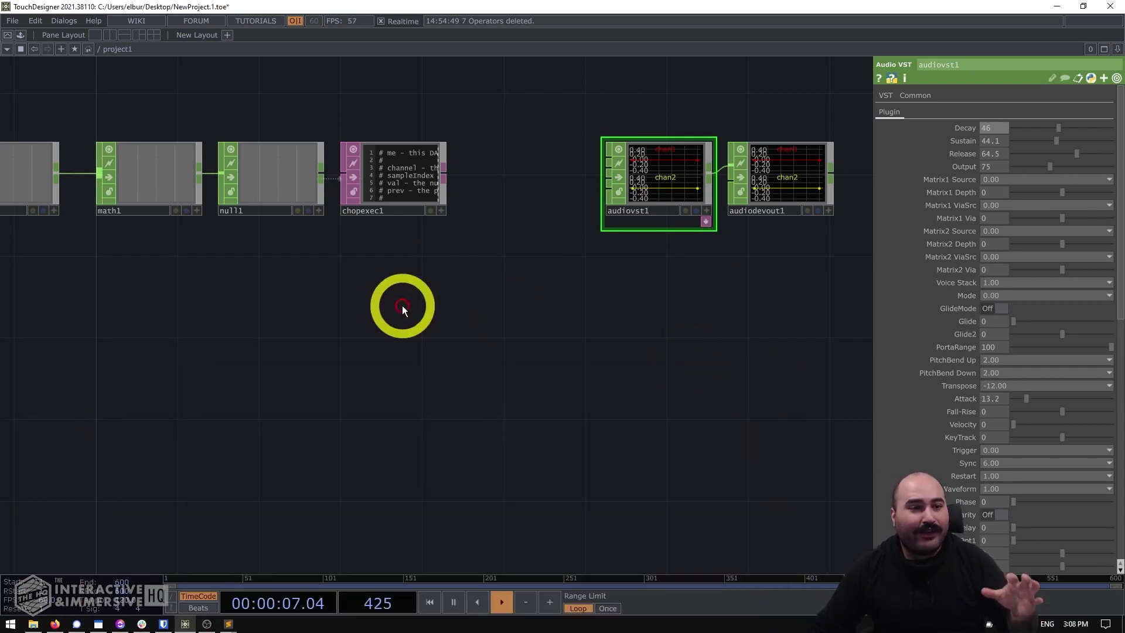
Add a Text DAT to the network below chopexec1
key("Tab")
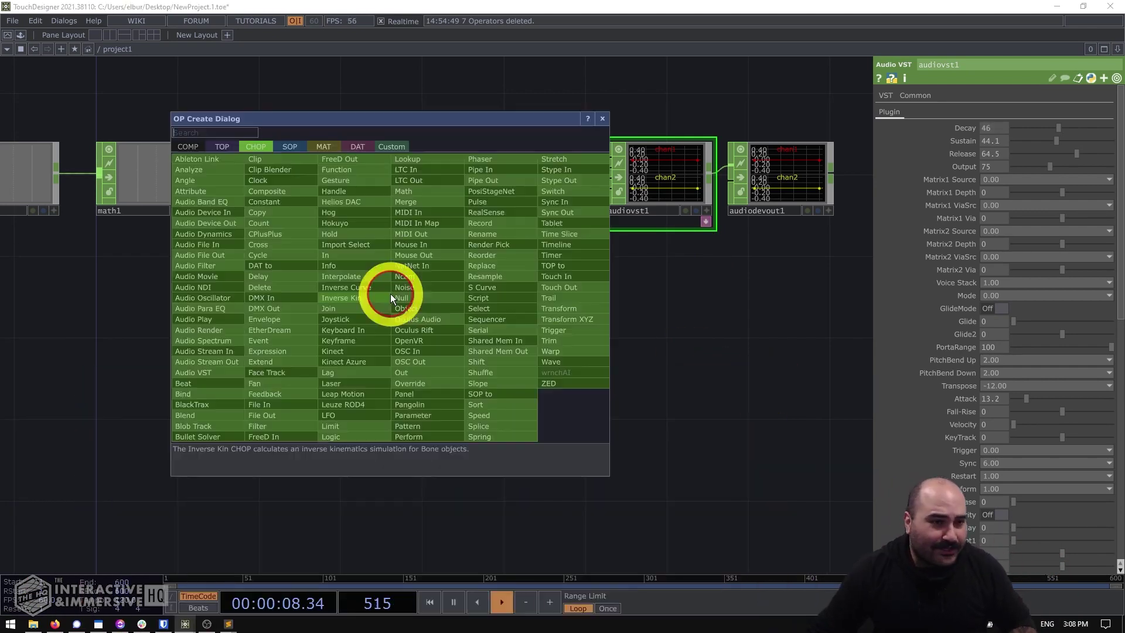
left_click(365, 147)
left_click(258, 424)
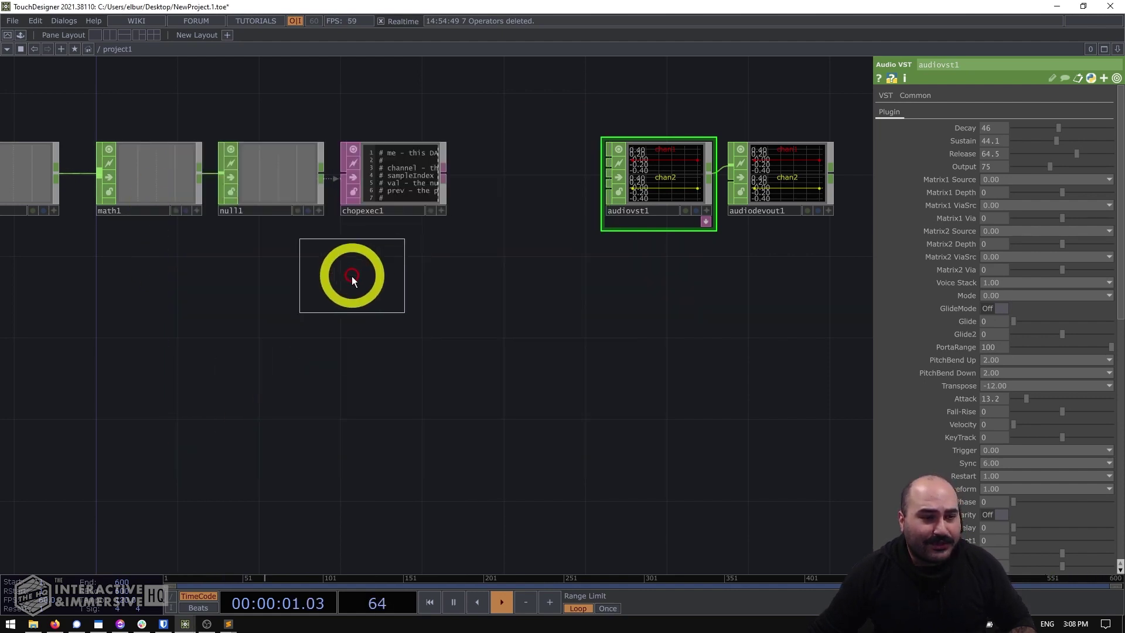
left_click(396, 299)
scroll(401, 287, "up", 4)
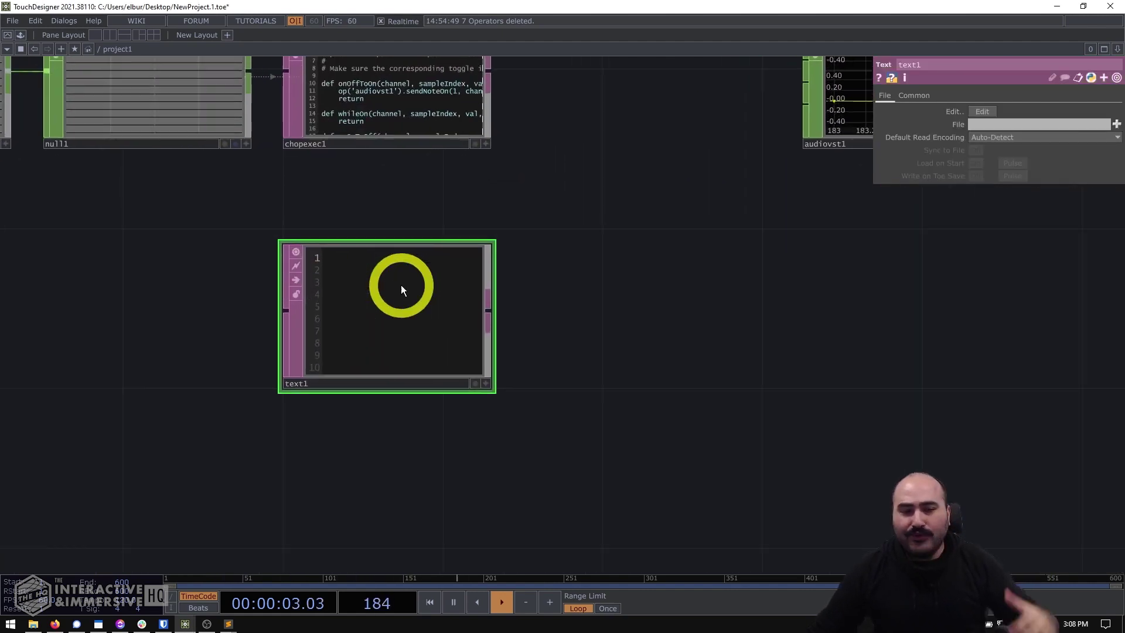
scroll(401, 287, "down", 2)
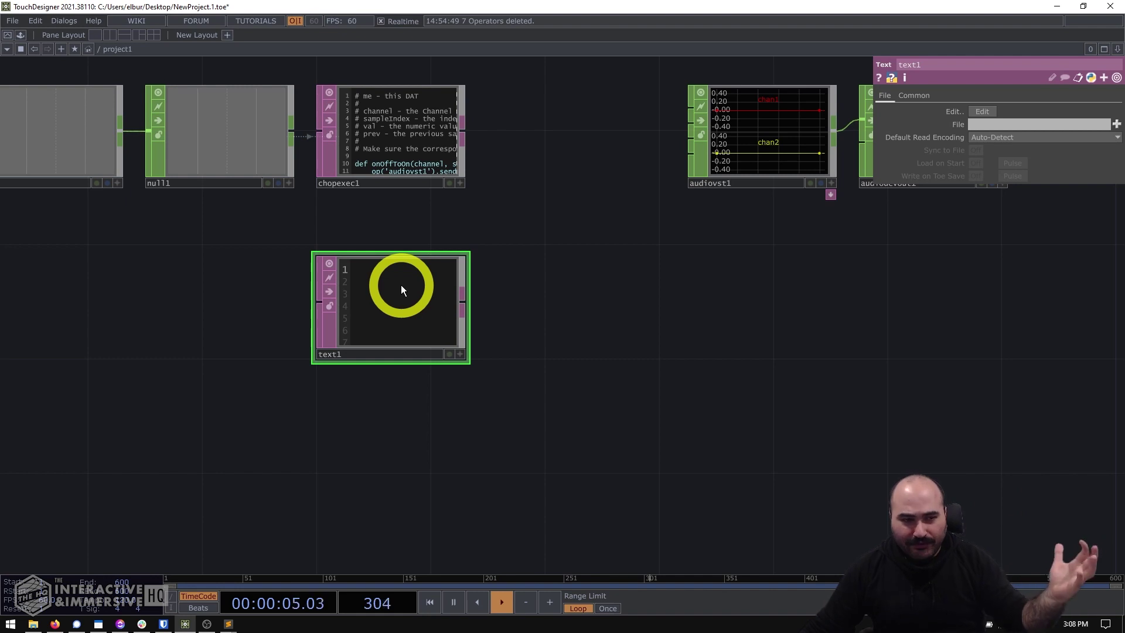
scroll(386, 286, "up", 2)
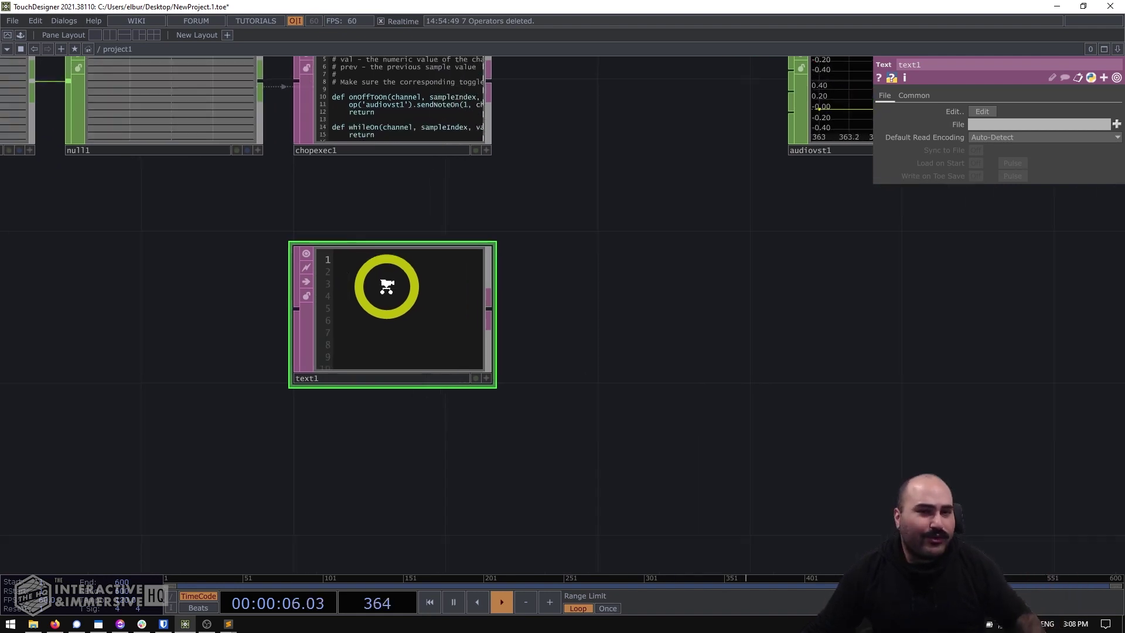
Write op('audiovst1').panic() as the script of text1 in the external editor and save it
right_click(407, 312)
left_click(444, 333)
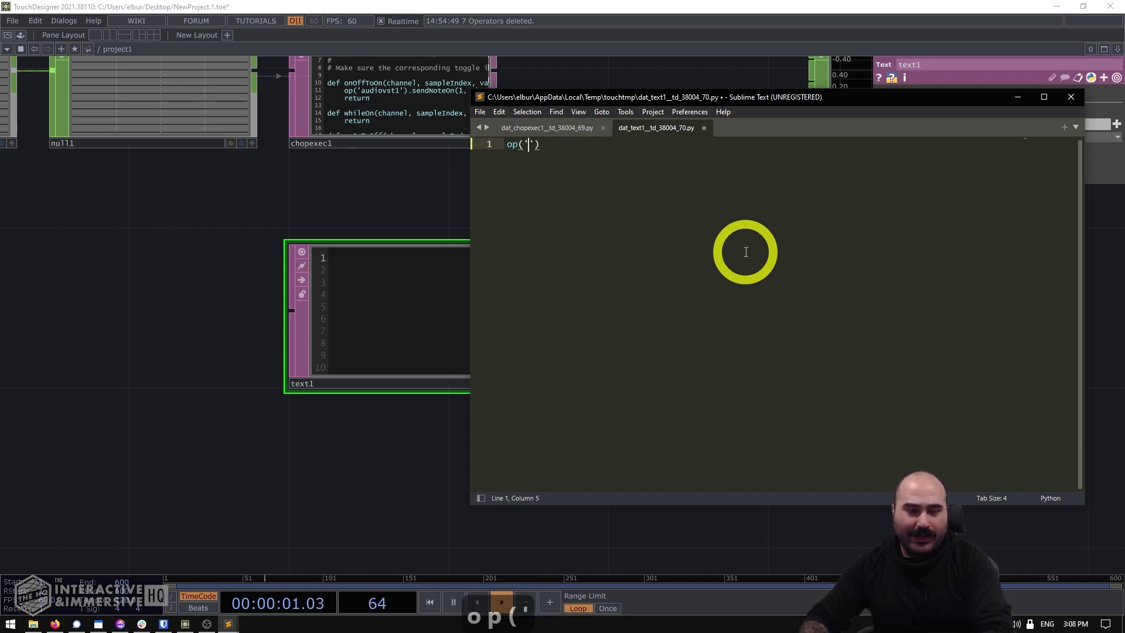
type("op('audiovst")
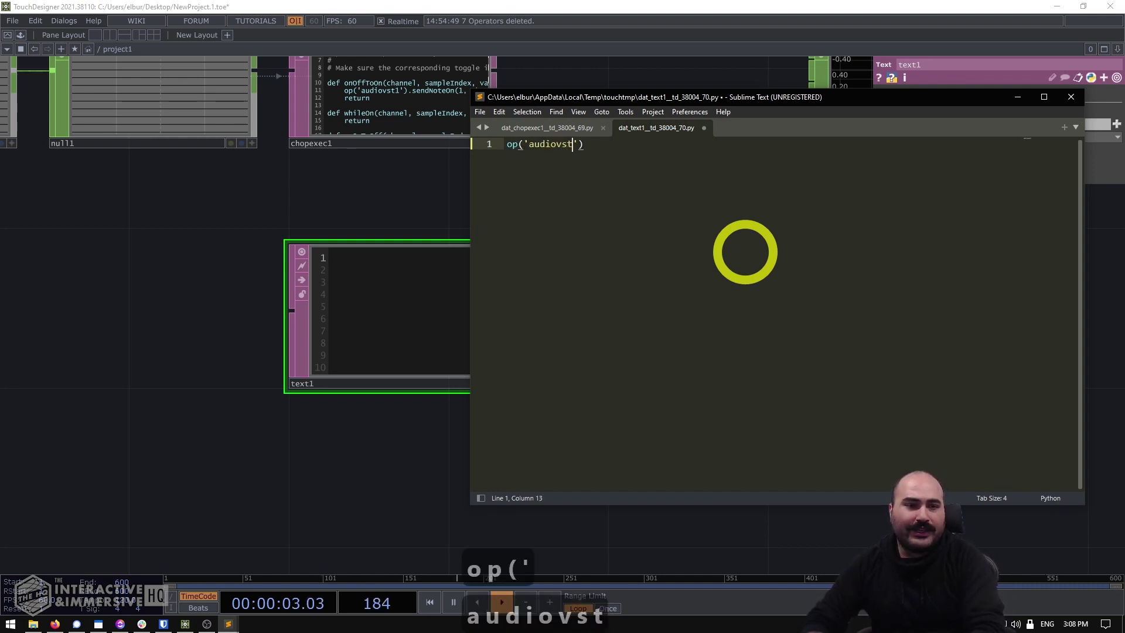
key("Right")
key("Right")
type(".pa")
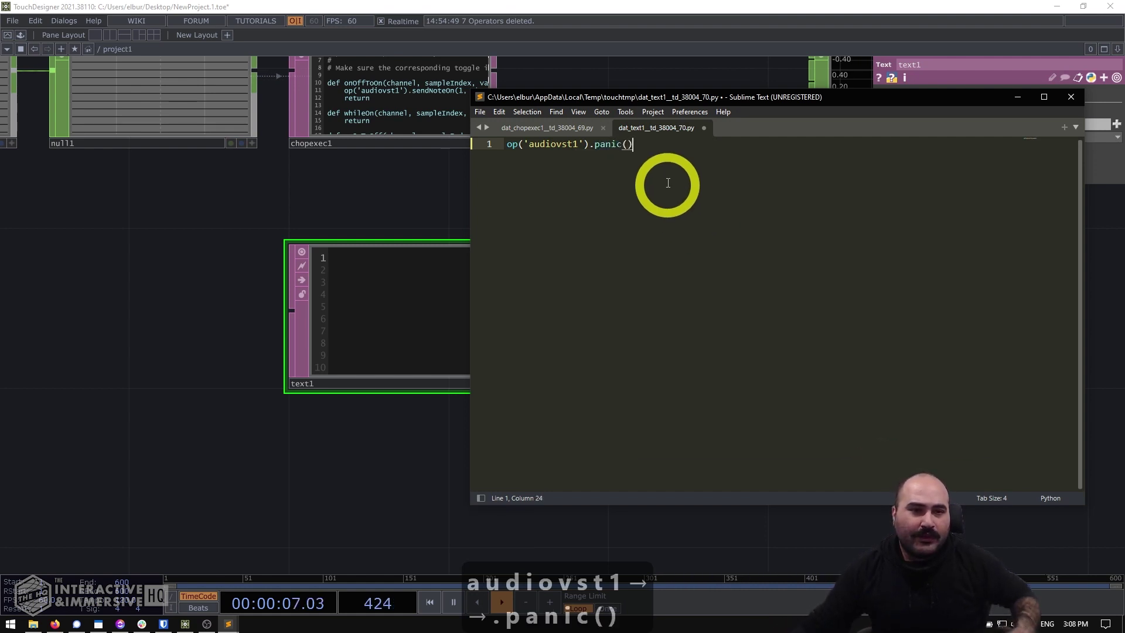
left_click(698, 203)
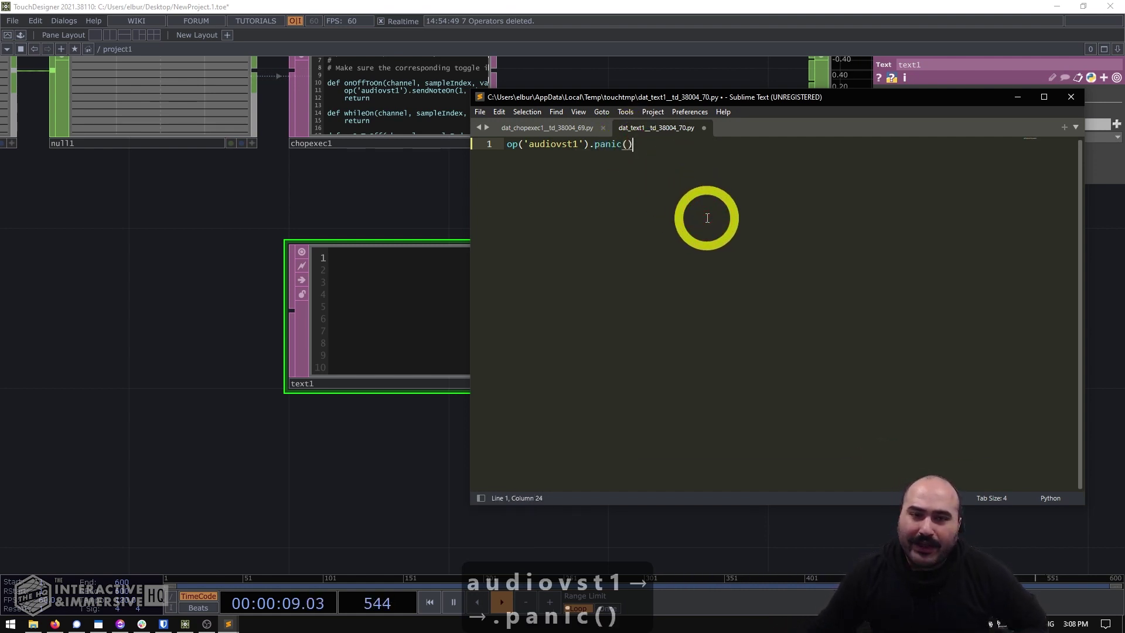
left_click_drag(711, 99, 727, 180)
left_click(741, 270)
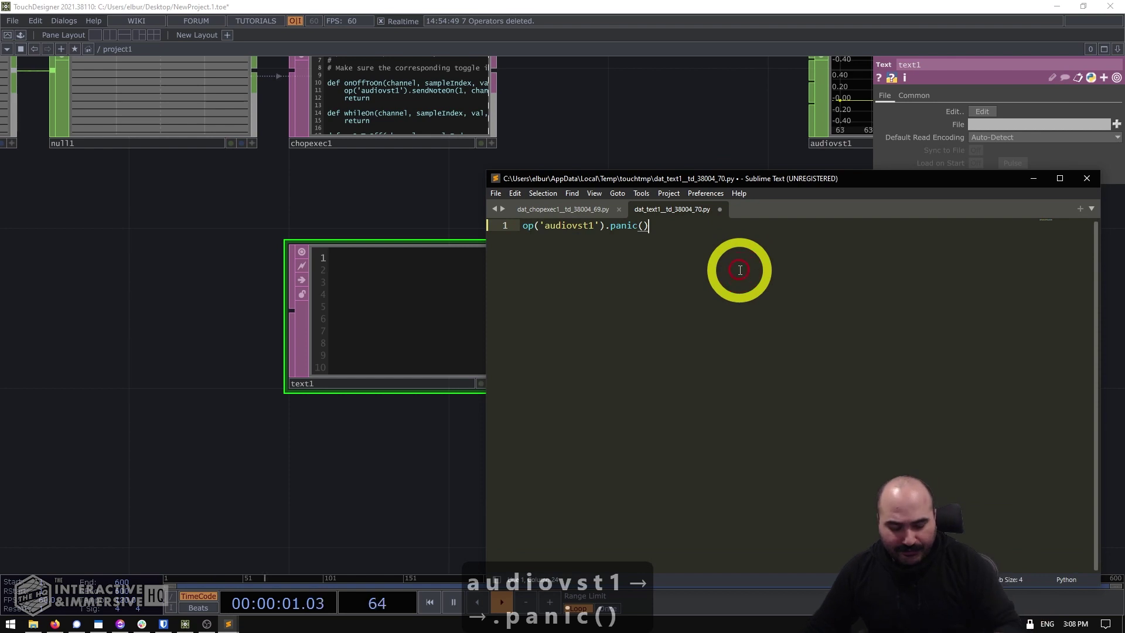
key("ctrl+s")
left_click_drag(365, 202, 429, 340)
scroll(619, 333, "down", 2)
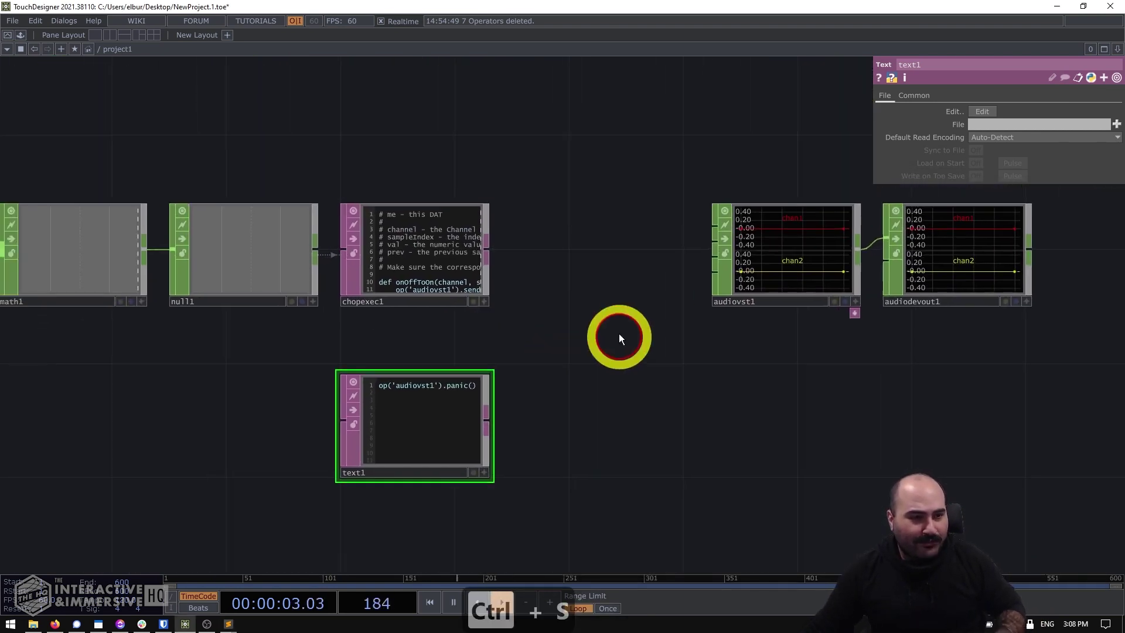
Lock math1 while a keyboard note is sounding, to simulate a stuck note
left_click_drag(359, 351, 464, 346)
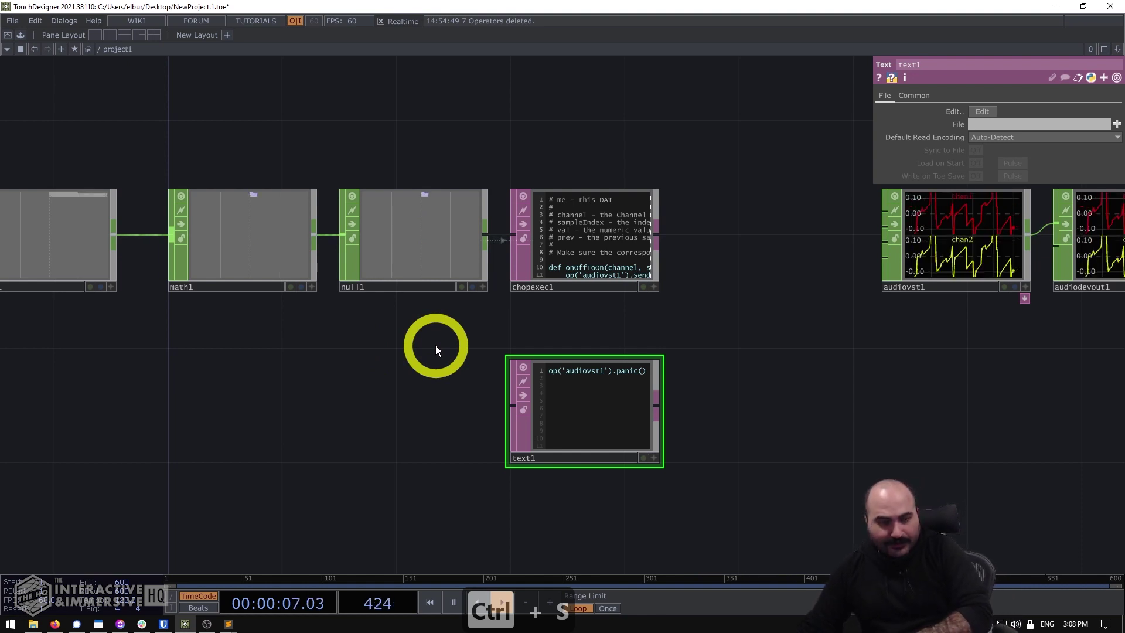
left_click(180, 238)
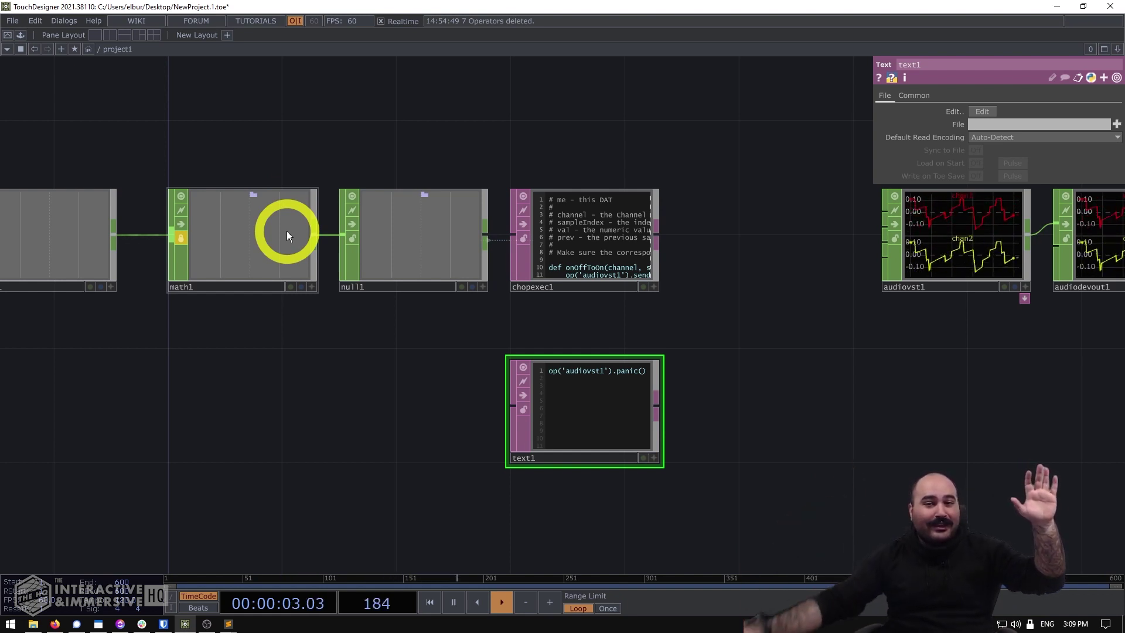
mouse_move(205, 153)
right_mouse_down()
mouse_move(459, 327)
mouse_move(283, 189)
right_mouse_up()
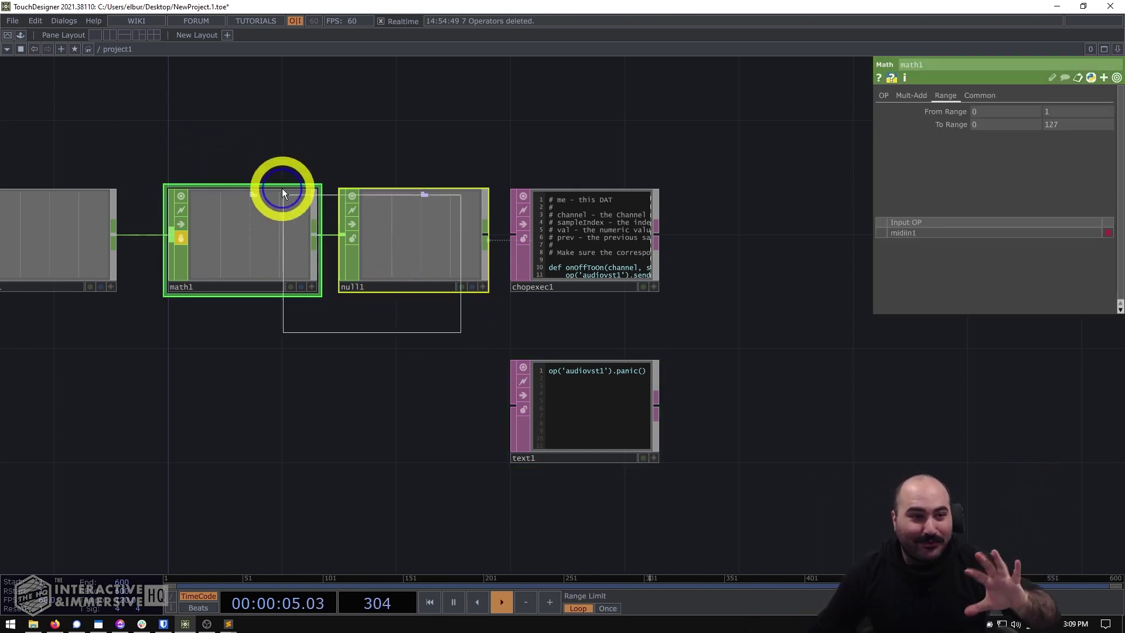
Run the panic script in text1 to silence the stuck notes of audiovst1
left_click_drag(367, 136, 257, 134)
left_click_drag(680, 279, 596, 287)
left_click(444, 390)
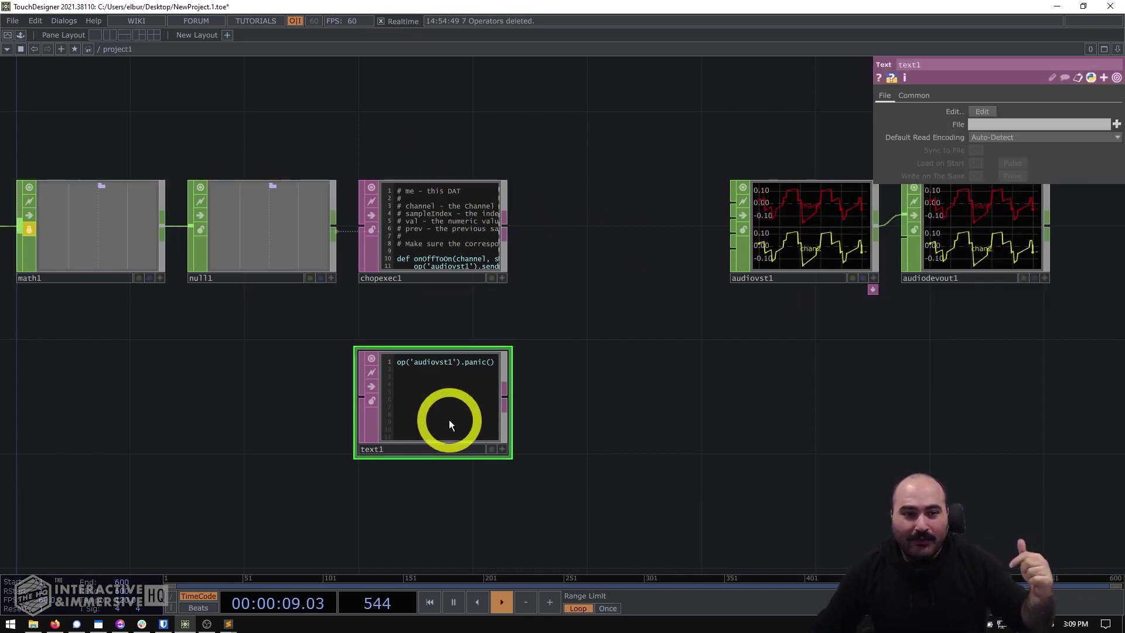
right_click(443, 415)
left_click(456, 473)
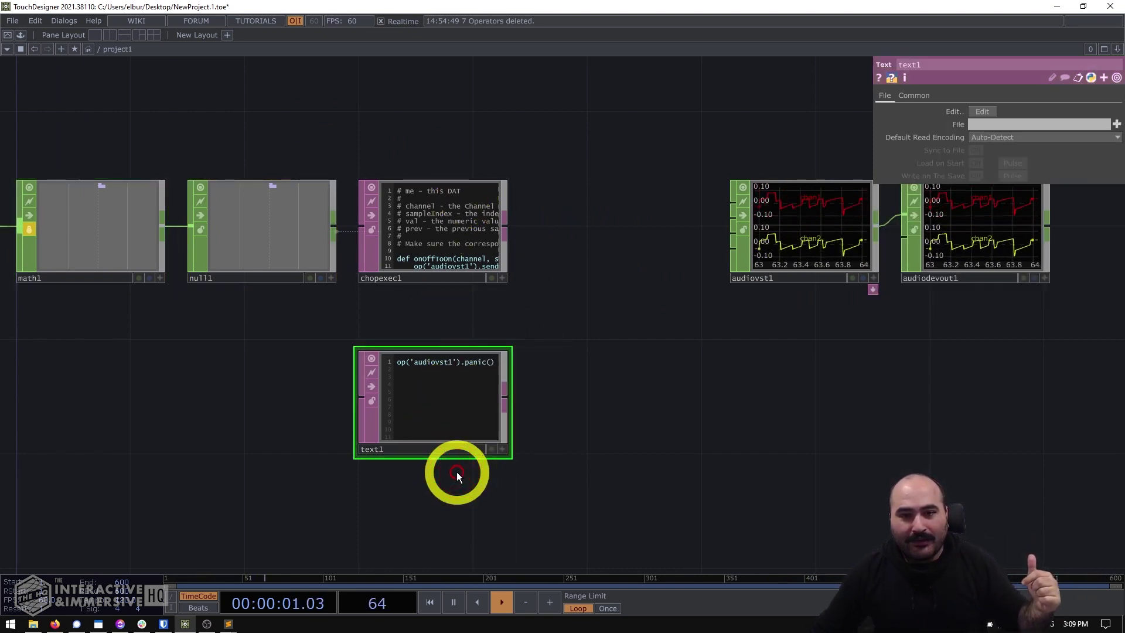
right_click(457, 432)
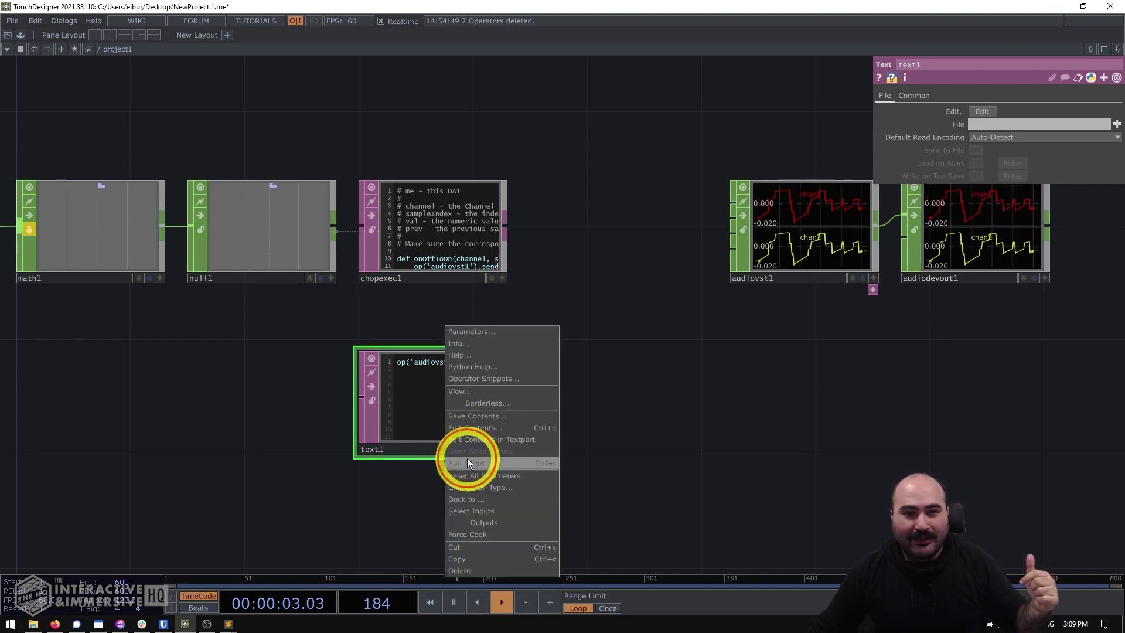
left_click(467, 458)
Select audiovst1 and check its output channels and the network around it after the panic call
left_click(808, 238)
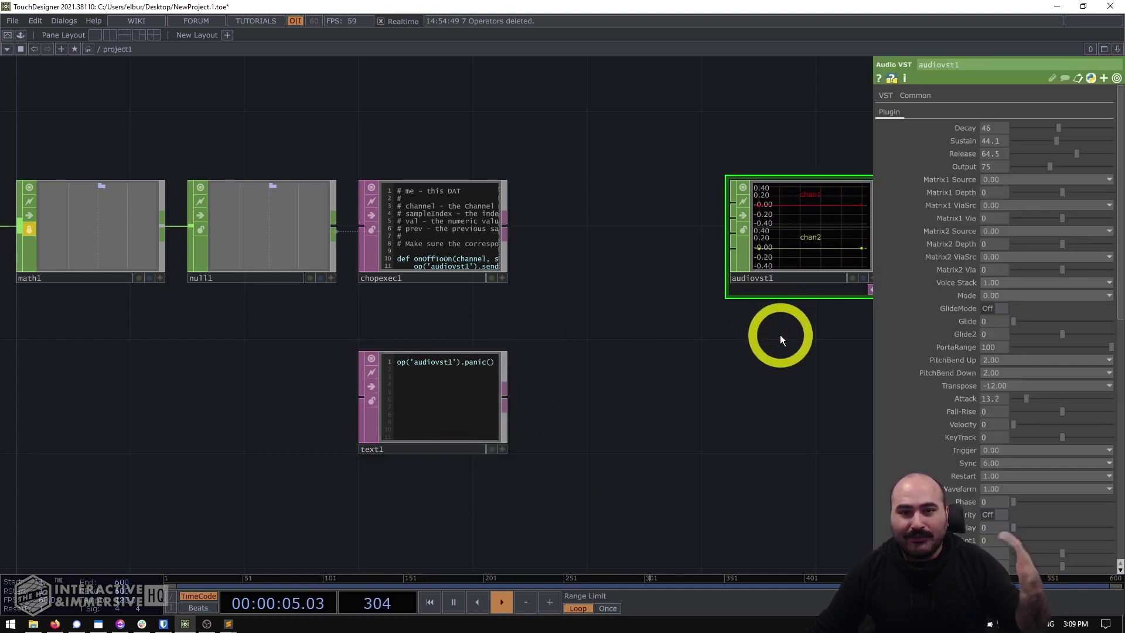
left_click_drag(780, 335, 702, 347)
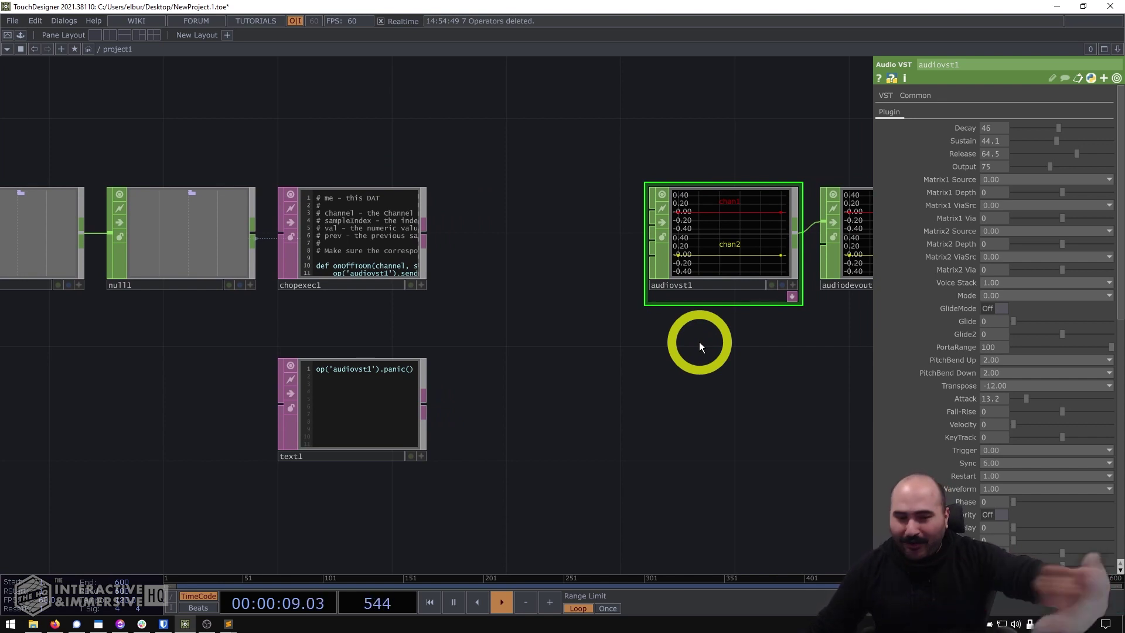
scroll(697, 378, "down", 2)
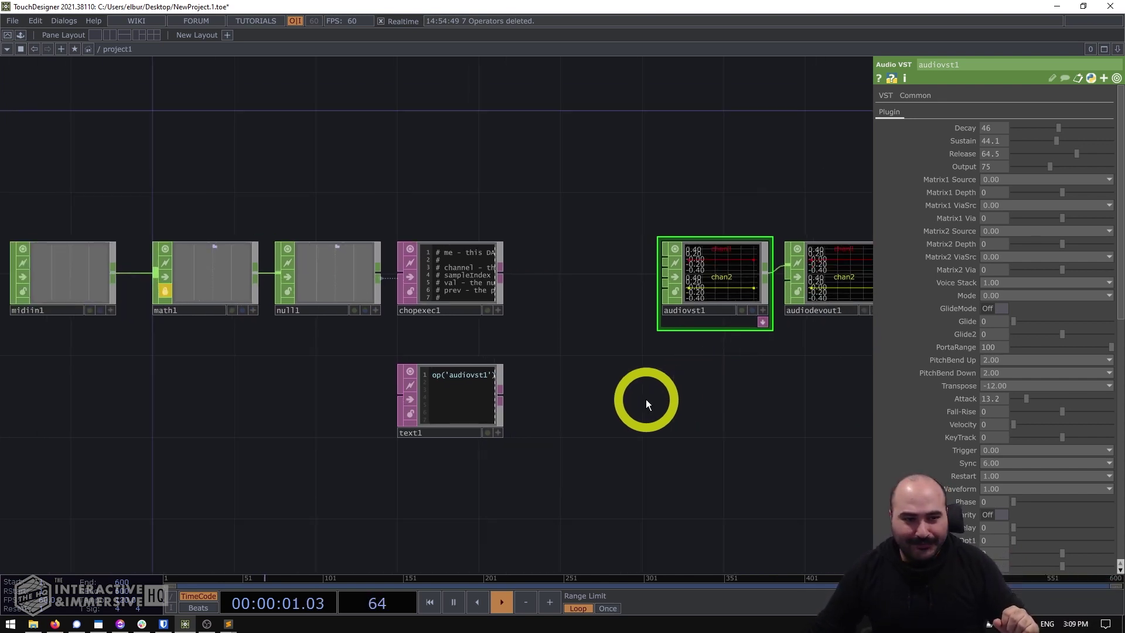